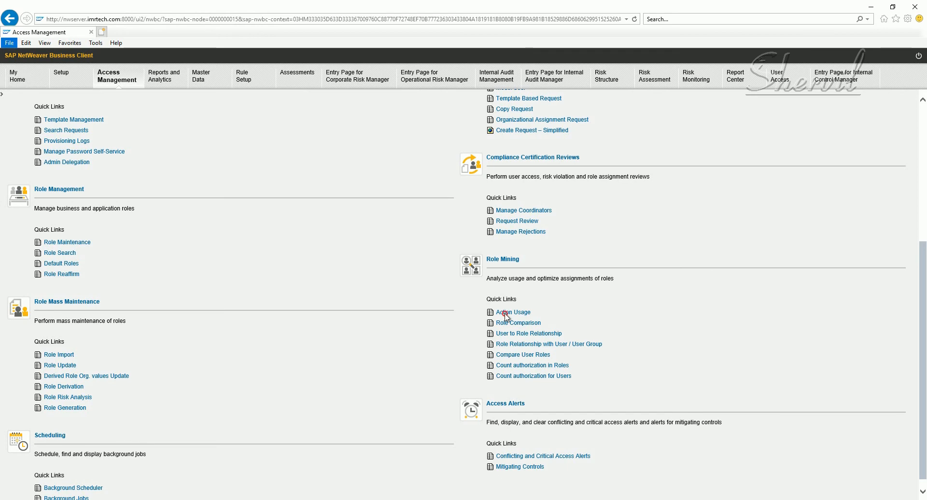
Step: Run the Role Mining Action Usage report in the foreground for the system RFC connection to ECC EHP8 Client 100 (EHPCLNT100)
left_click(513, 314)
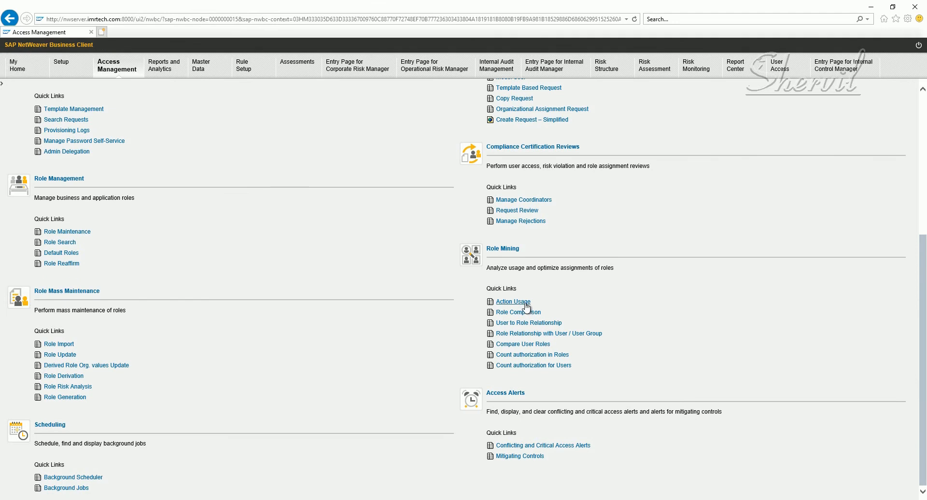
left_click(525, 304)
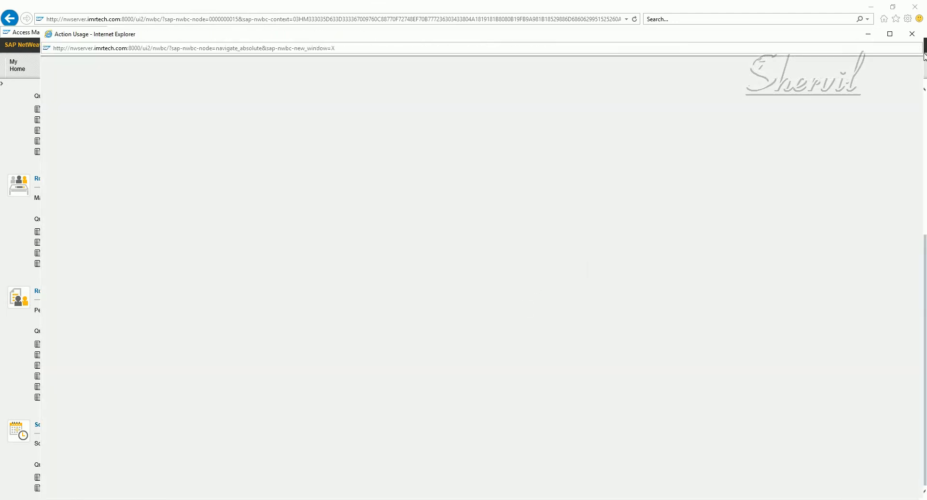
left_click(890, 34)
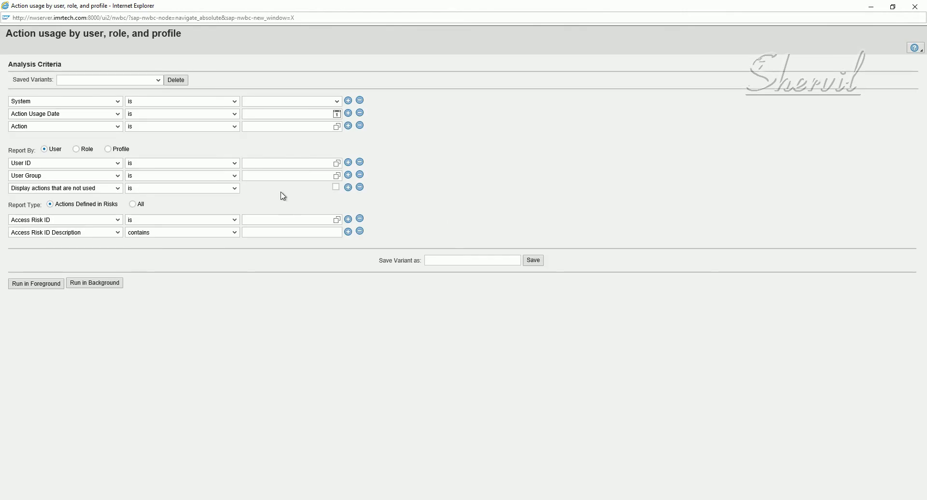
left_click(337, 104)
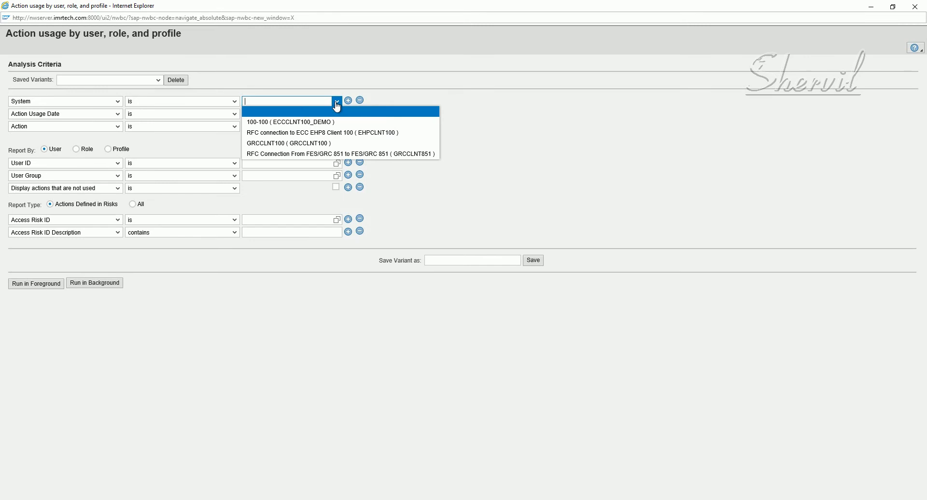
left_click(294, 133)
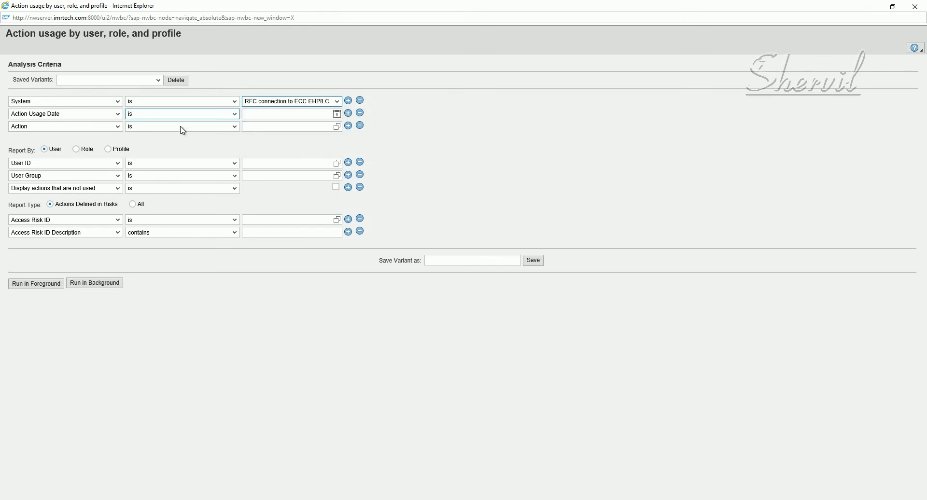
left_click(36, 284)
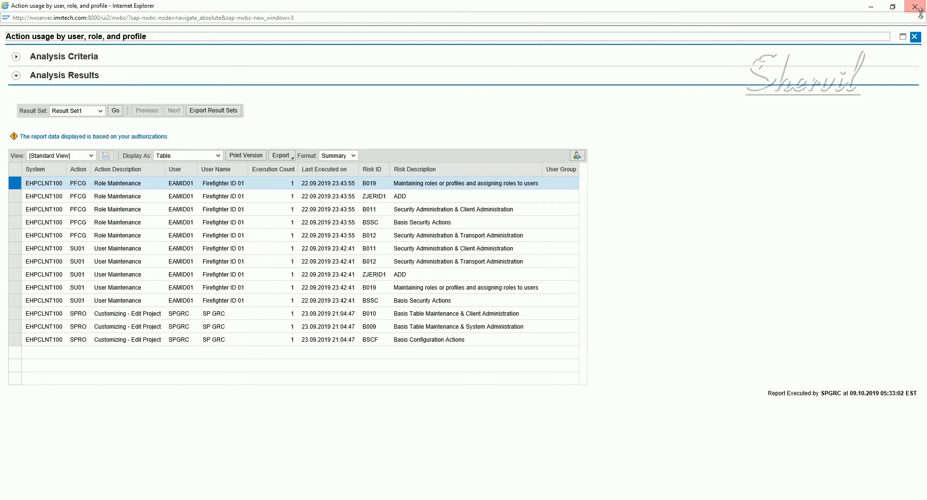
Step: Close the action usage results and the report window
left_click(914, 37)
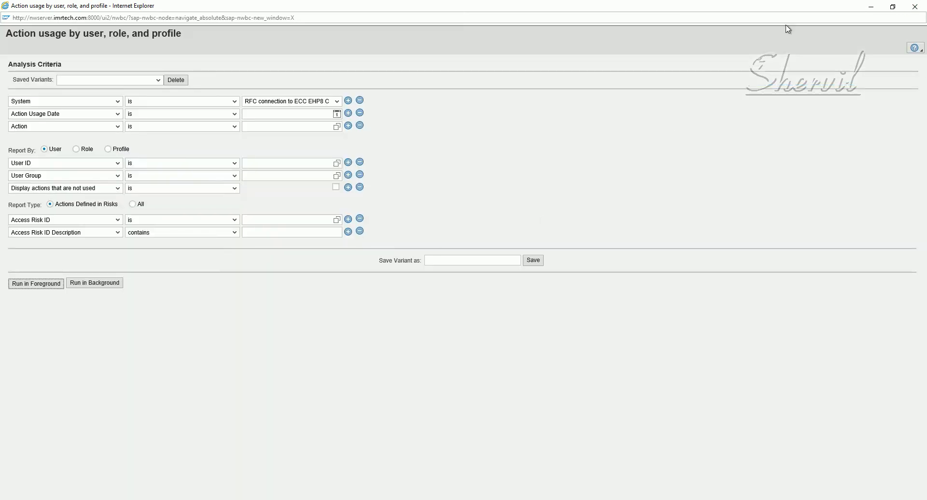
left_click_drag(87, 33, 182, 34)
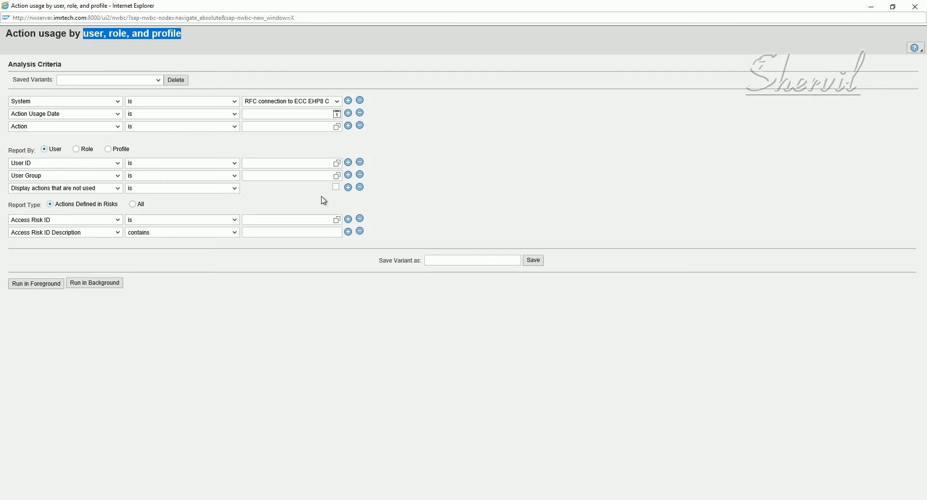
left_click(915, 7)
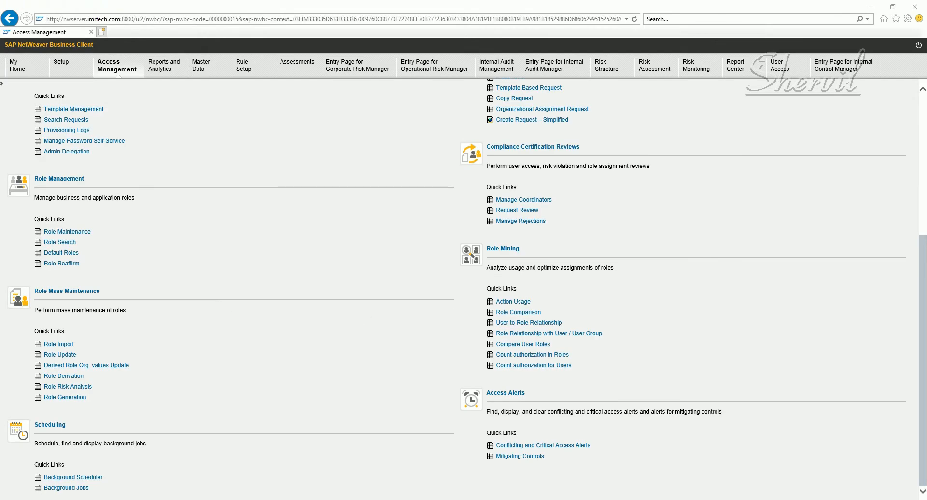
Step: Switch to the SAP GUI session with the Org level Mapping view, return to the IMG structure and expand Synchronization Jobs
mouse_move(227, 498)
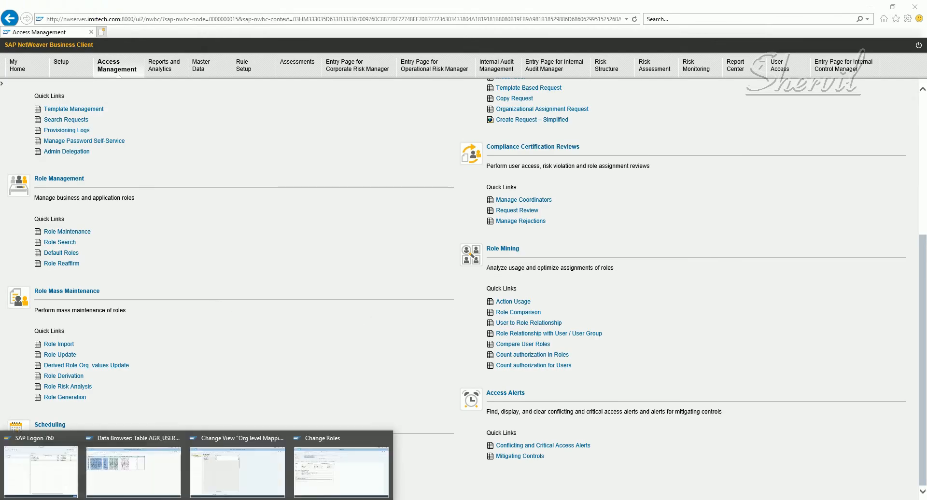
left_click(225, 469)
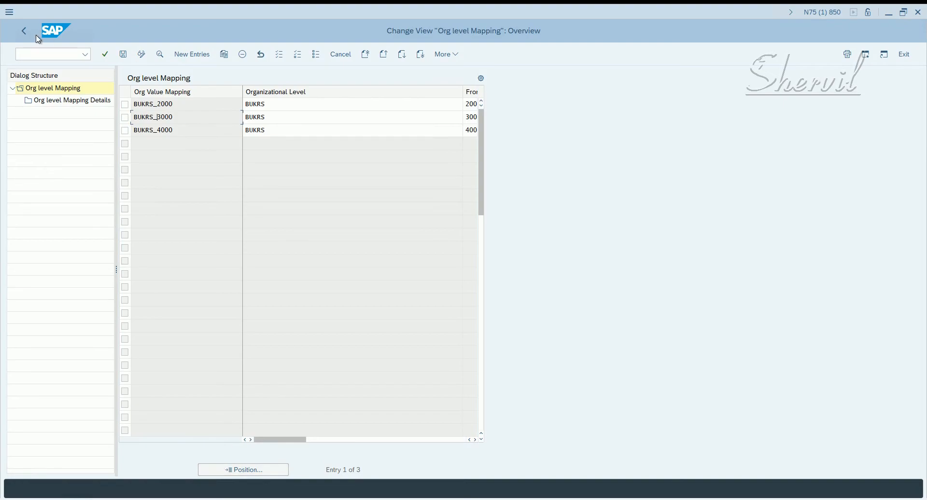
left_click(23, 31)
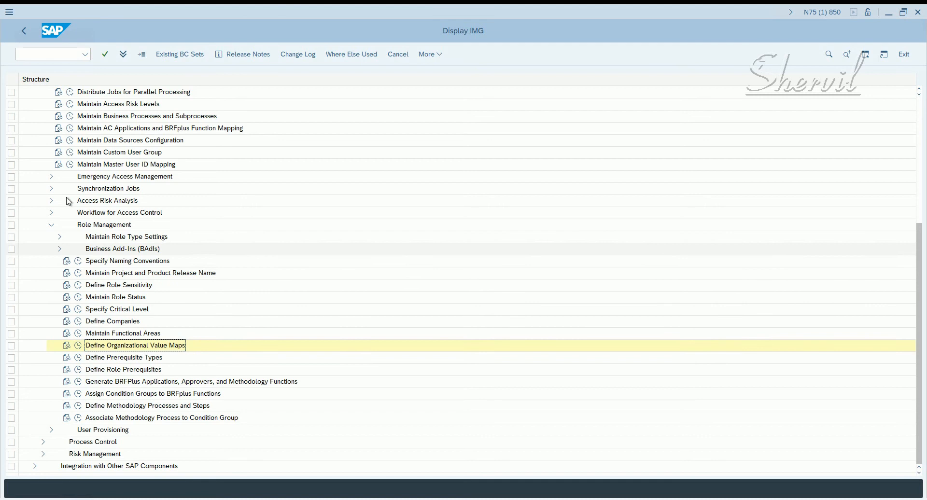
left_click(51, 189)
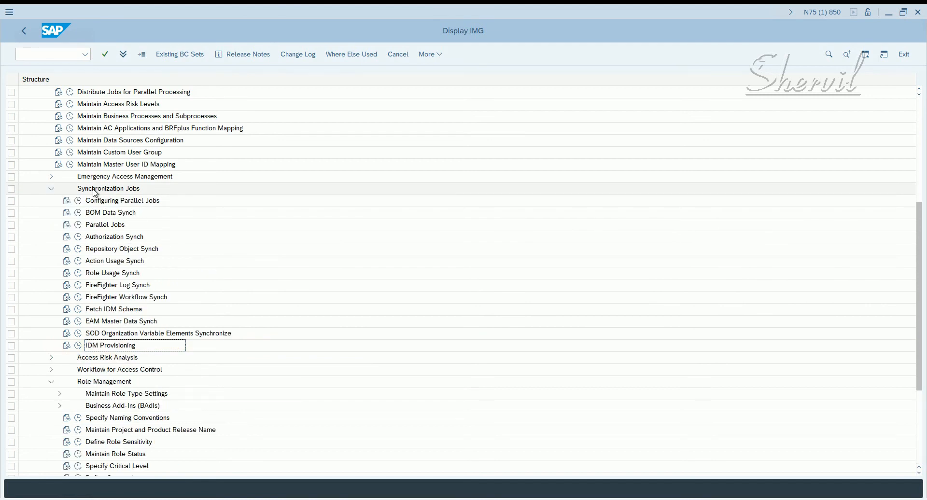
left_click(132, 190)
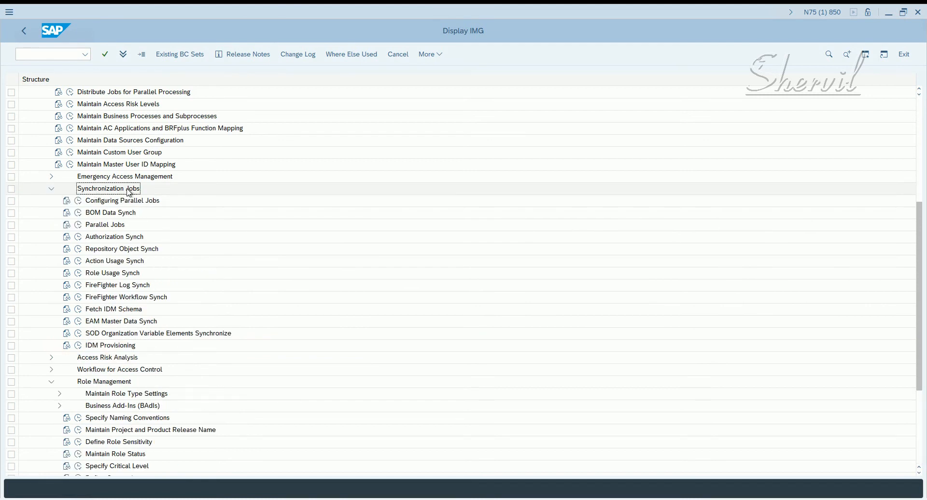
Step: Examine the Authorization, Repository Object, Action Usage and Role Usage Synch entries under Synchronization Jobs
left_click(104, 240)
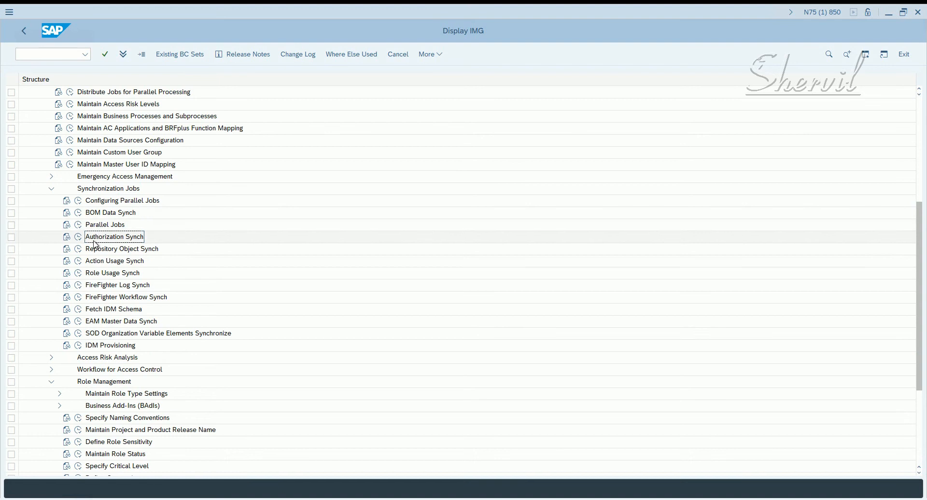
left_click(97, 252)
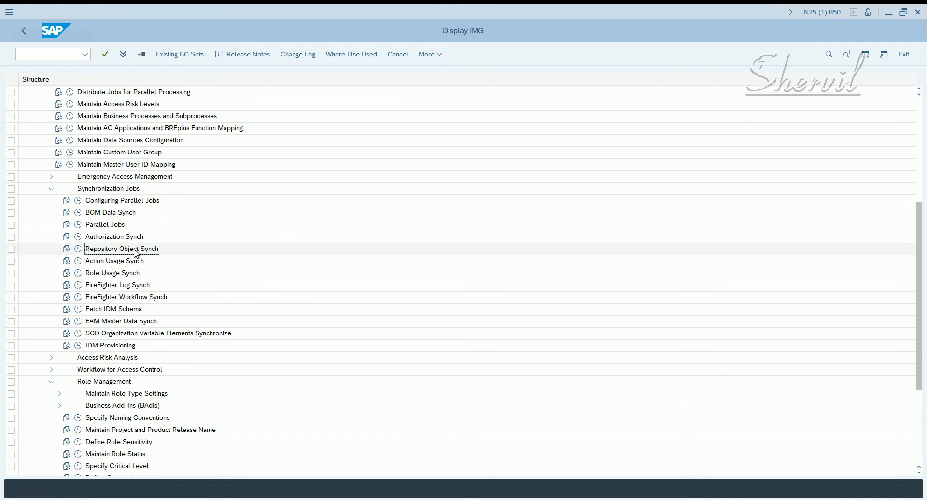
left_click(123, 263)
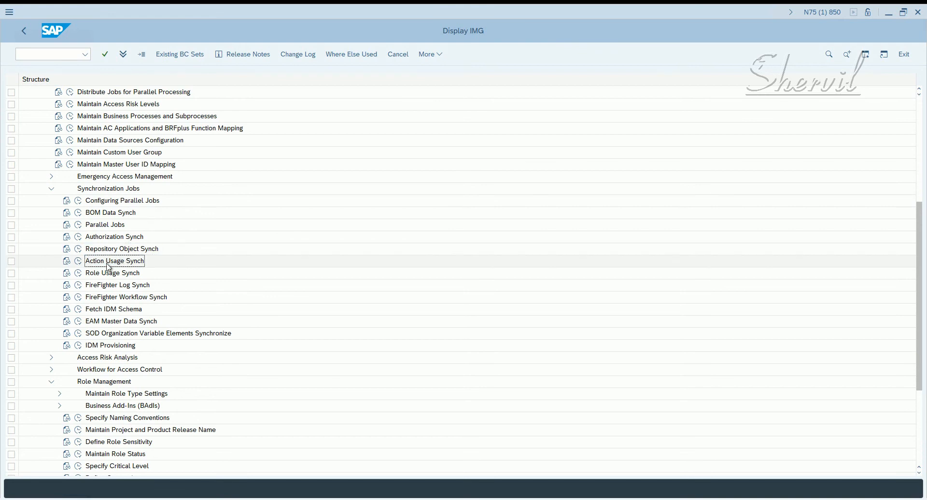
left_click(96, 274)
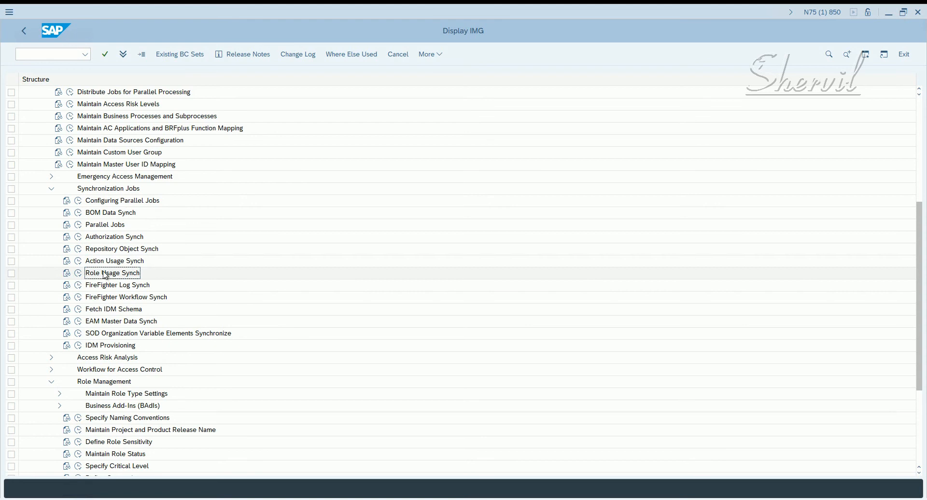
left_click(104, 237)
left_click(104, 250)
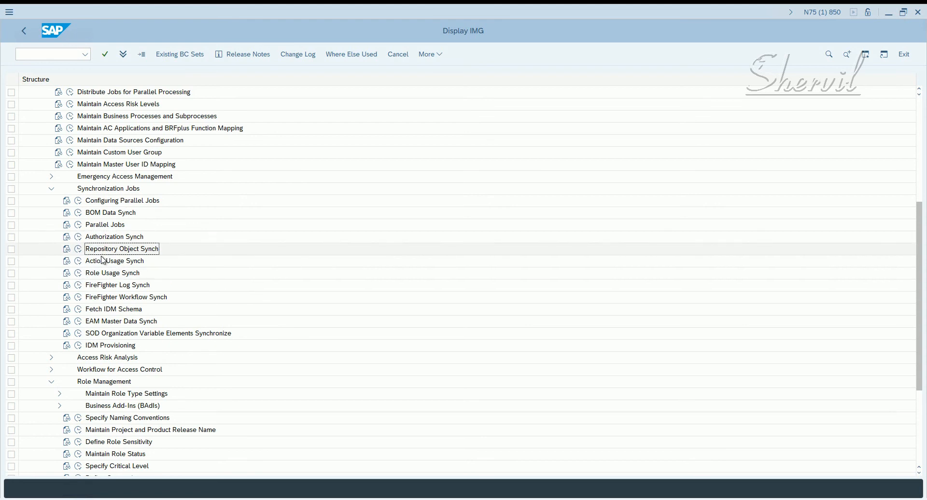
left_click(103, 262)
left_click(103, 273)
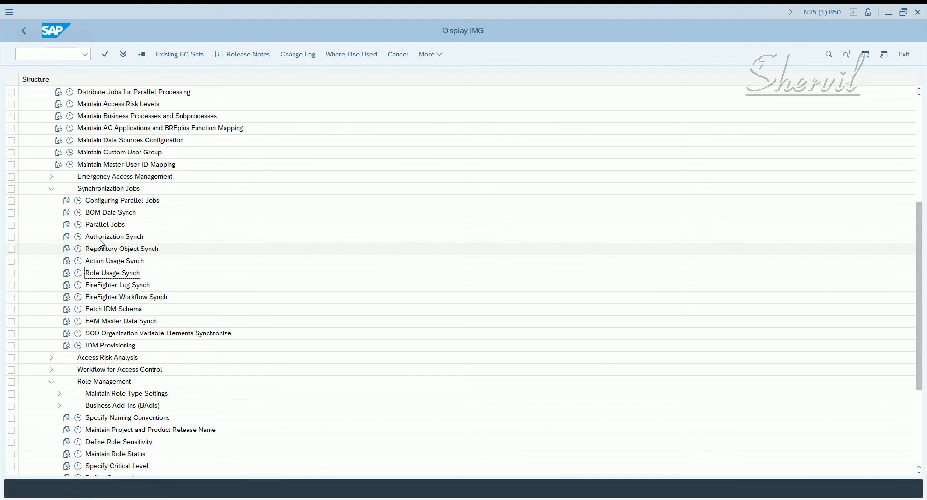
Step: Run the Authorization Synch for connector EHPCLNT100, check its log and return to the IMG structure
left_click(102, 240)
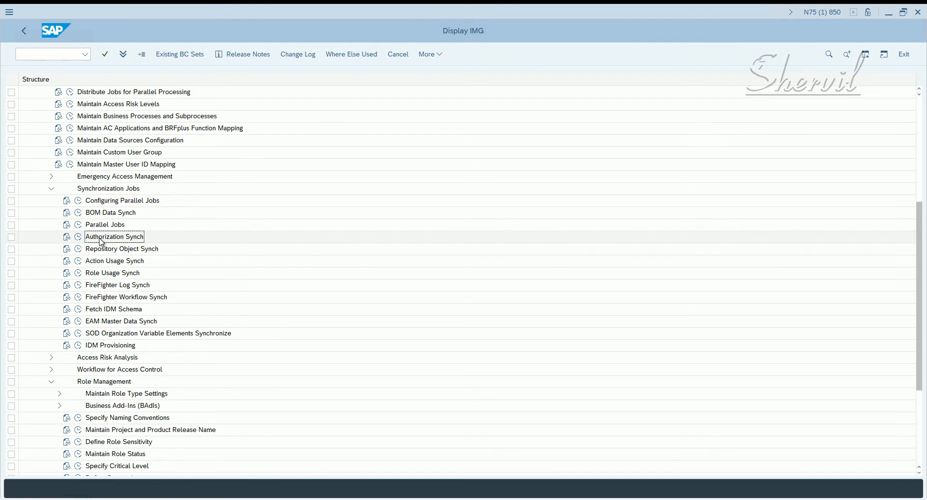
left_click(77, 241)
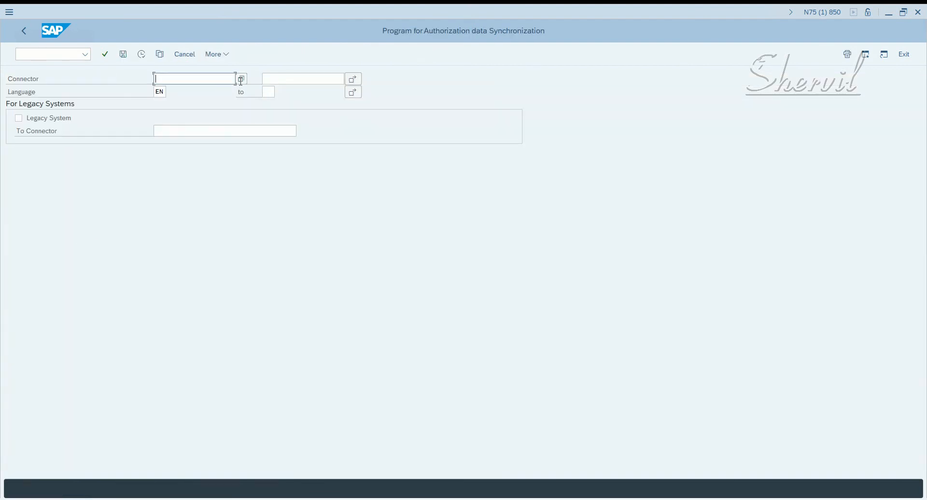
left_click(241, 79)
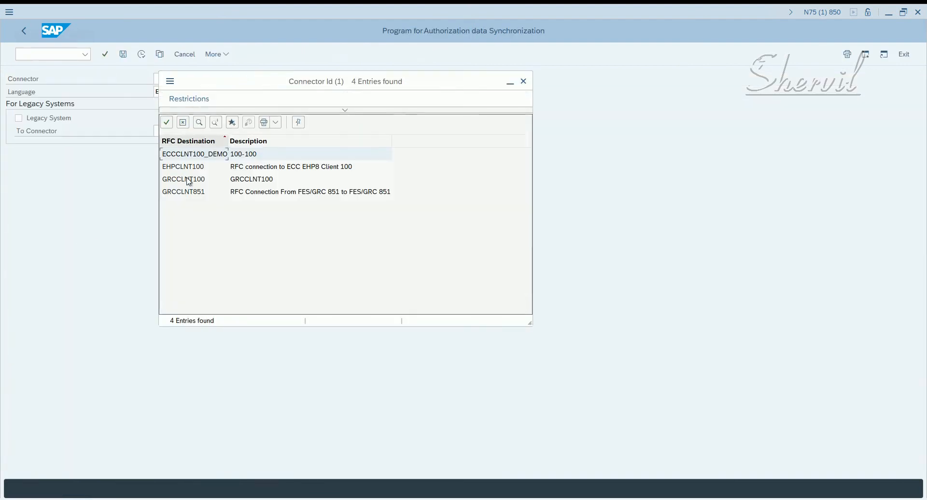
double_click(188, 168)
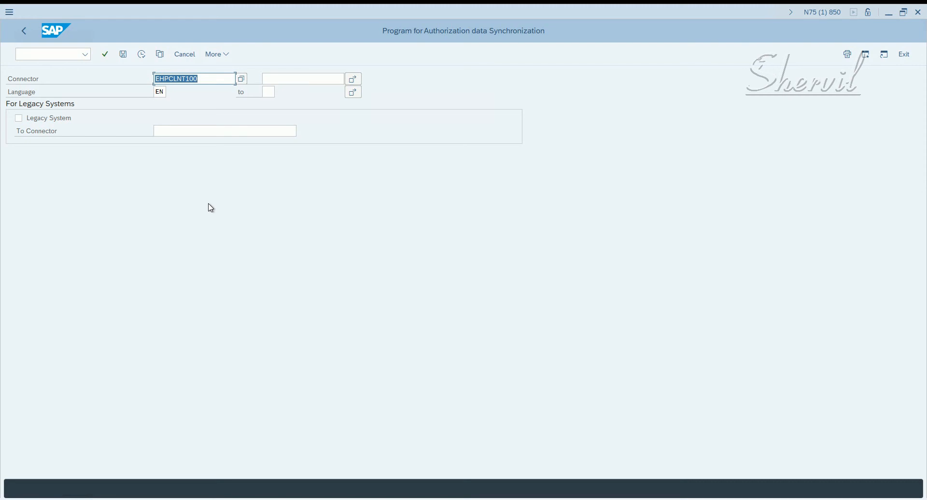
left_click(227, 59)
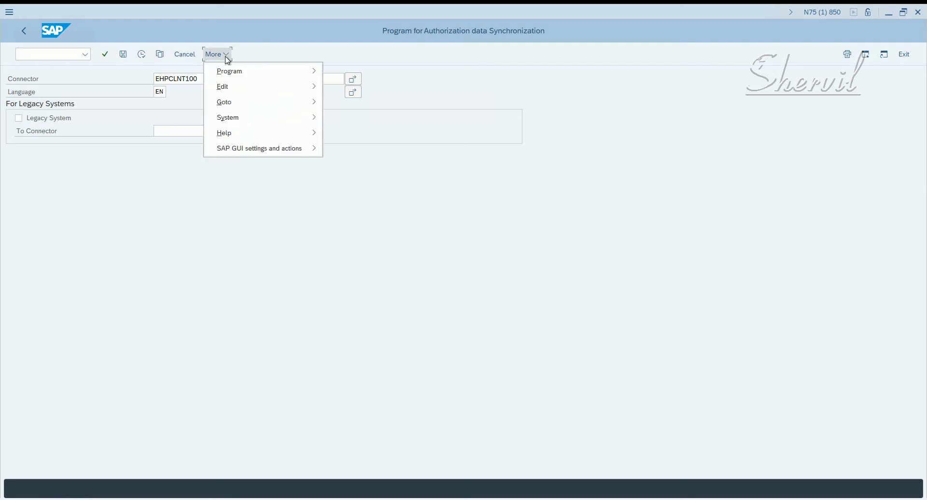
left_click(153, 198)
left_click(141, 56)
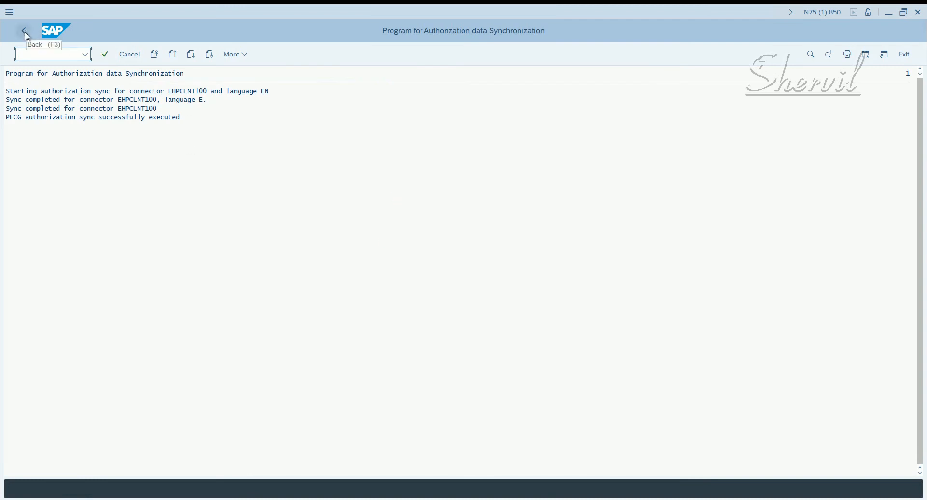
left_click(107, 117)
left_click(26, 37)
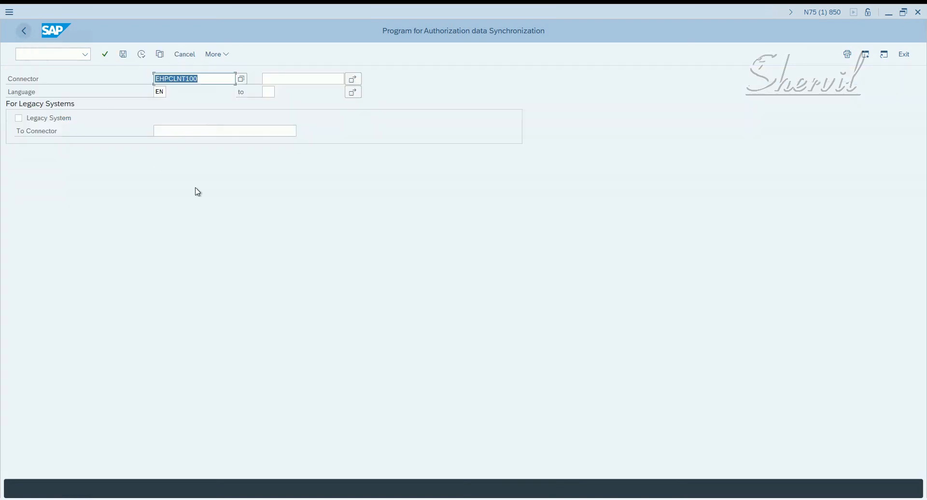
left_click(25, 34)
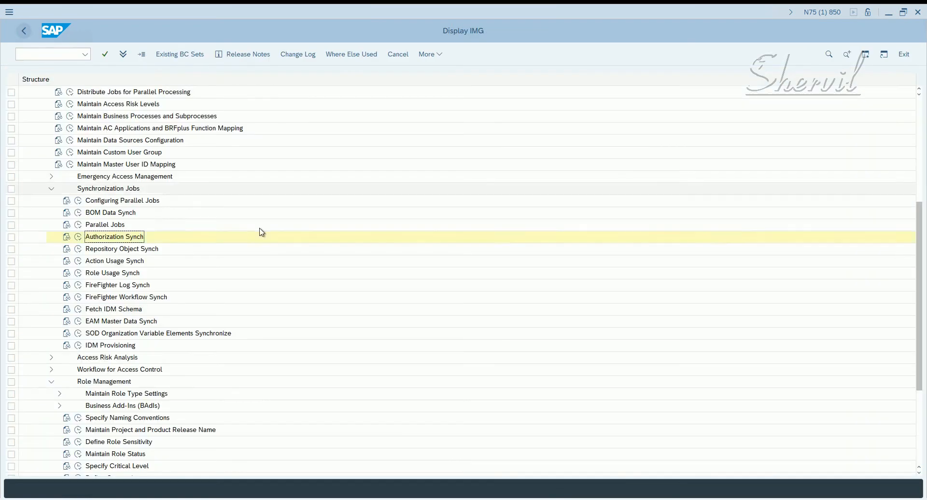
Step: Run the Repository Object Synch for connector EHPCLNT100 in Incremental Sync Mode and review its log
left_click(108, 273)
left_click(106, 261)
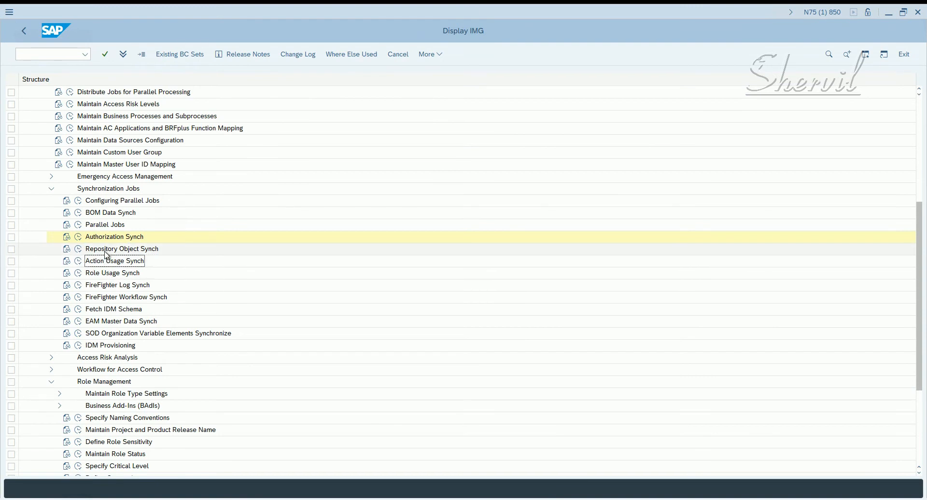
left_click(106, 249)
left_click(82, 252)
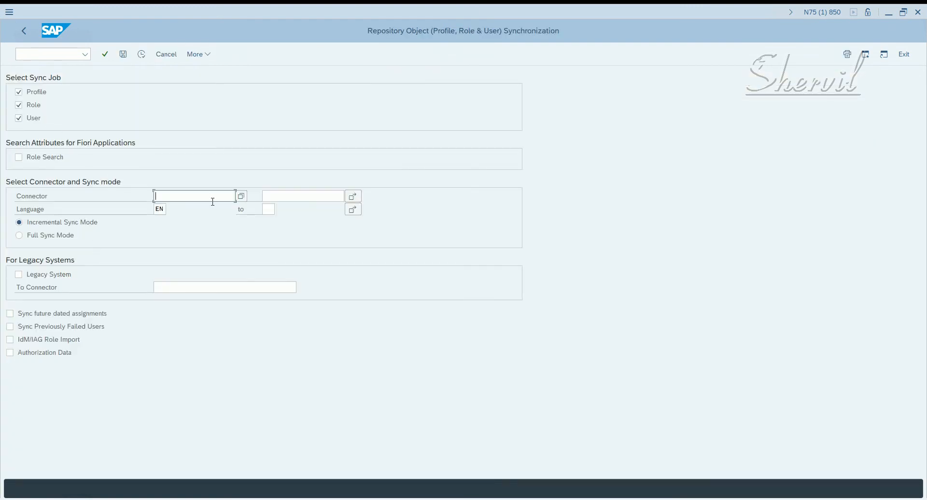
left_click(241, 197)
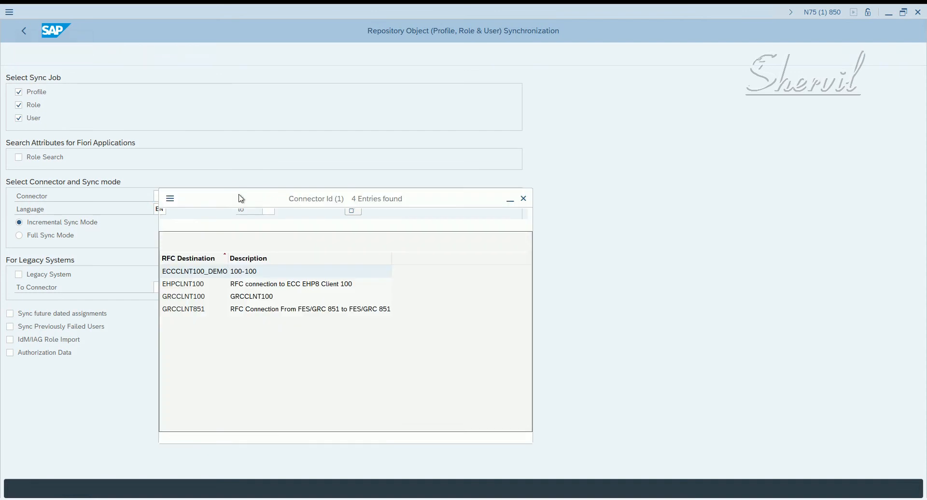
double_click(203, 285)
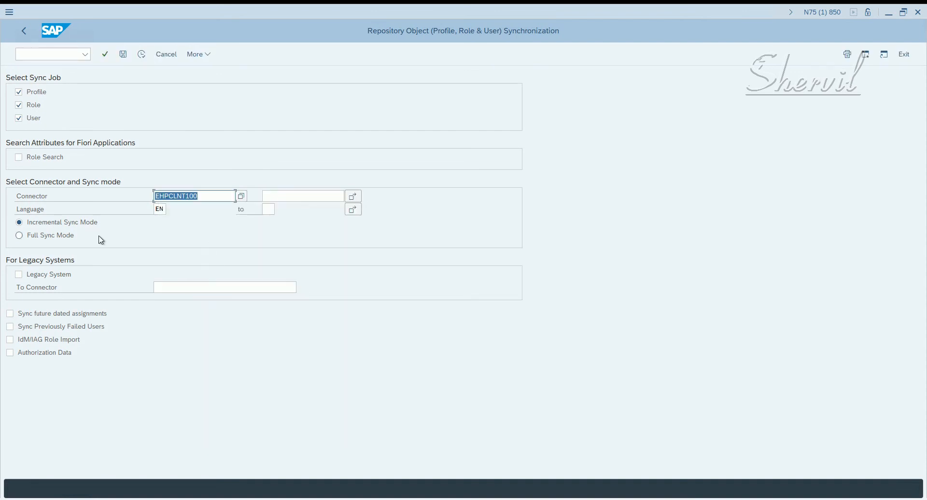
left_click(60, 241)
left_click(68, 228)
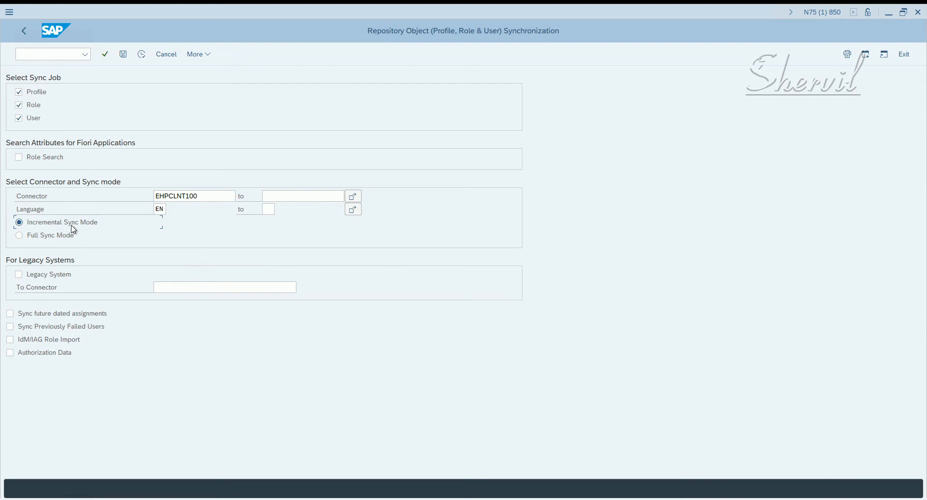
left_click(146, 58)
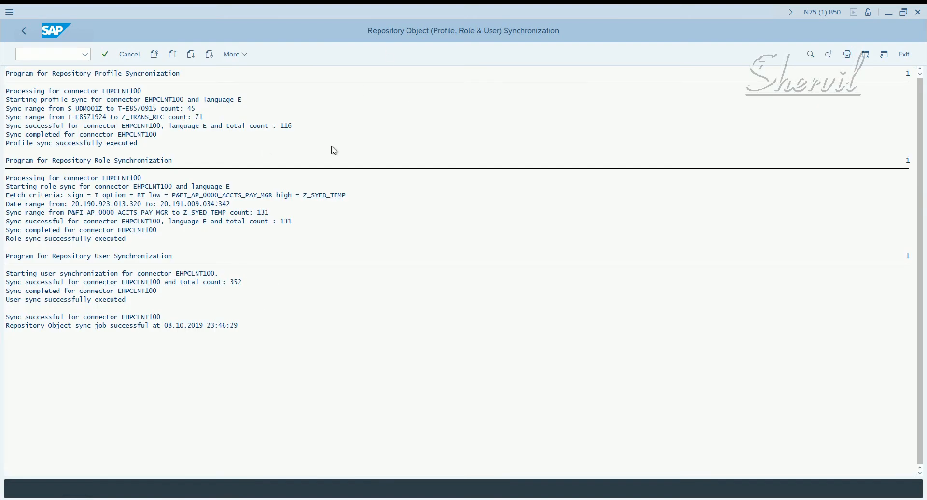
left_click(124, 144)
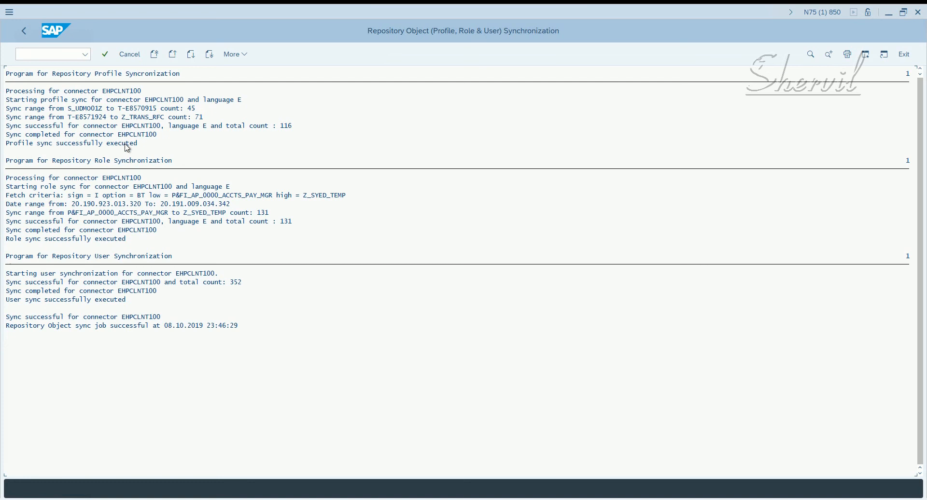
Step: Return to the IMG structure, run the Action Usage Synch for connector EHPCLNT100, and return to the IMG structure
left_click(116, 326)
left_click(21, 32)
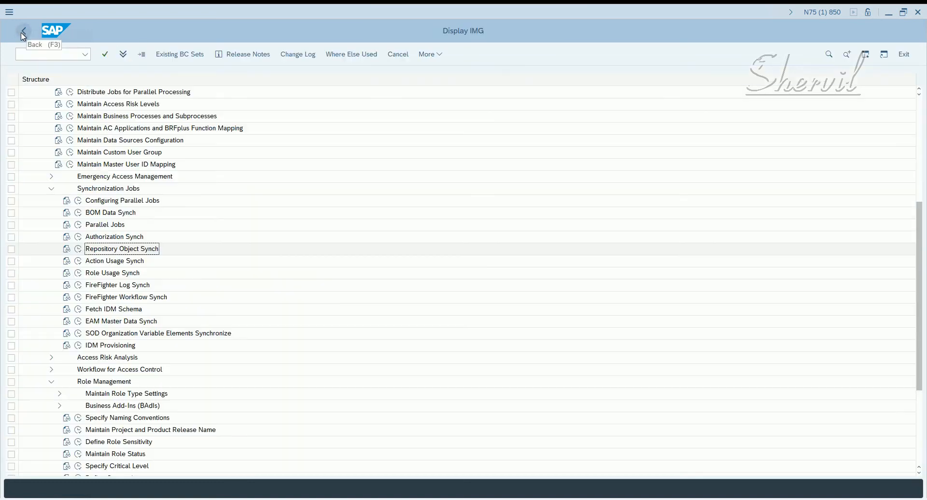
left_click(107, 264)
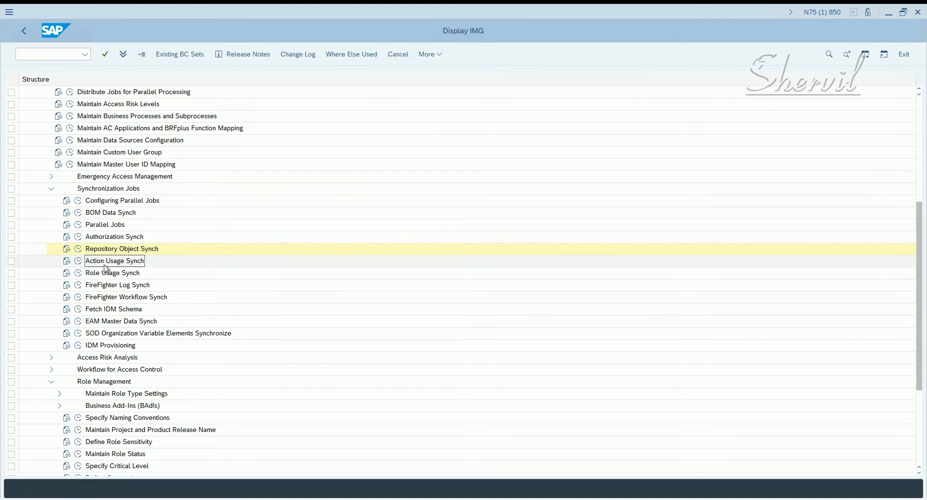
left_click(77, 261)
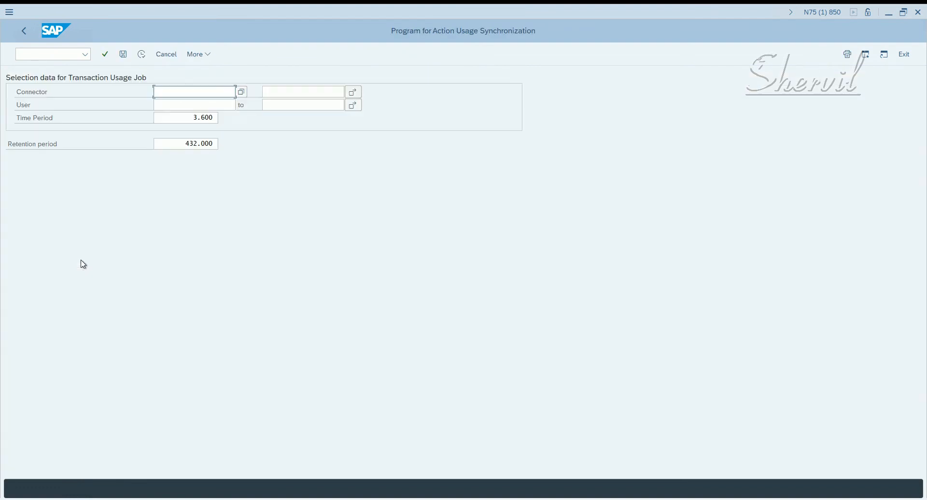
left_click(242, 93)
double_click(185, 183)
left_click(142, 55)
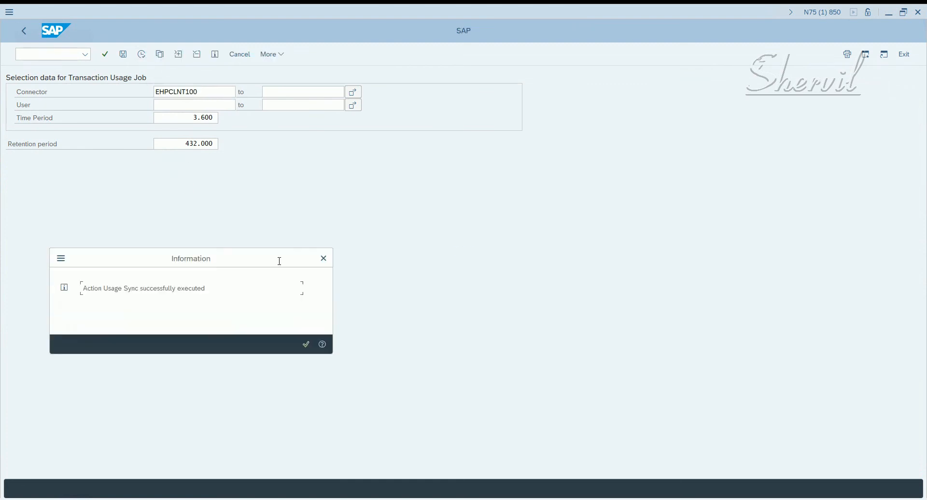
left_click_drag(90, 291, 218, 294)
left_click(306, 344)
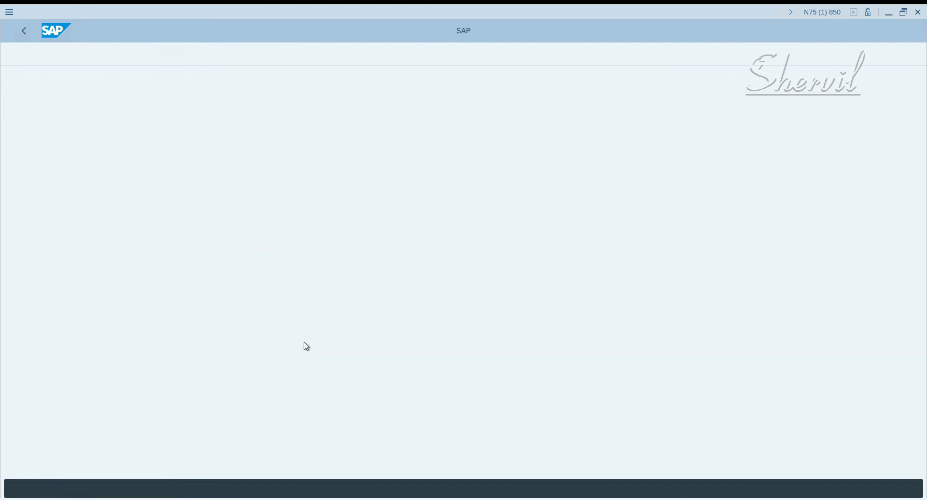
left_click(25, 31)
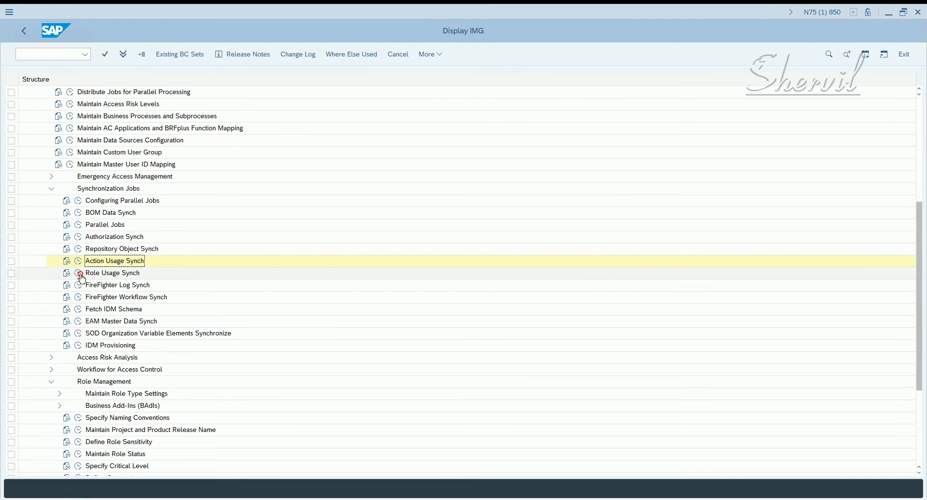
Step: Run the Role Usage Synch for connector EHPCLNT100 and return to the IMG structure
double_click(89, 274)
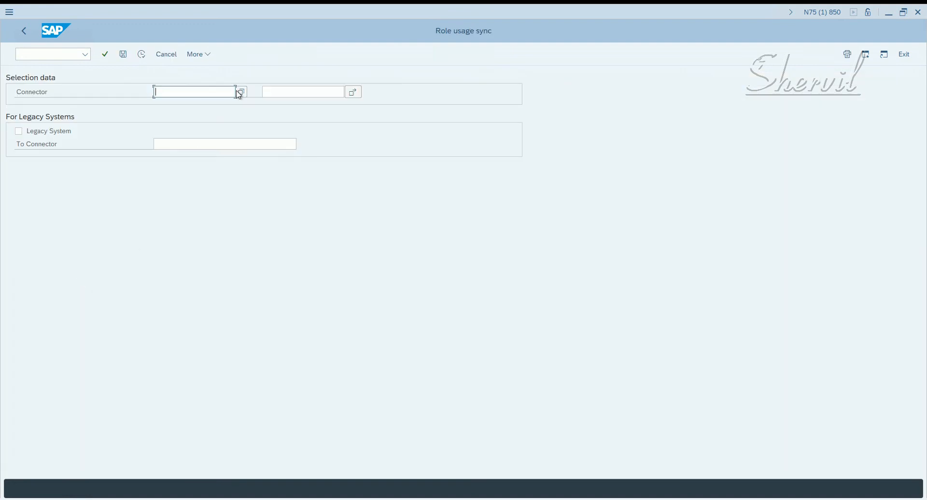
left_click(240, 92)
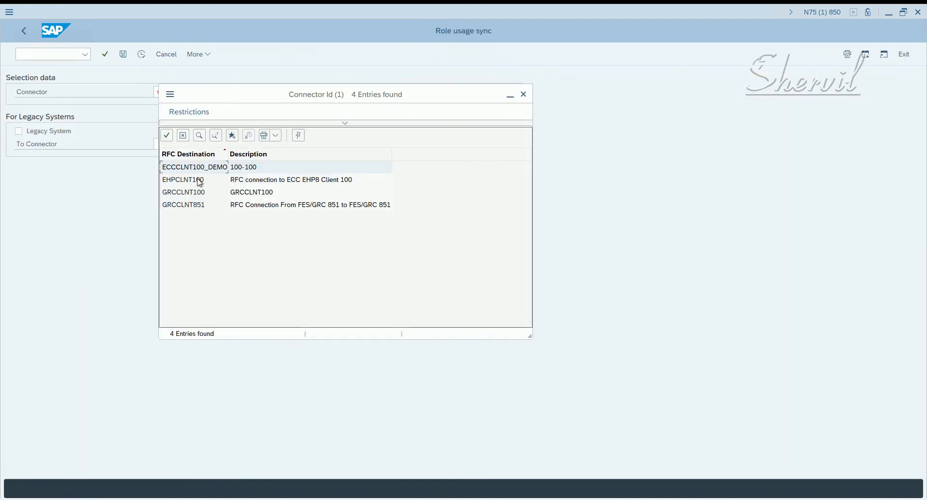
double_click(199, 182)
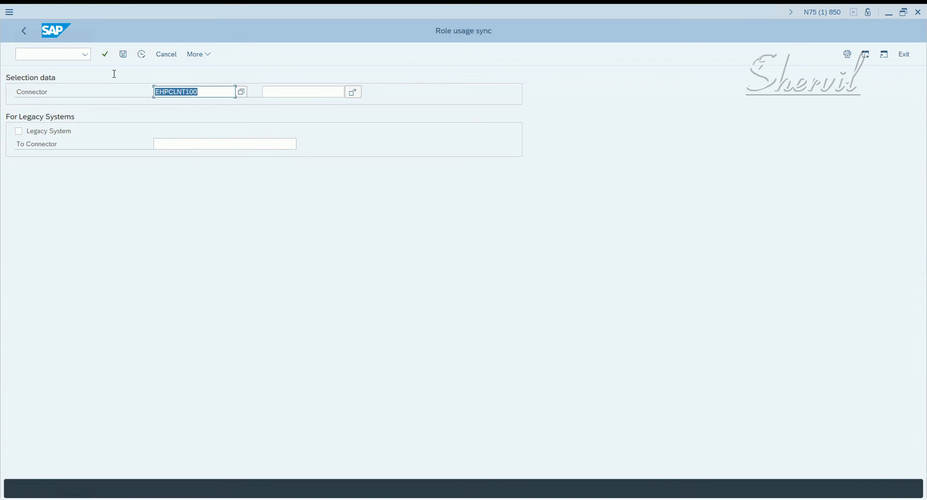
left_click(141, 56)
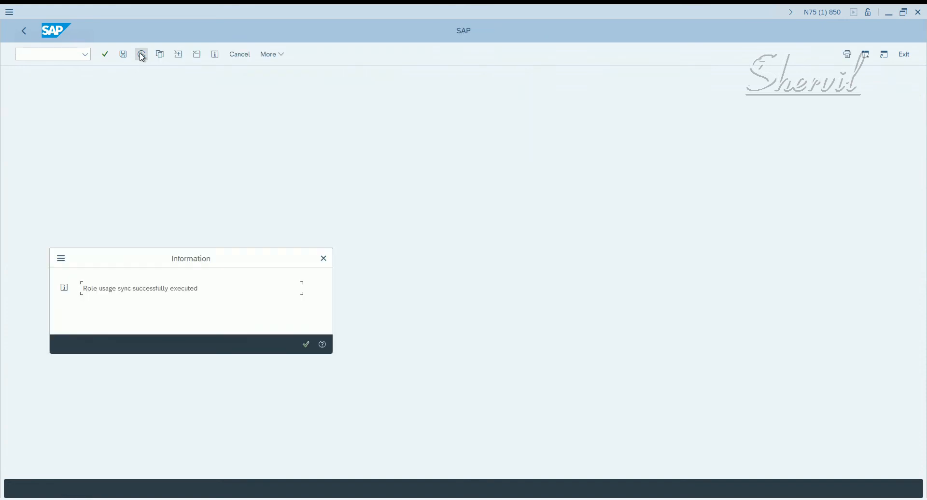
left_click_drag(153, 286, 56, 292)
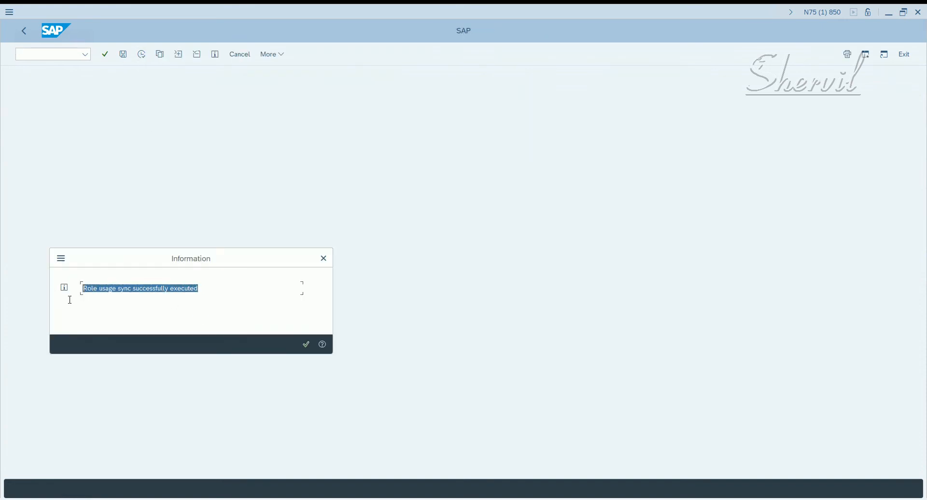
left_click(306, 344)
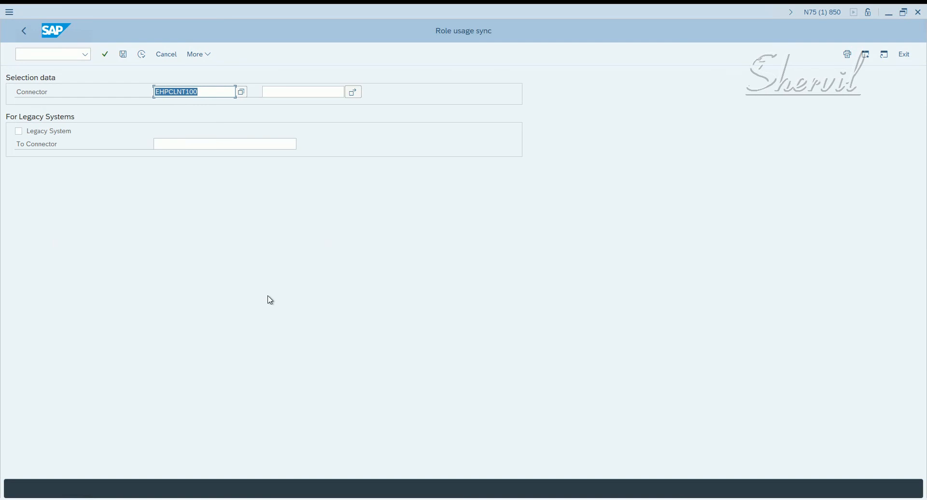
left_click(23, 30)
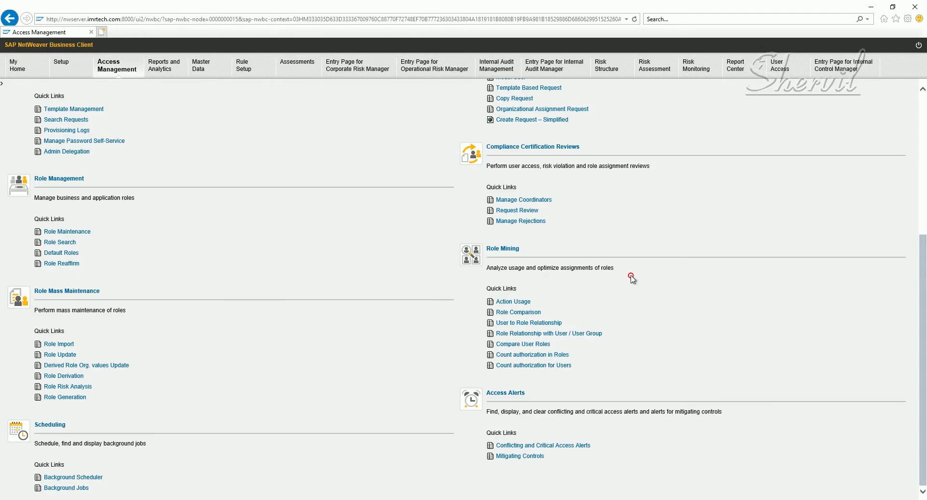
Step: Switch to Access Management in the browser and run the Role Mining Action Usage report in the foreground for system EHPCLNT100
left_click(514, 302)
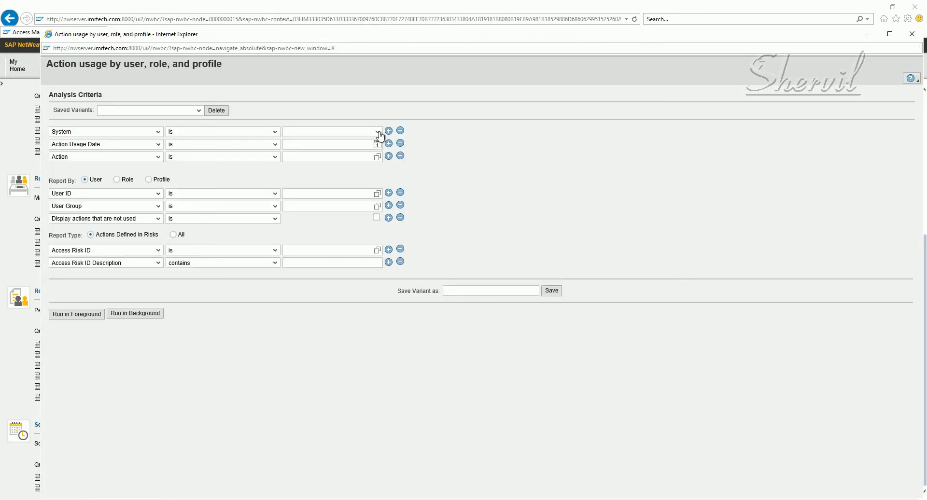
left_click(379, 132)
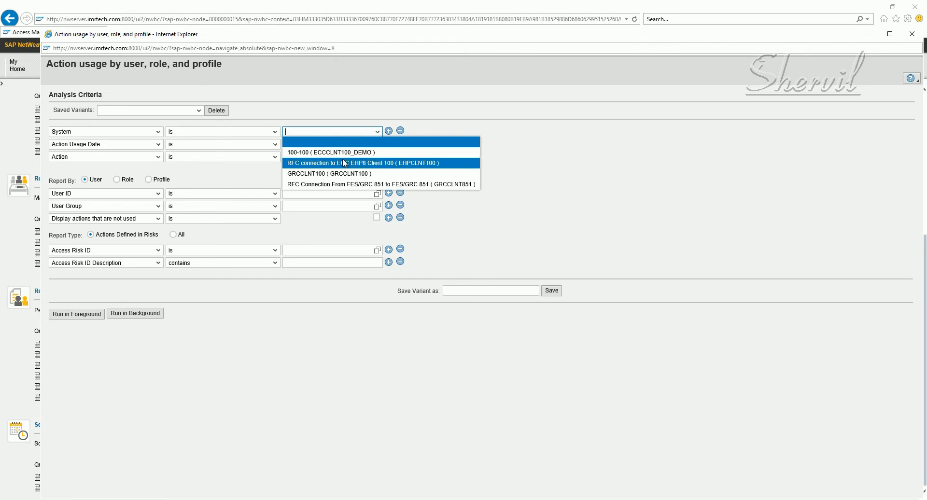
left_click(344, 164)
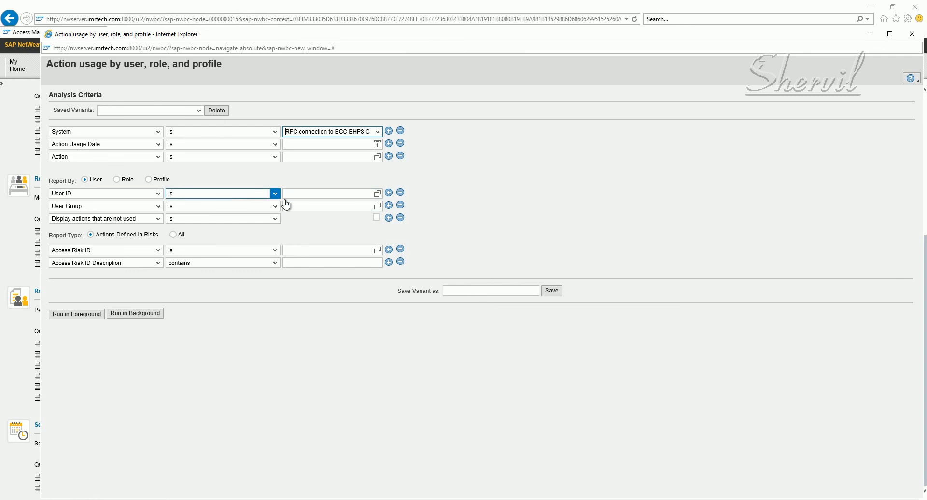
left_click(87, 315)
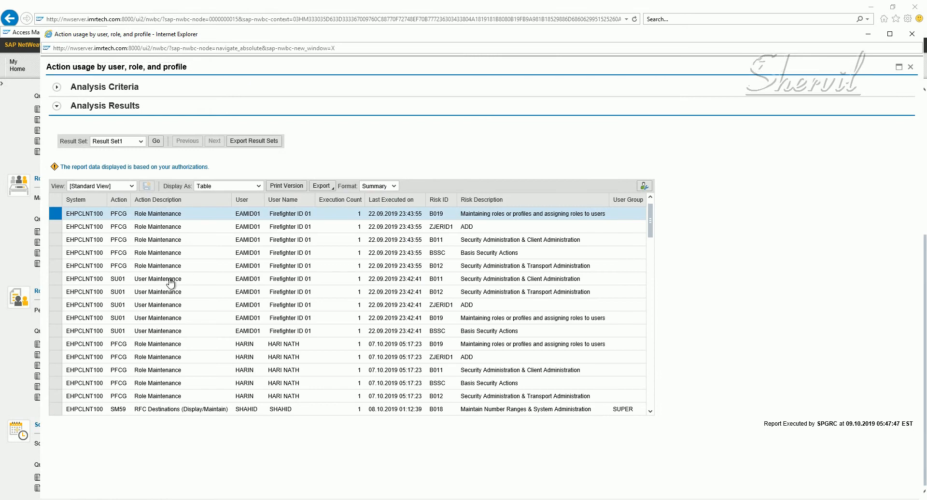
Step: Examine the actions, users, execution counts, last execution dates and risks in the Action Usage results, then return to the analysis criteria
scroll(171, 285, "down", 1)
scroll(190, 307, "down", 5)
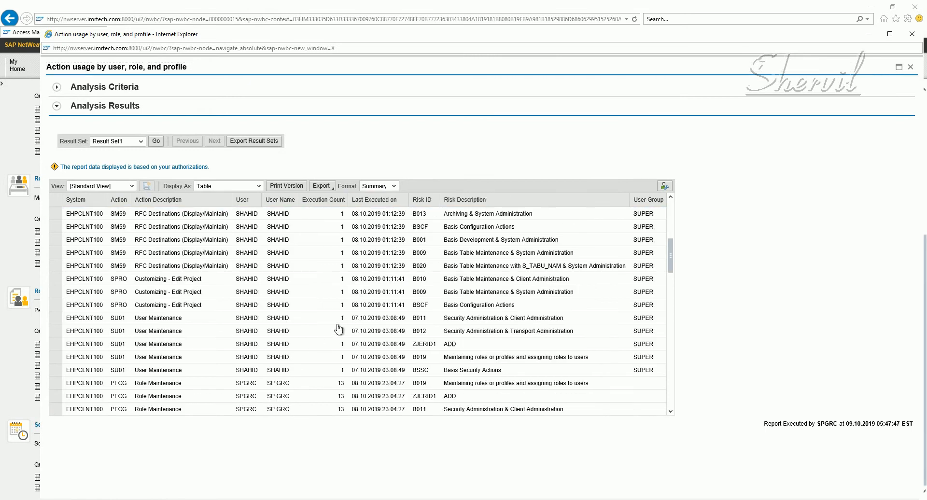
scroll(346, 326, "down", 1)
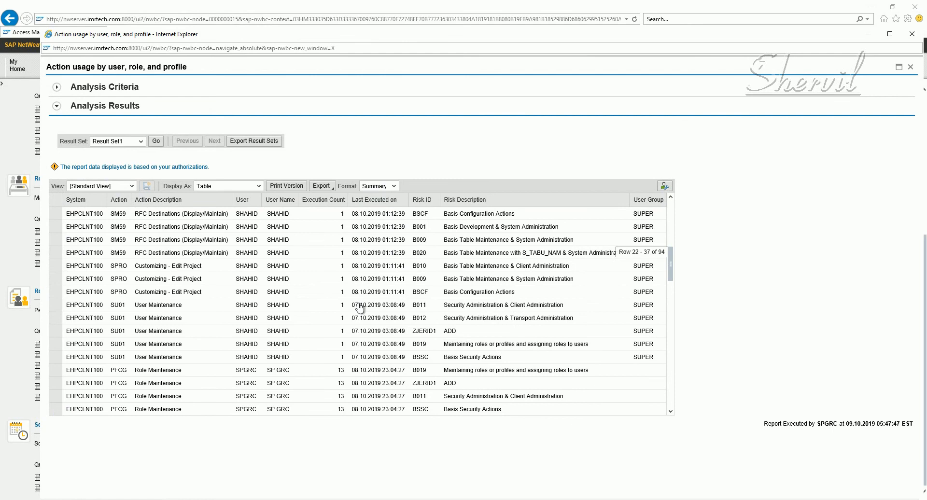
scroll(304, 288, "down", 5)
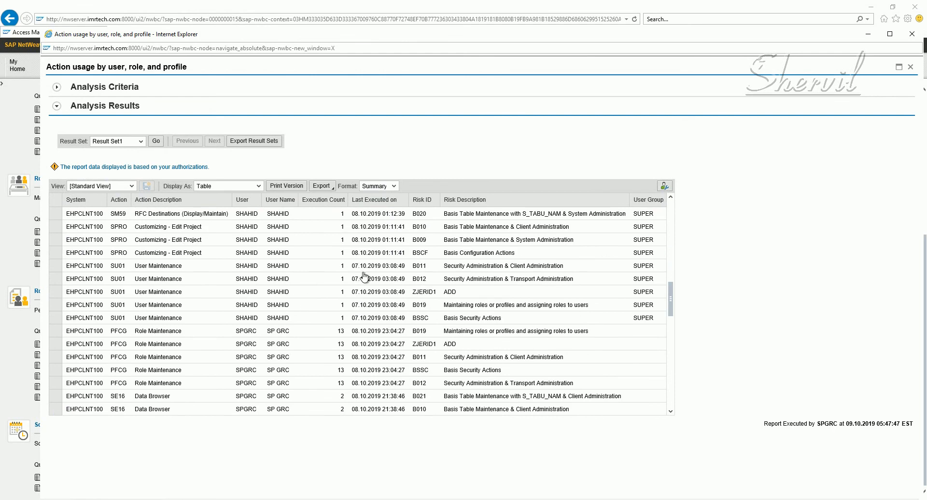
scroll(415, 266, "down", 5)
scroll(418, 266, "down", 1)
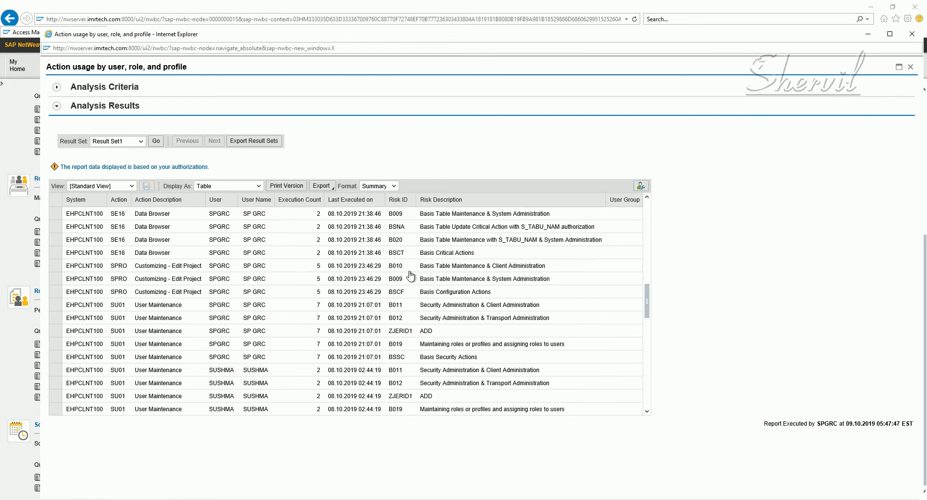
scroll(644, 373, "down", 3)
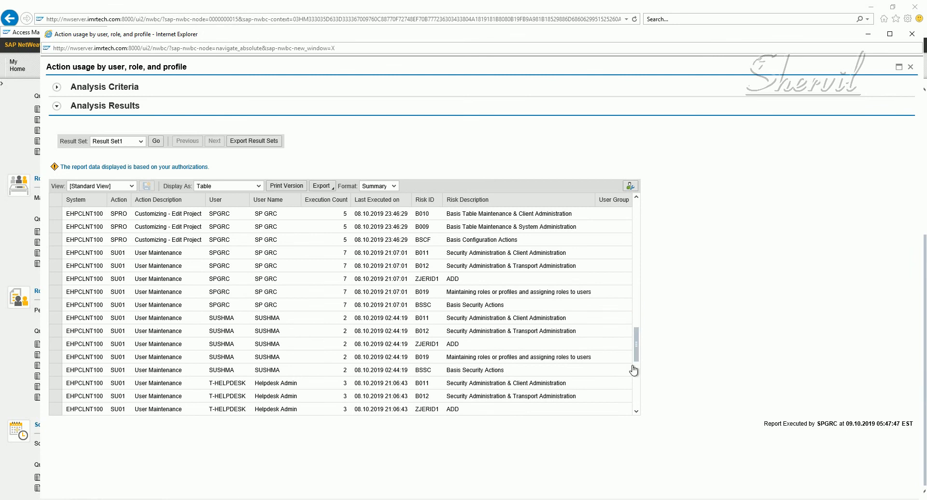
left_click(636, 367)
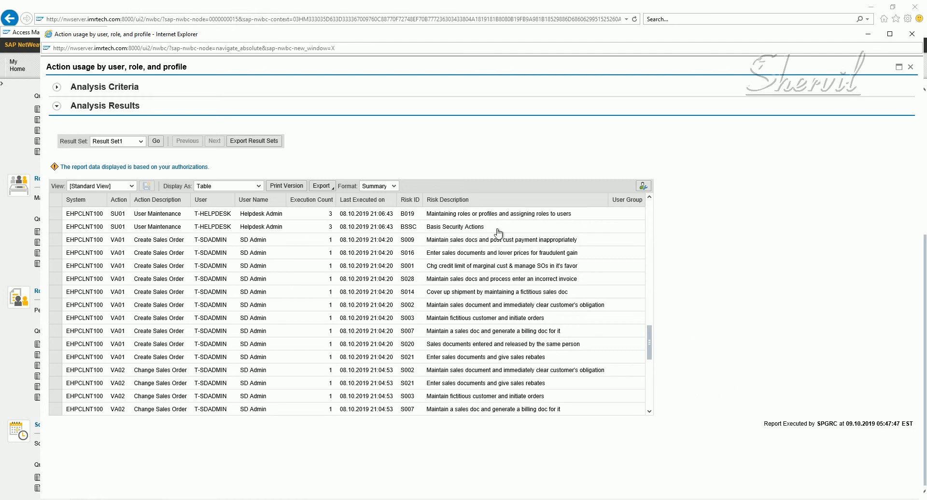
left_click(650, 372)
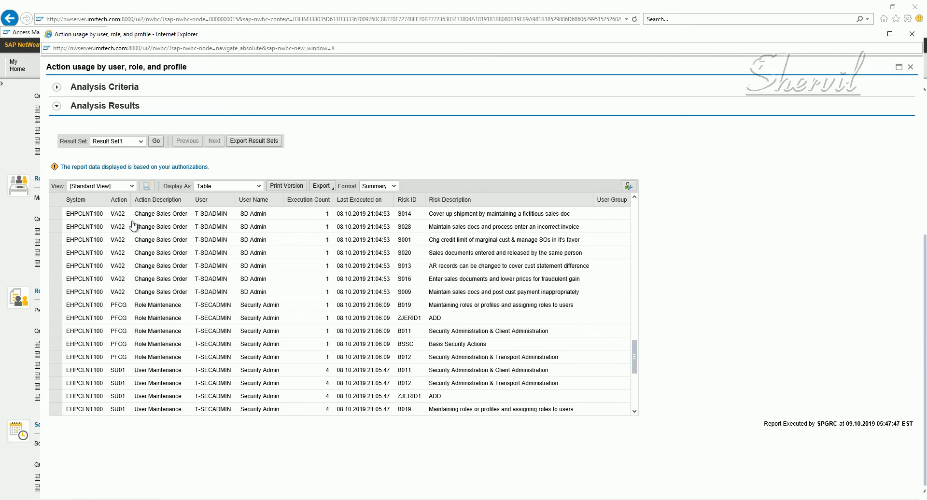
scroll(128, 220, "up", 3)
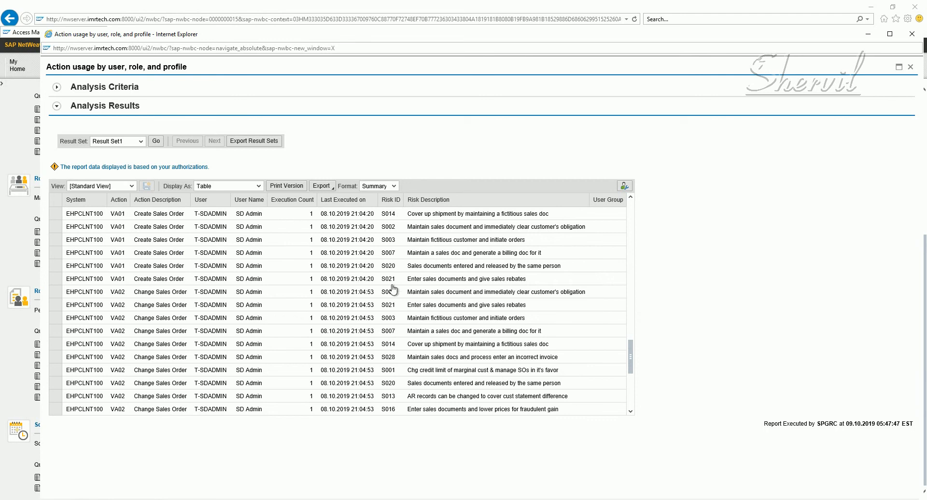
left_click(632, 225)
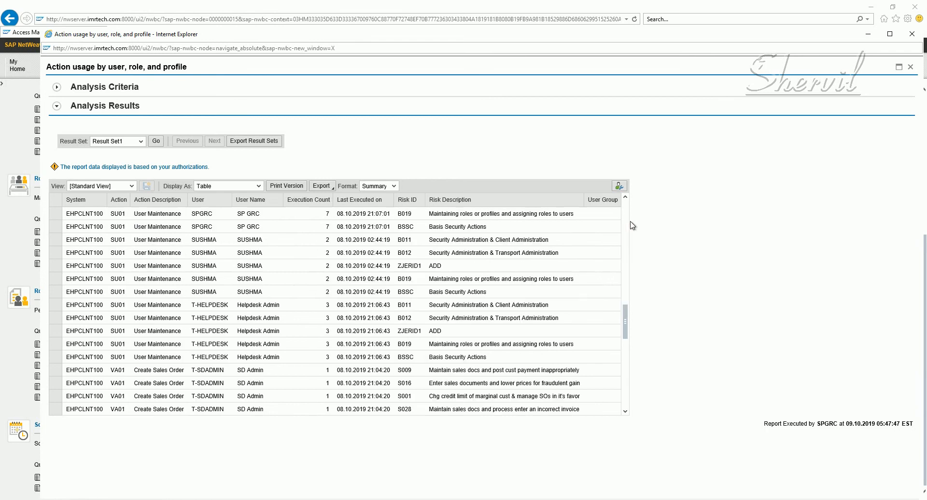
left_click(626, 217)
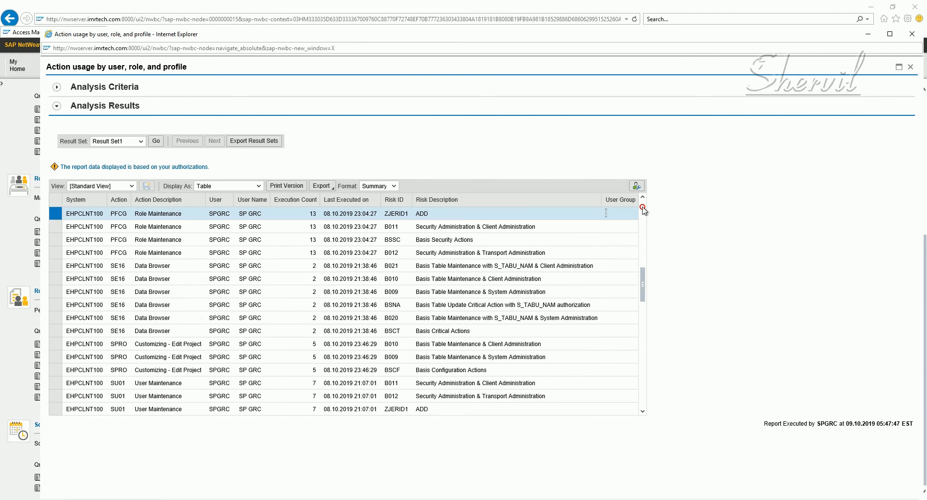
left_click(643, 206)
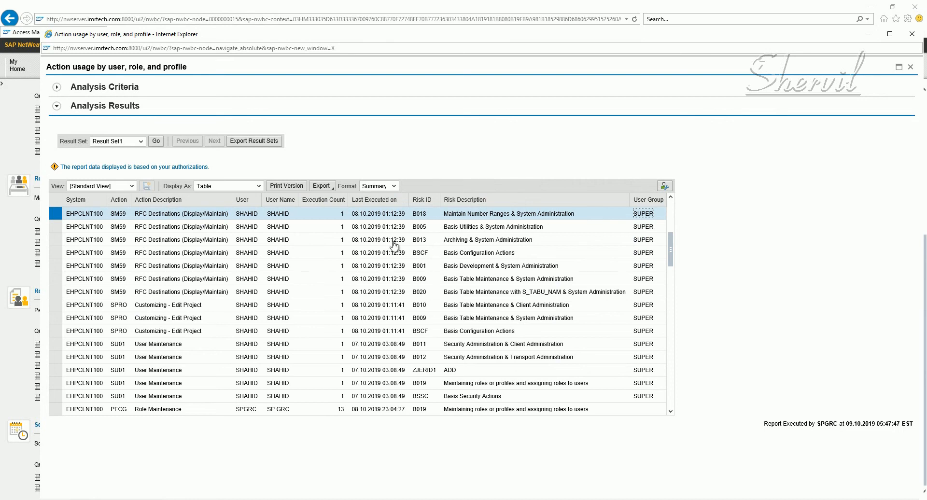
left_click(911, 68)
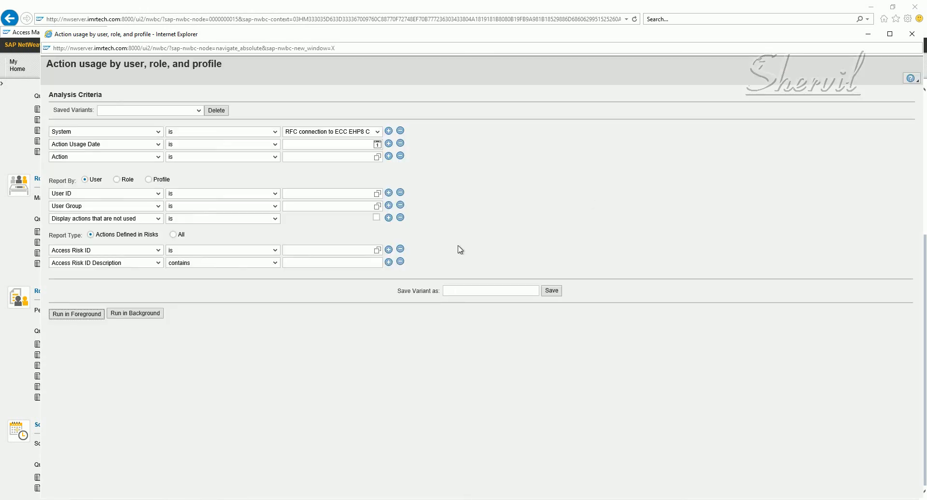
Step: Run the Action Usage report in the foreground for User ID spgrc, review the results and return to the analysis criteria
left_click(313, 198)
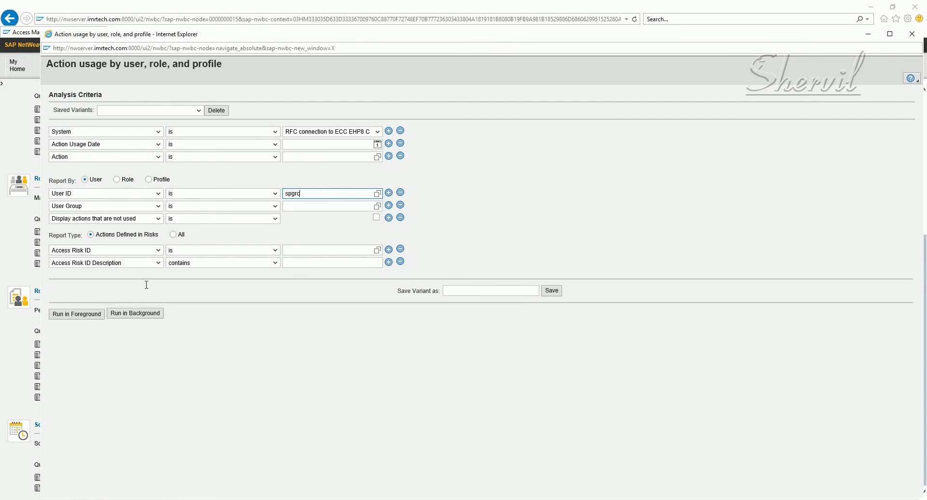
left_click(76, 314)
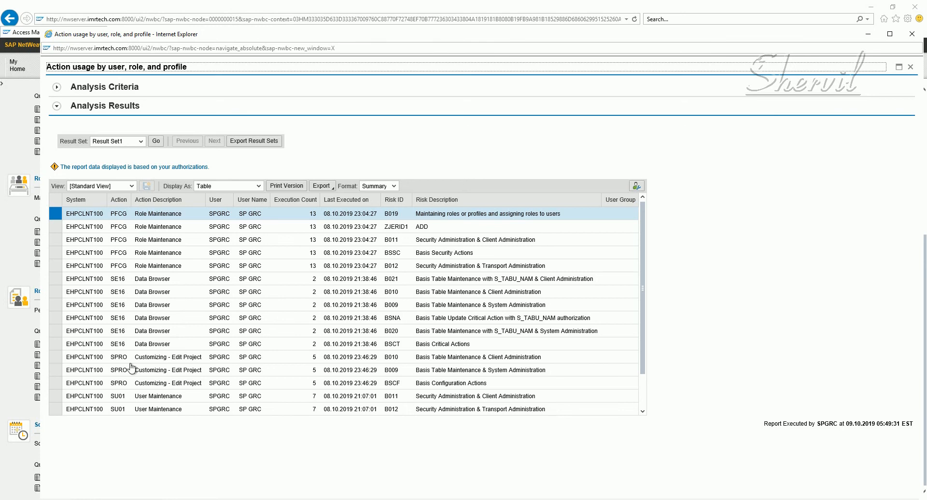
scroll(217, 283, "down", 2)
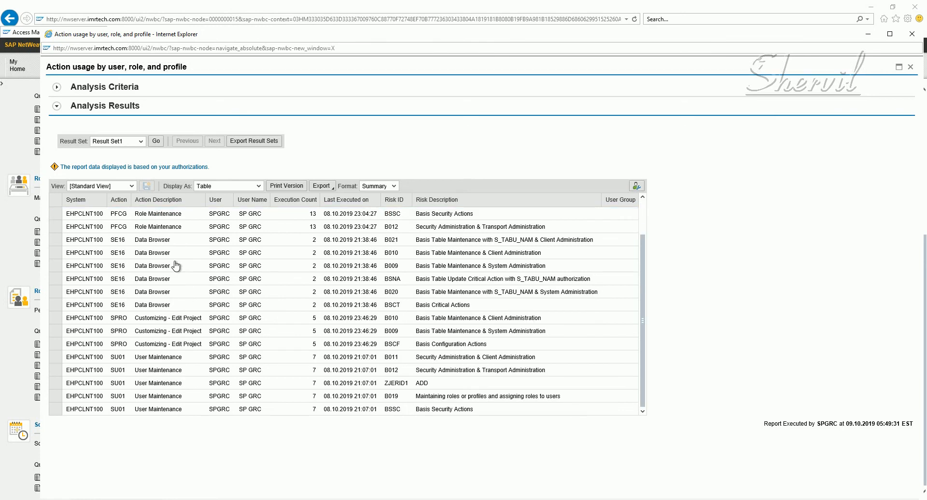
scroll(179, 198, "up", 2)
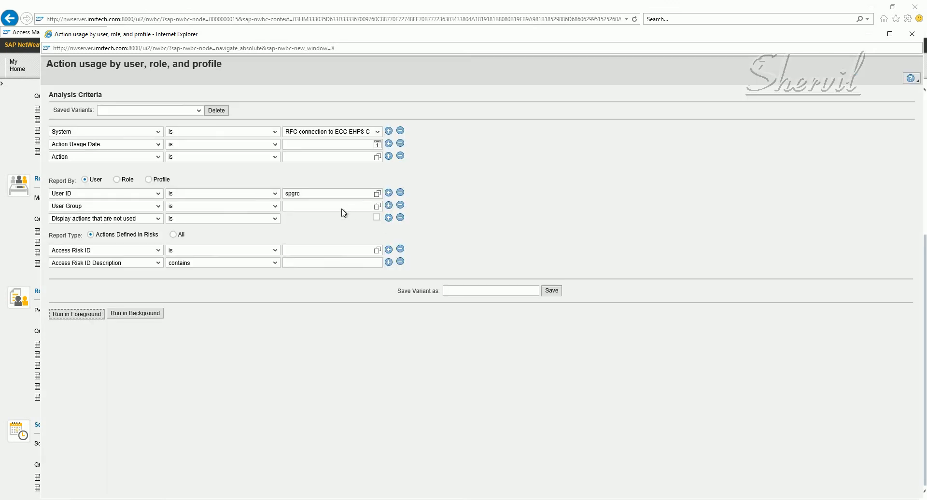
Step: Replace the User ID filter with T-* and run the Action Usage report in the foreground
left_click(302, 197)
left_click_drag(312, 194, 264, 198)
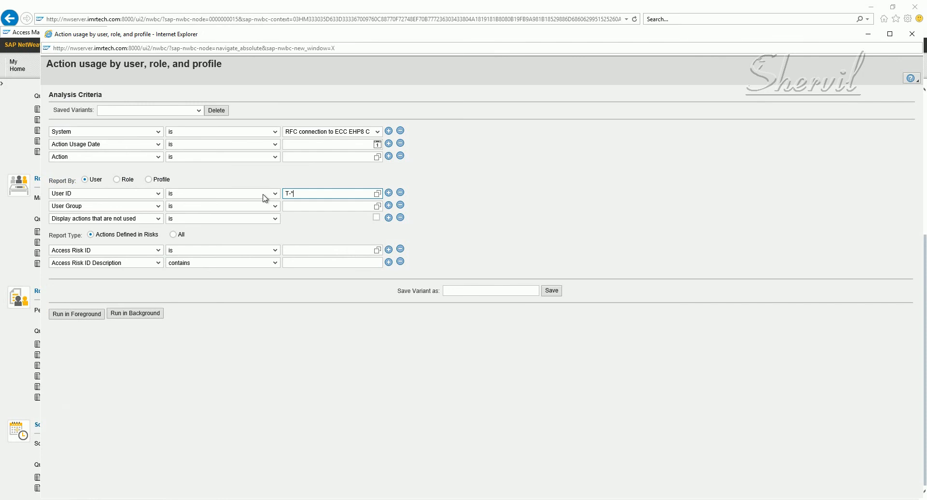
left_click(78, 315)
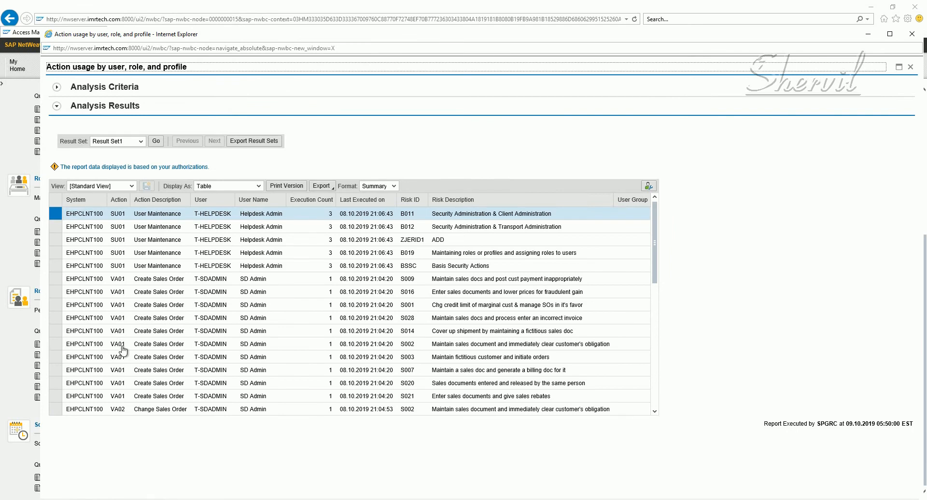
Step: Review the actions, execution counts and risks listed for the T-* users, then return to the analysis criteria
scroll(128, 321, "down", 2)
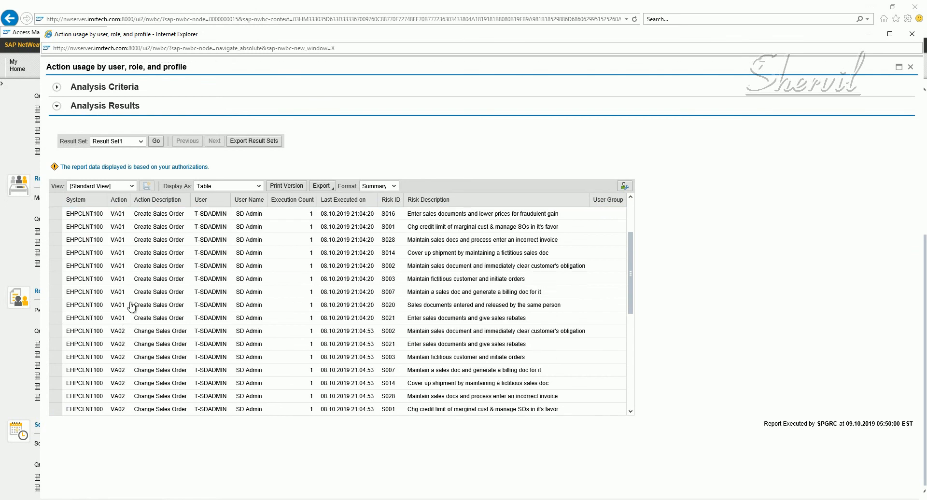
scroll(129, 329, "down", 5)
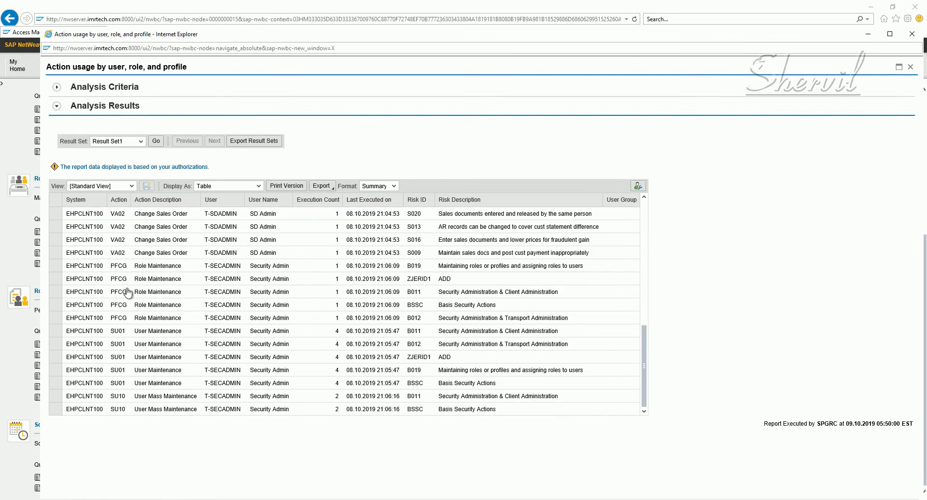
scroll(123, 302, "down", 1)
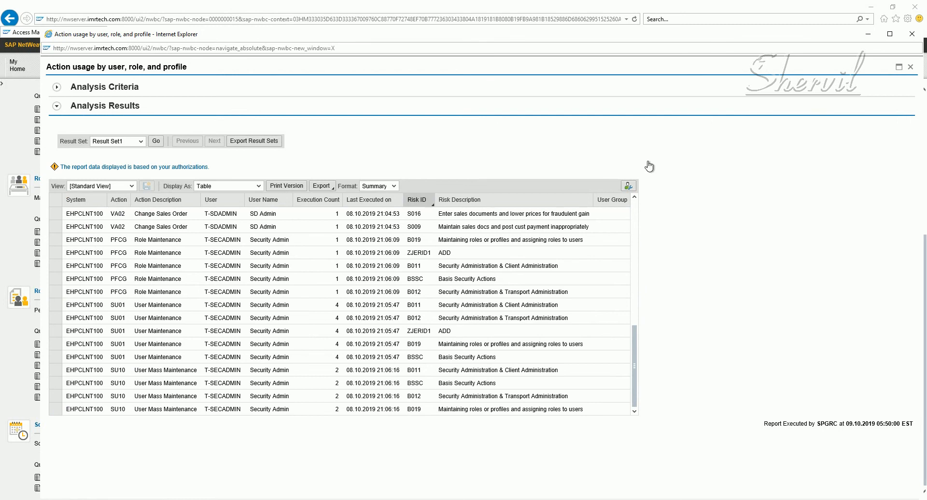
left_click(911, 70)
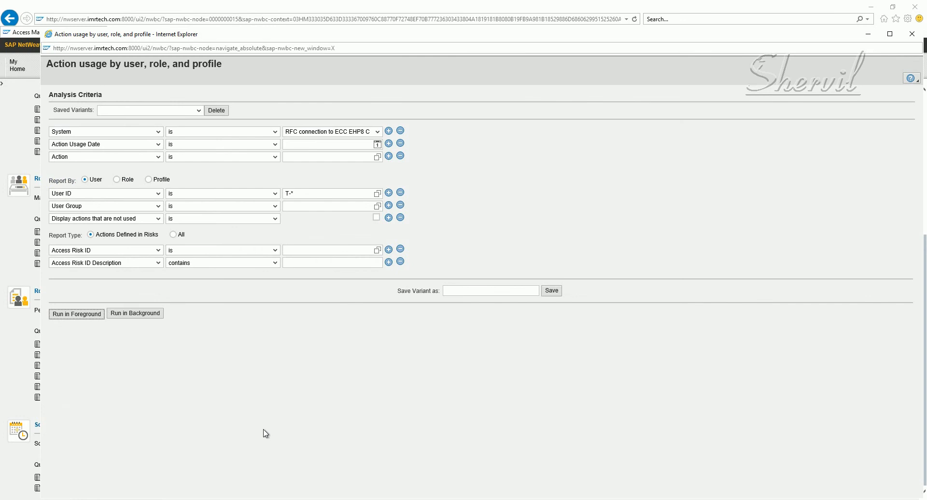
Step: Switch to SAP GUI to look at the Role Usage Synch entry under Synchronization Jobs, then close the browser's Action Usage report
mouse_move(77, 497)
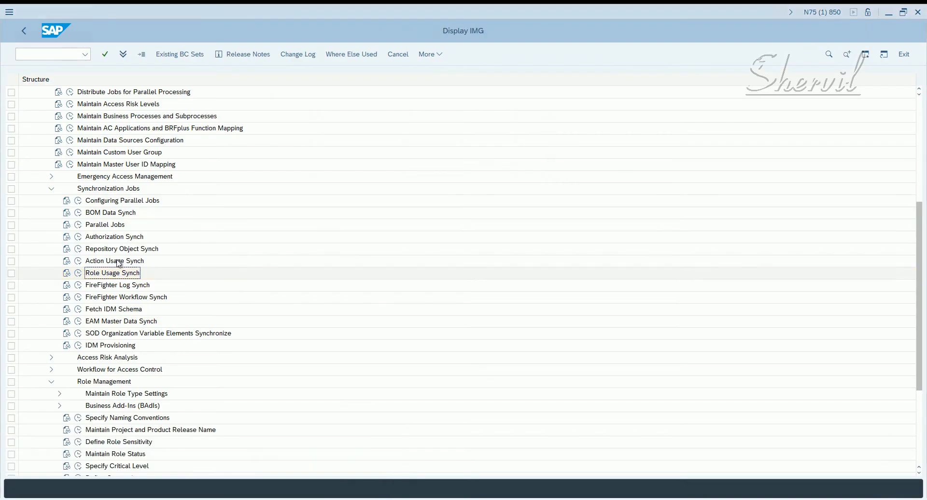
left_click(107, 271)
left_click(108, 270)
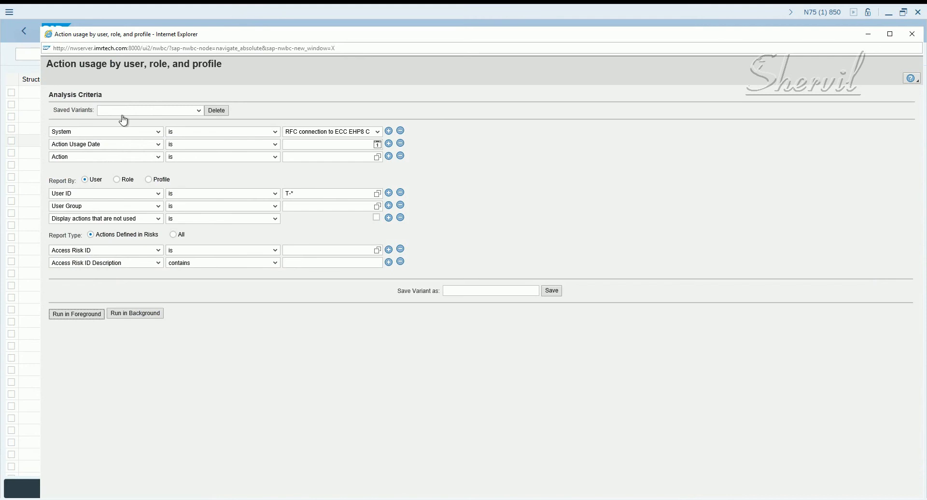
left_click(913, 34)
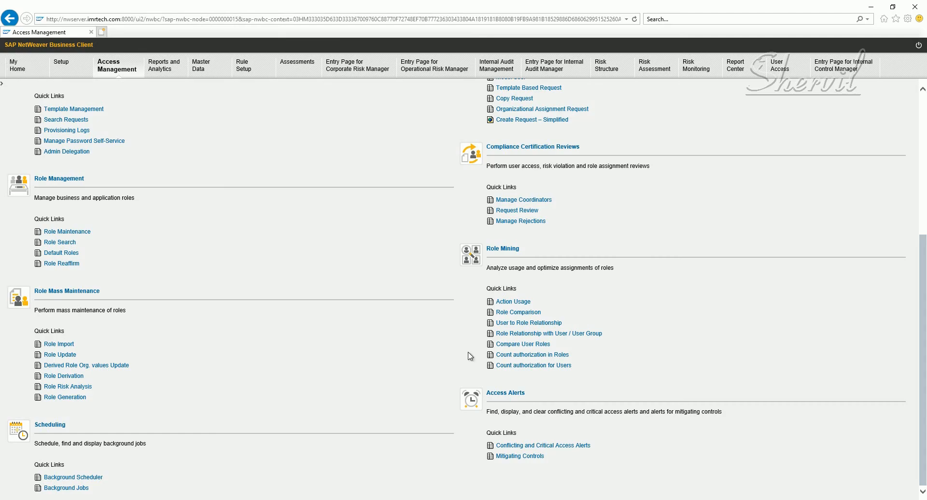
Step: Open Role Comparison under Role Mining and search the available roles for names matching X:*
left_click(521, 312)
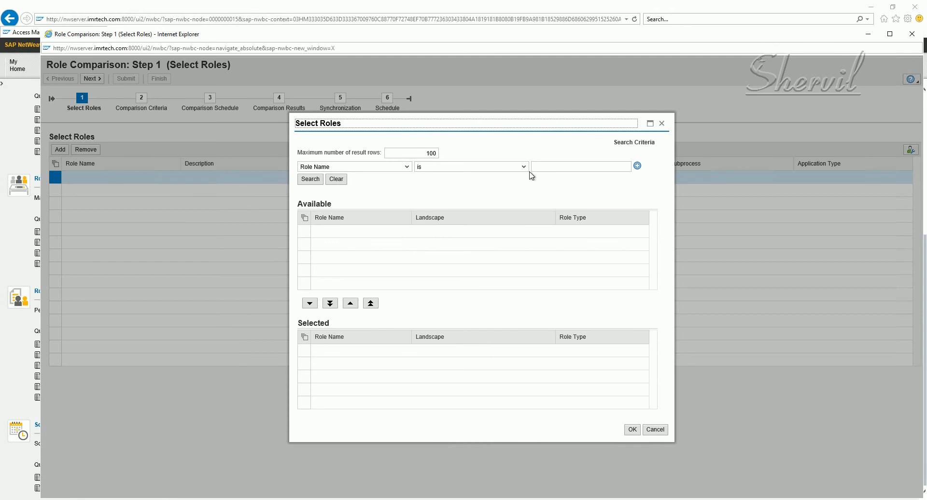
left_click(544, 167)
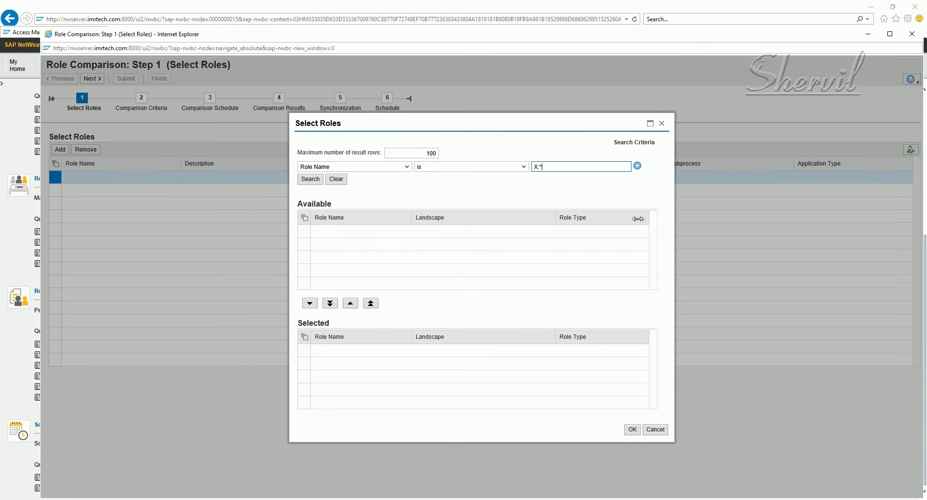
left_click(319, 179)
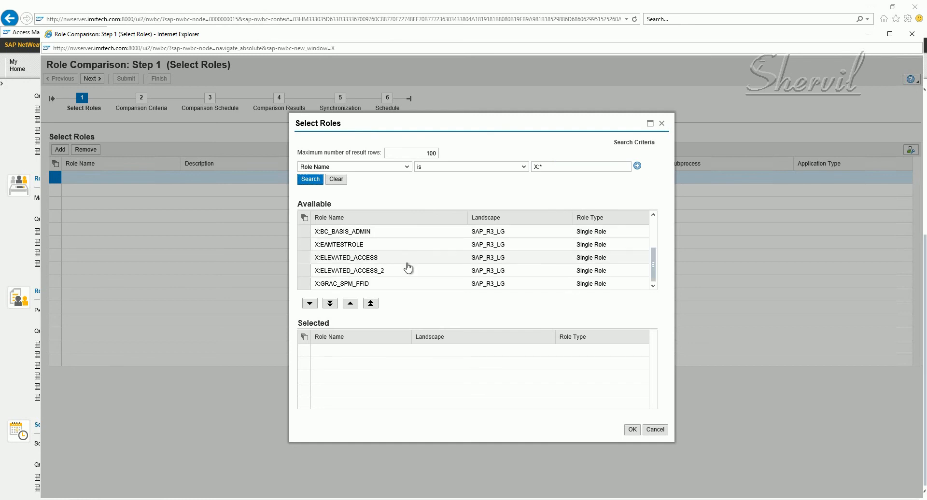
scroll(408, 264, "down", 2)
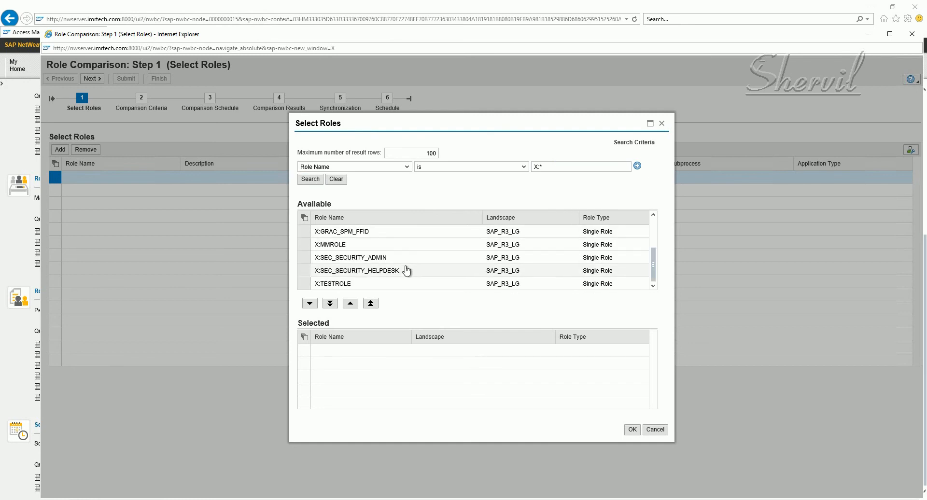
Step: Add the roles X:SEC_SECURITY_ADMIN and X:SEC_SECURITY_HELPDESK to the role comparison
left_click(307, 258)
left_click(310, 304)
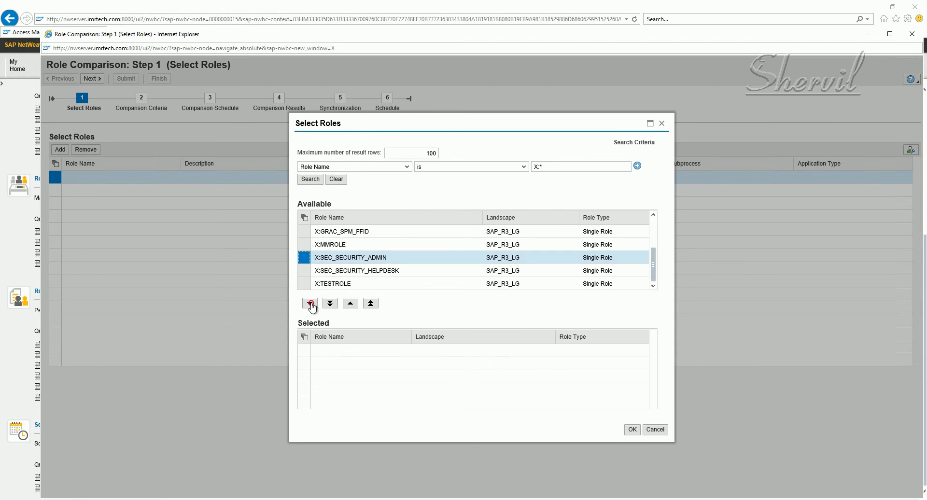
left_click(309, 272)
left_click(309, 305)
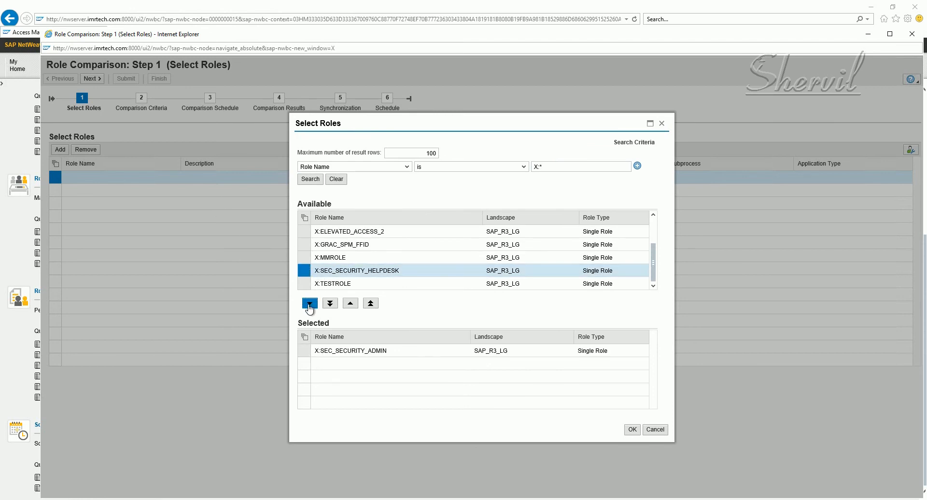
left_click(632, 429)
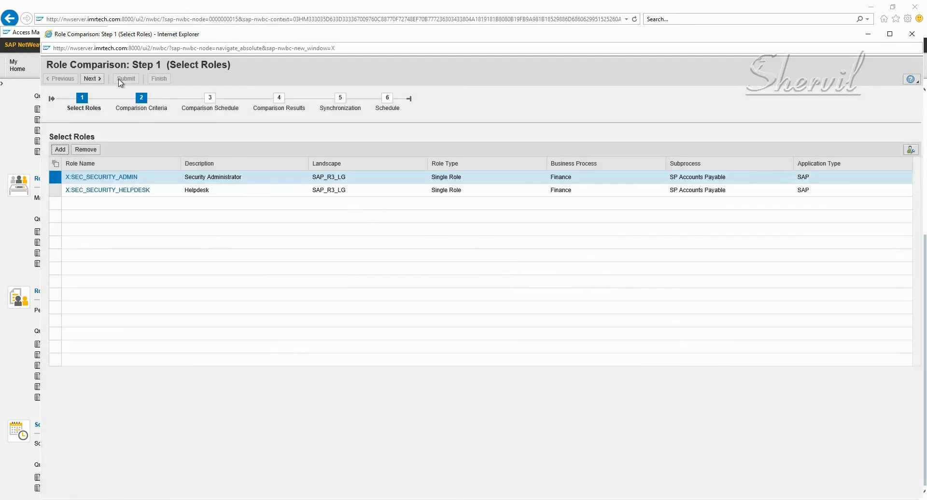
Step: Continue to the comparison criteria and set the type to Compare roles in Access Control
left_click(92, 81)
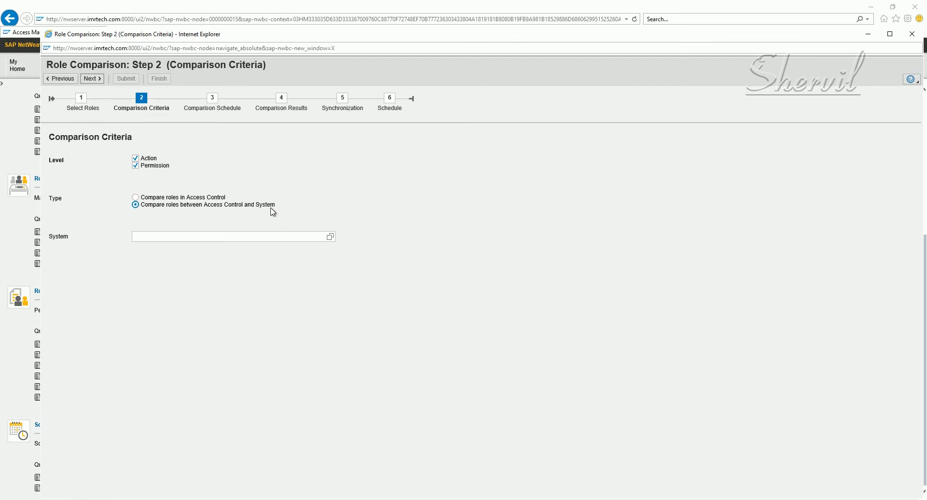
left_click(173, 199)
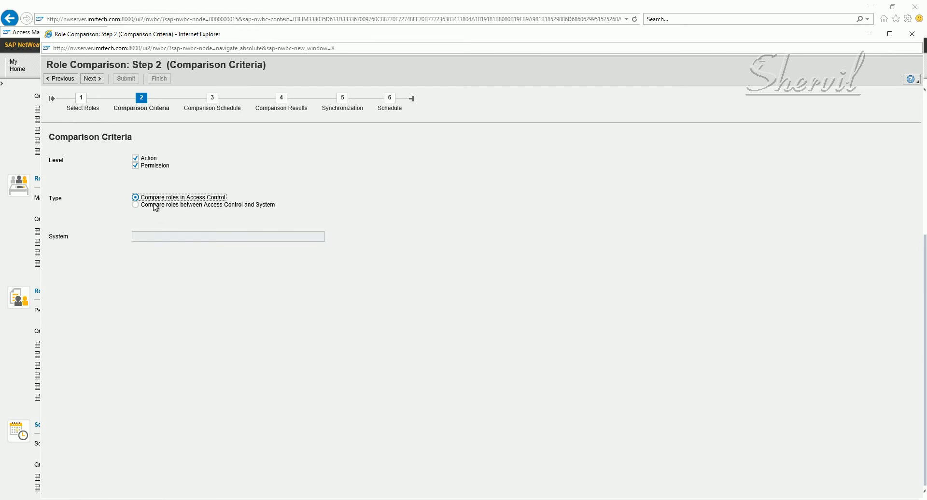
left_click(156, 206)
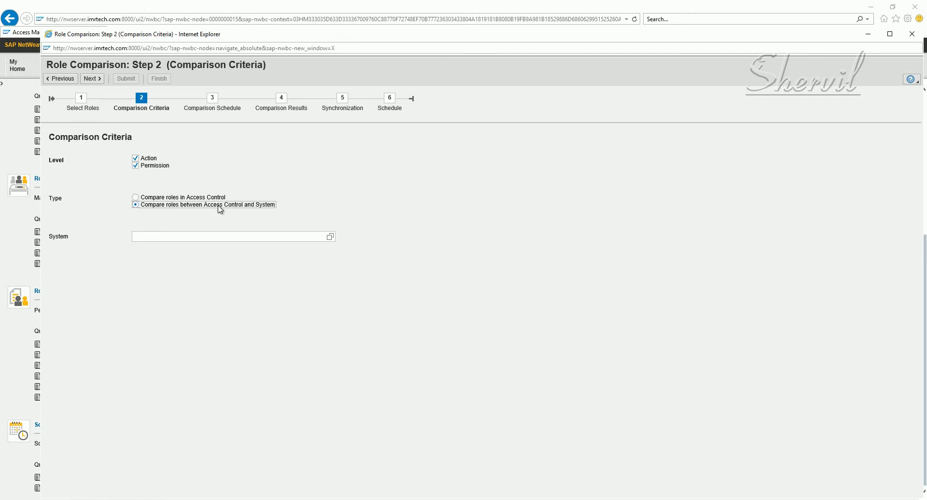
left_click(233, 238)
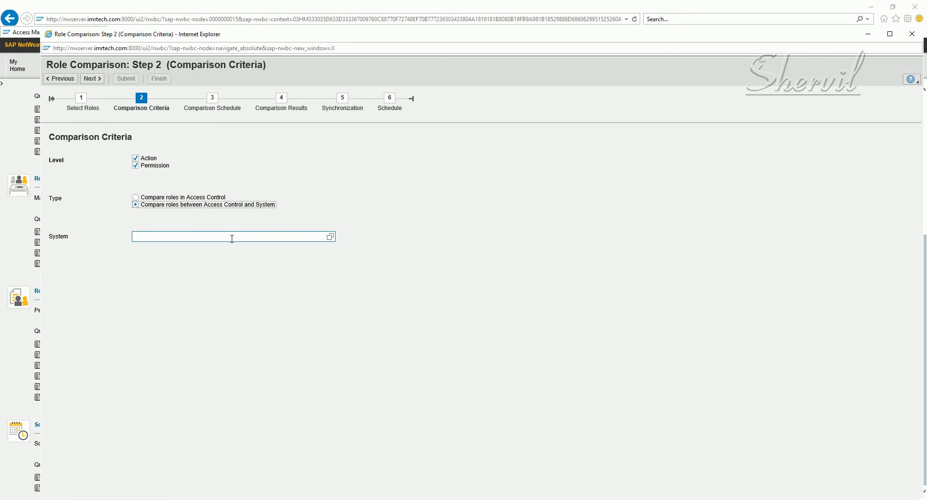
left_click(154, 198)
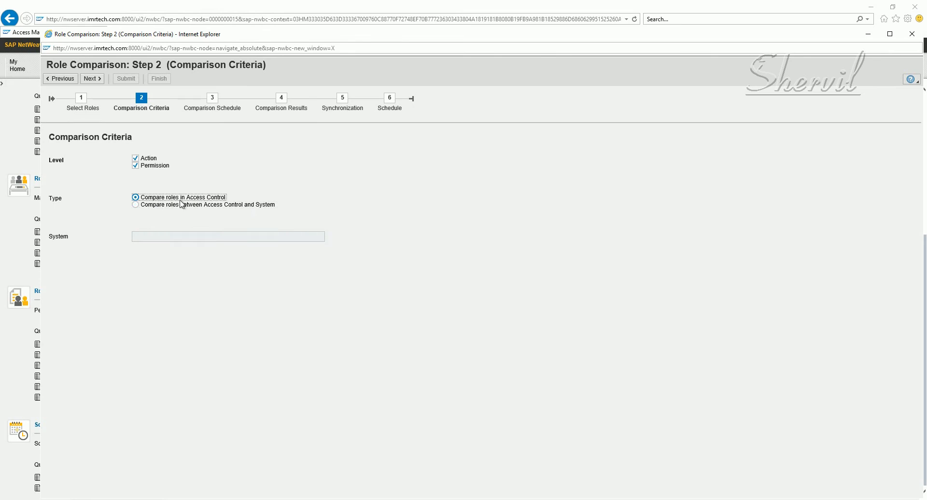
Step: Continue to the comparison schedule, choose Foreground and run the comparison through to its results
left_click(96, 79)
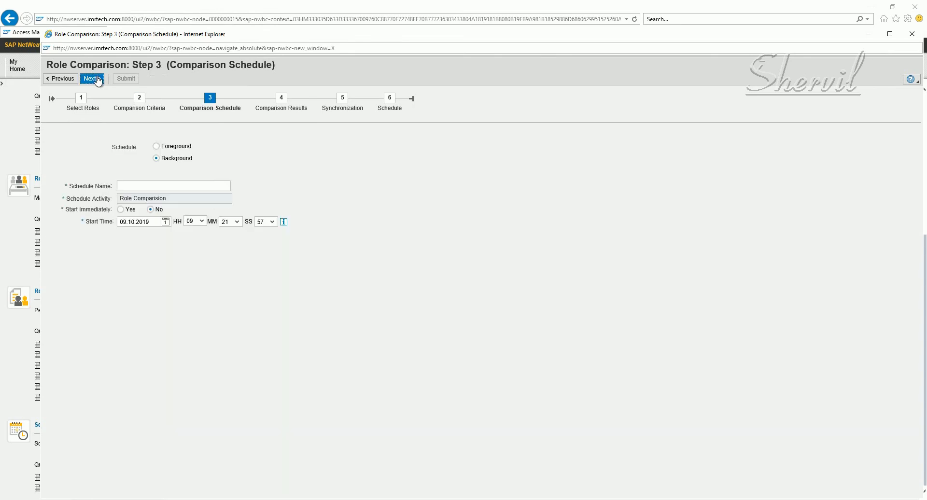
left_click(157, 146)
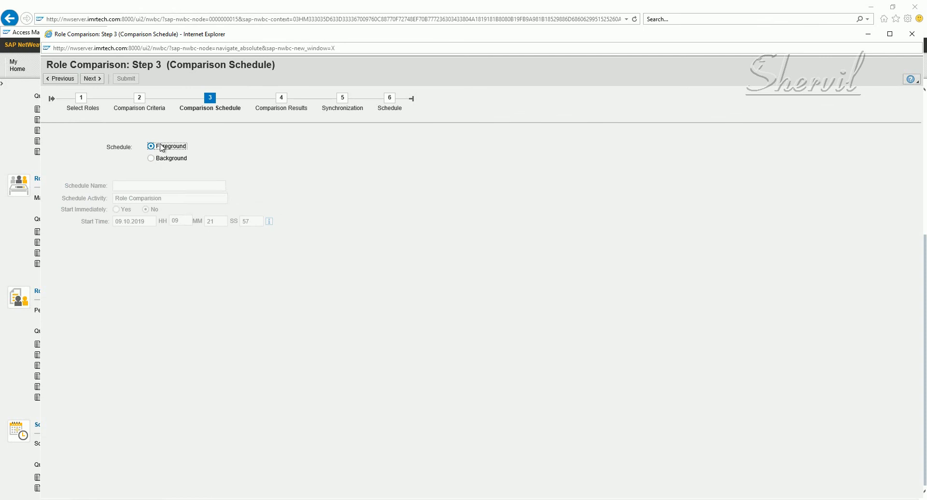
left_click(98, 82)
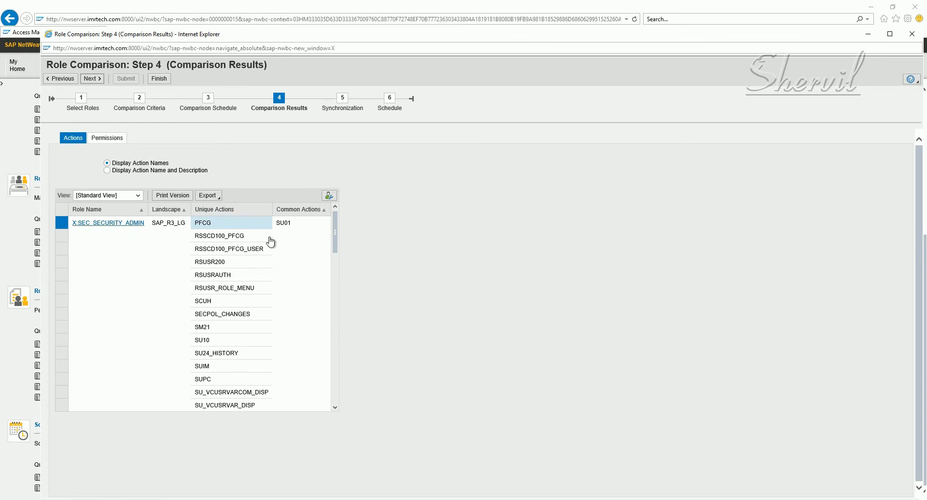
Step: Examine the unique and common actions of the two compared roles, and display the action names with their descriptions
left_click(297, 224)
scroll(239, 270, "down", 3)
scroll(237, 290, "down", 3)
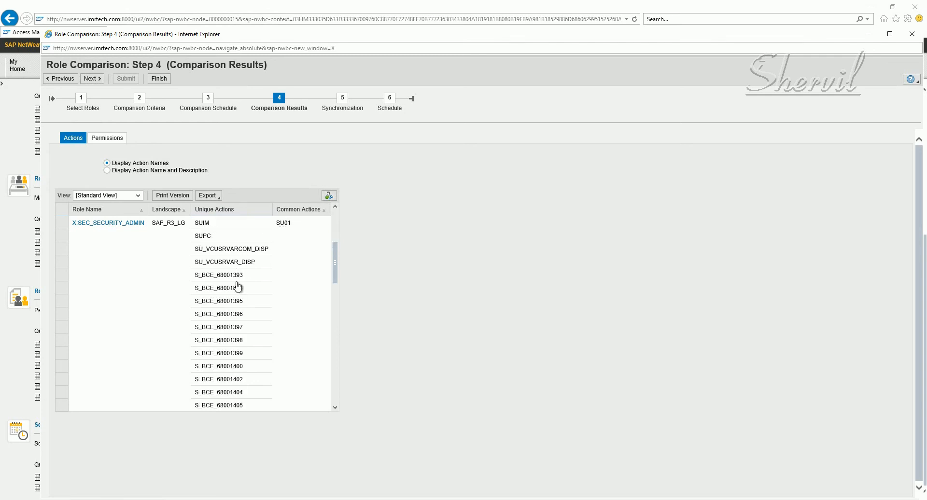
scroll(229, 292, "down", 8)
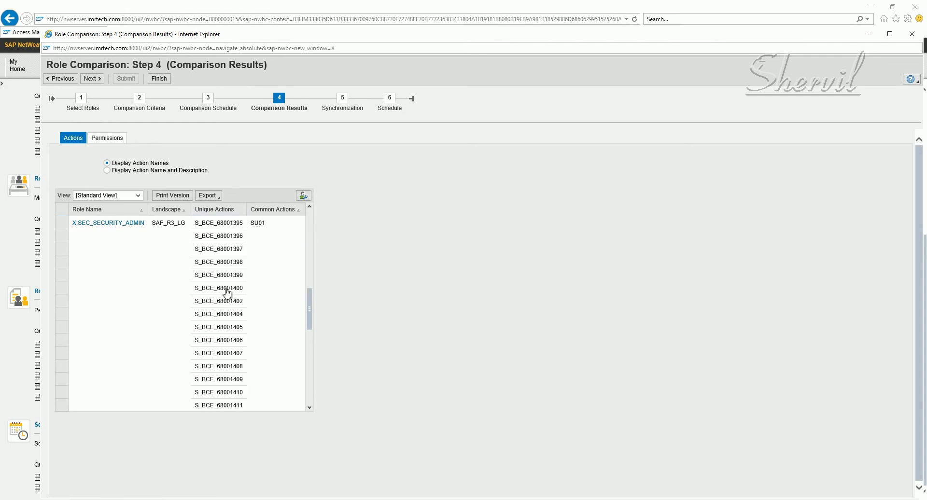
scroll(227, 297, "down", 5)
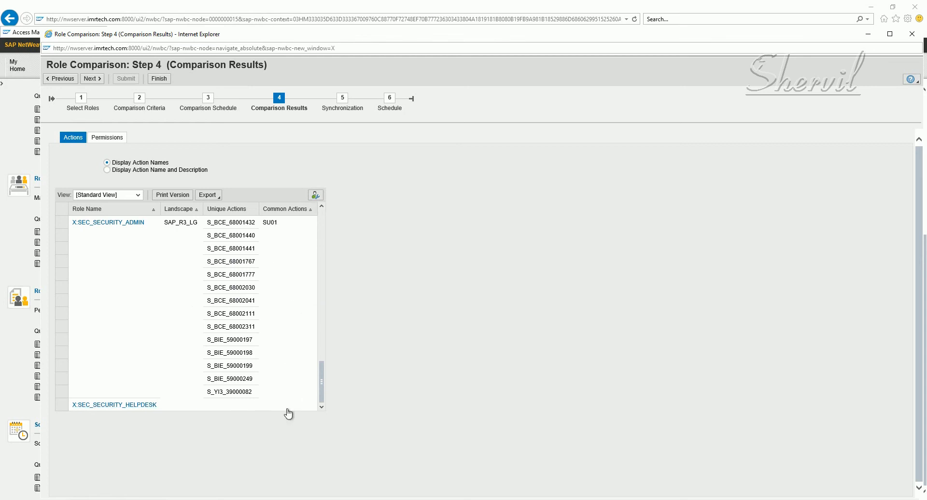
left_click_drag(325, 364, 328, 285)
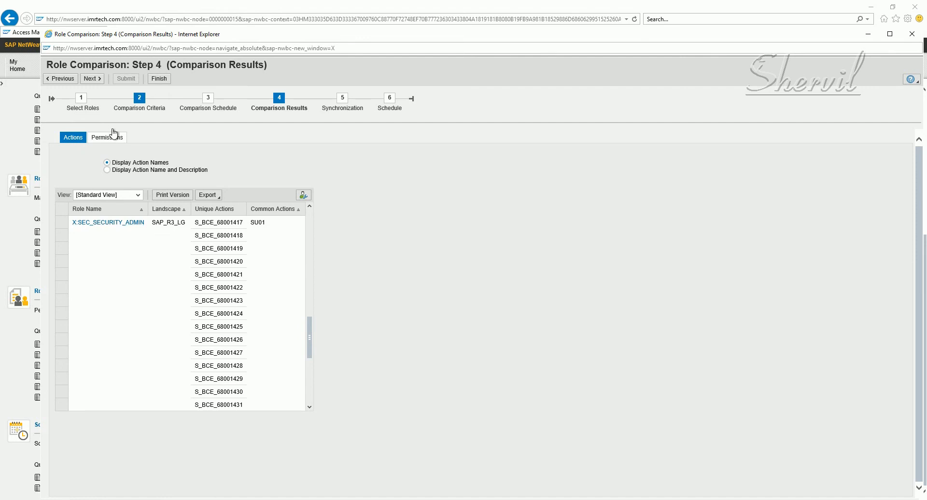
left_click(156, 170)
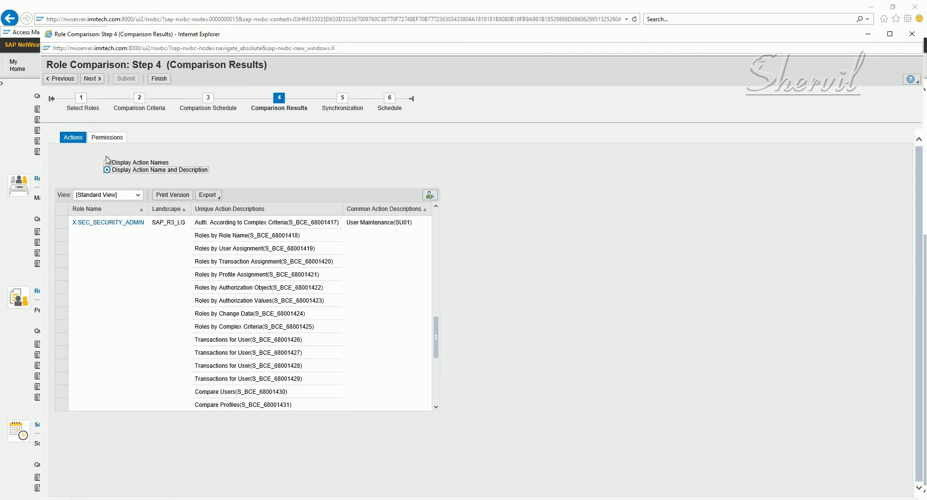
Step: Examine the unique and common permissions of both roles, by name and with the permission name and description displayed
left_click(103, 139)
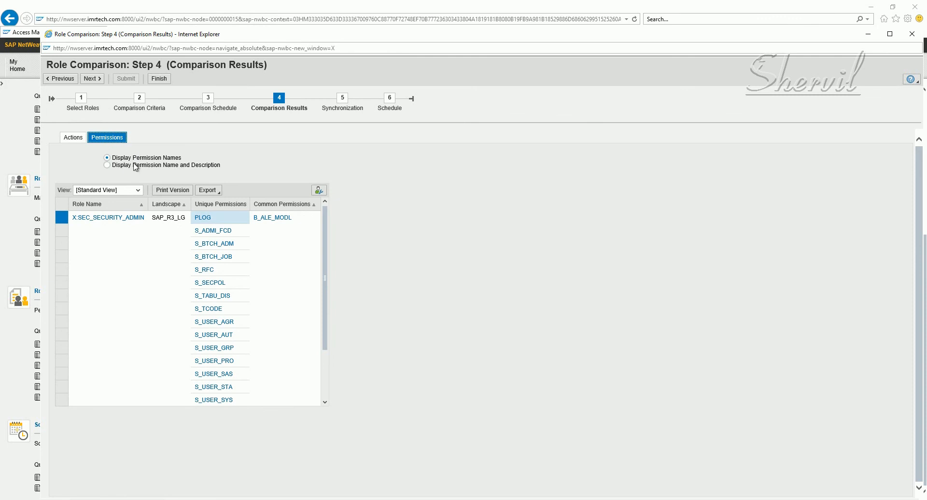
scroll(250, 291, "down", 3)
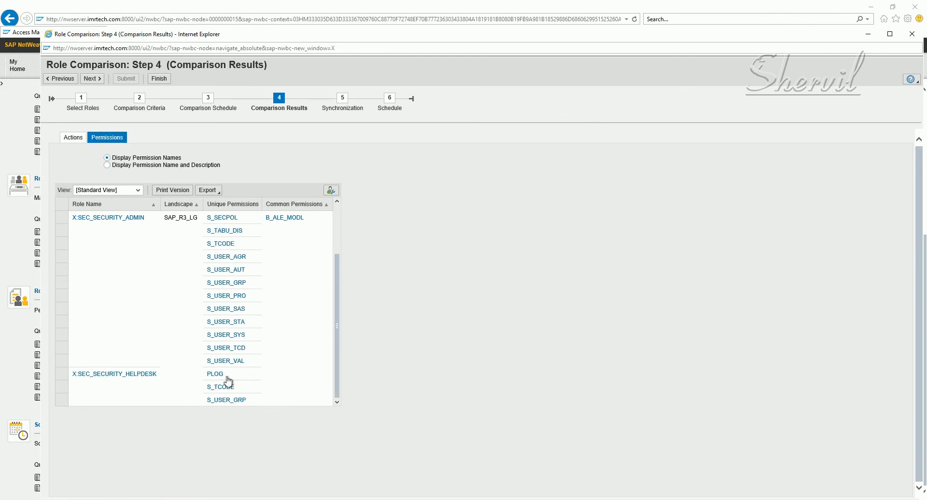
scroll(312, 273, "up", 3)
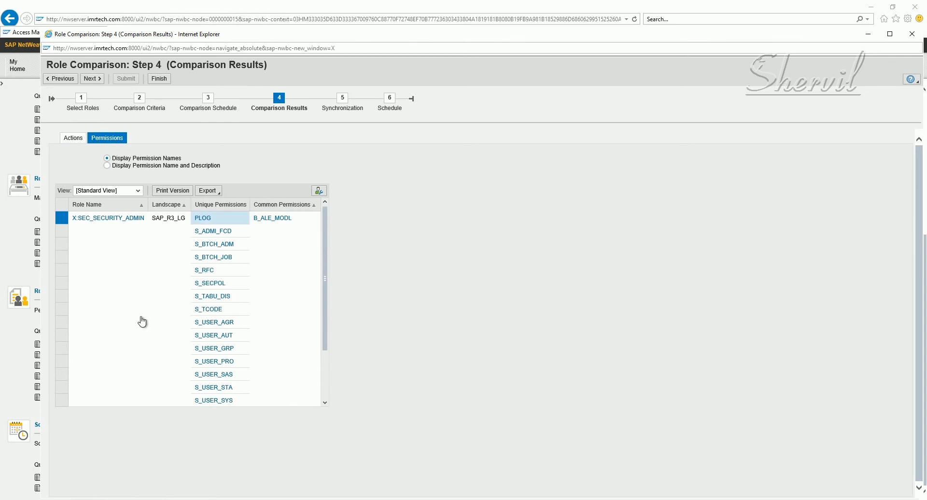
scroll(140, 325, "down", 2)
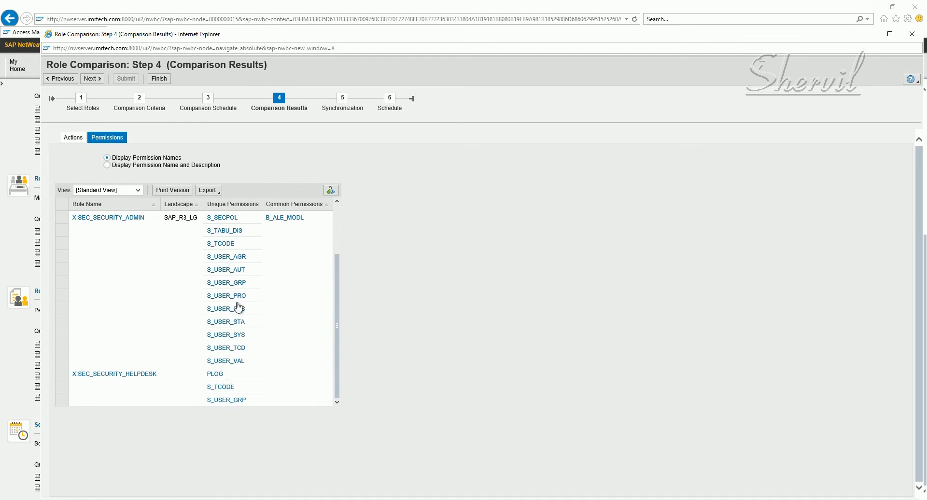
scroll(232, 269, "up", 3)
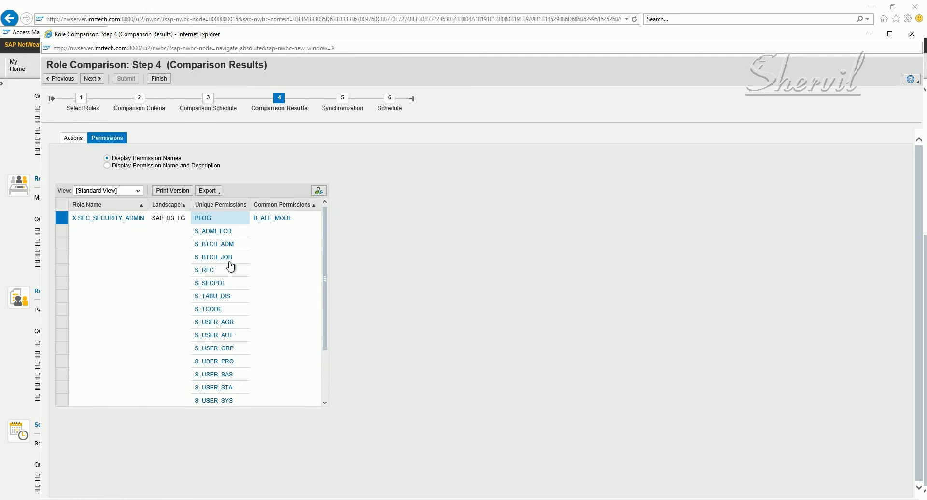
left_click(143, 167)
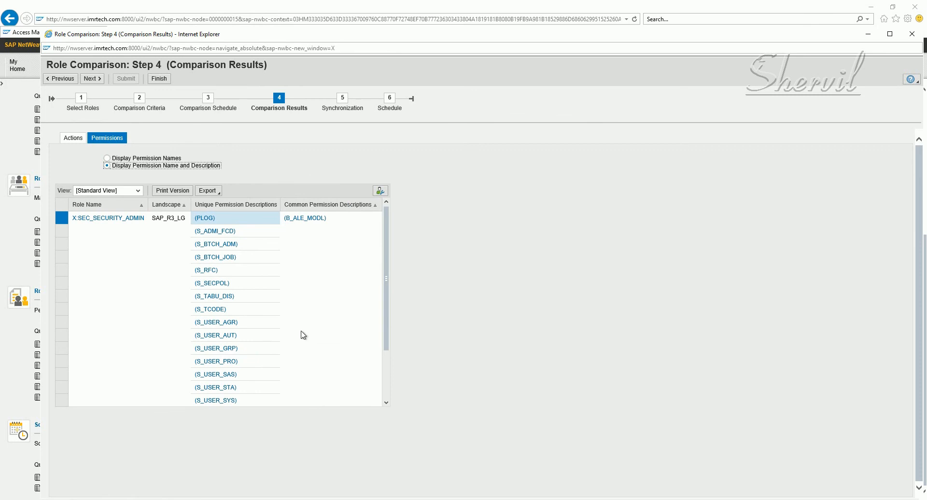
scroll(303, 335, "down", 3)
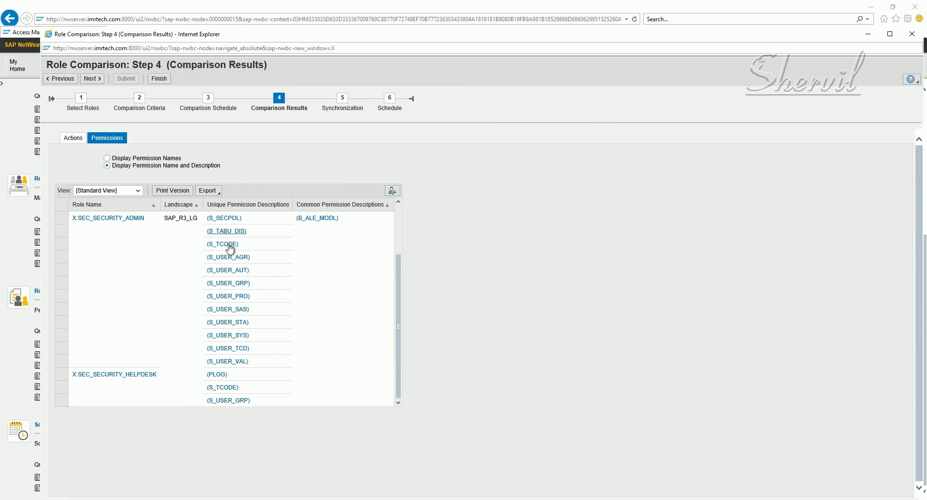
scroll(305, 263, "up", 1)
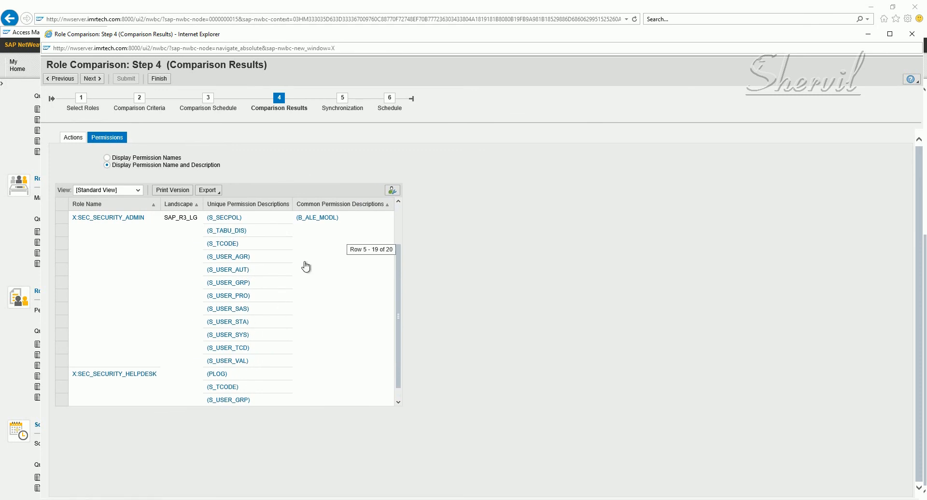
Step: Review the unique and common permissions of the compared roles from the first entry, and display permission names only
scroll(306, 267, "up", 4)
left_click(246, 228)
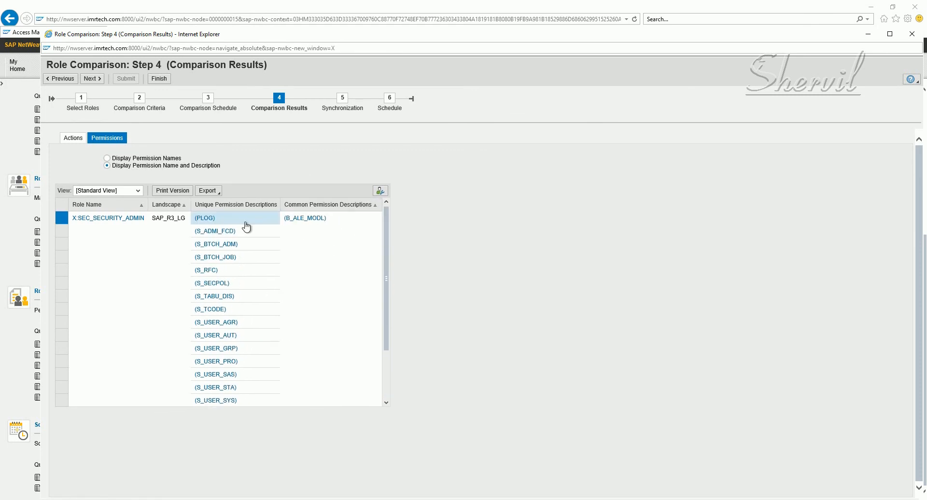
left_click(134, 159)
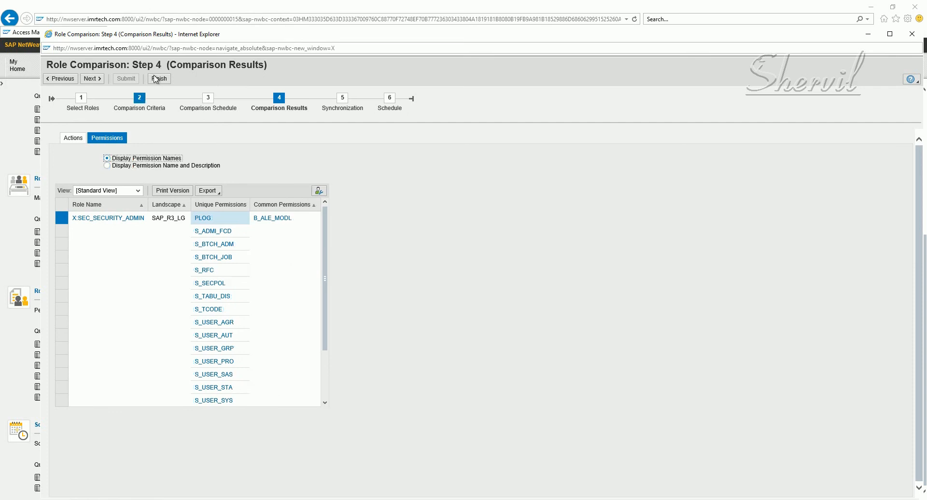
Step: Try to continue through the Synchronization step to Schedule, and return to the comparison results
left_click(88, 80)
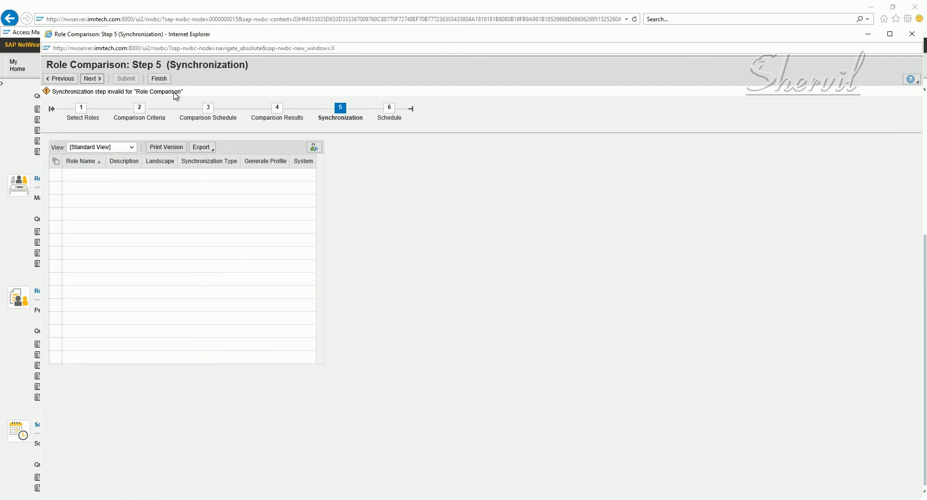
left_click(99, 81)
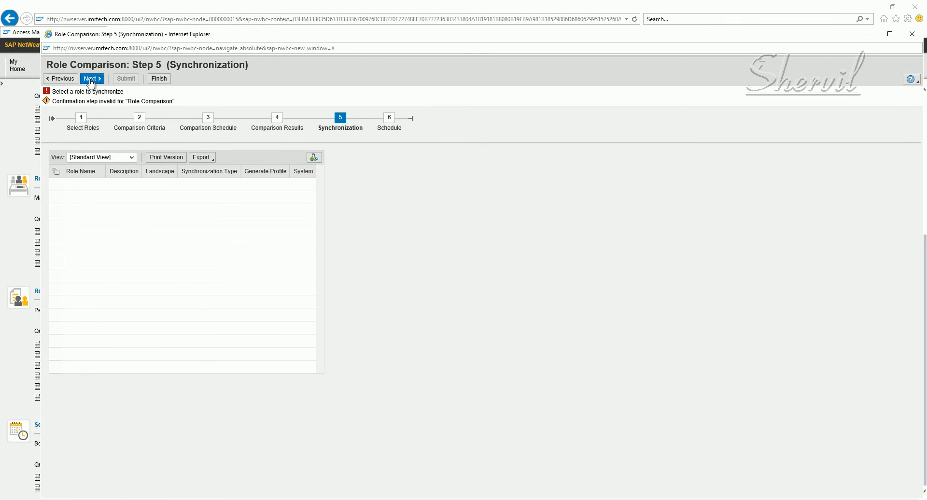
left_click(69, 80)
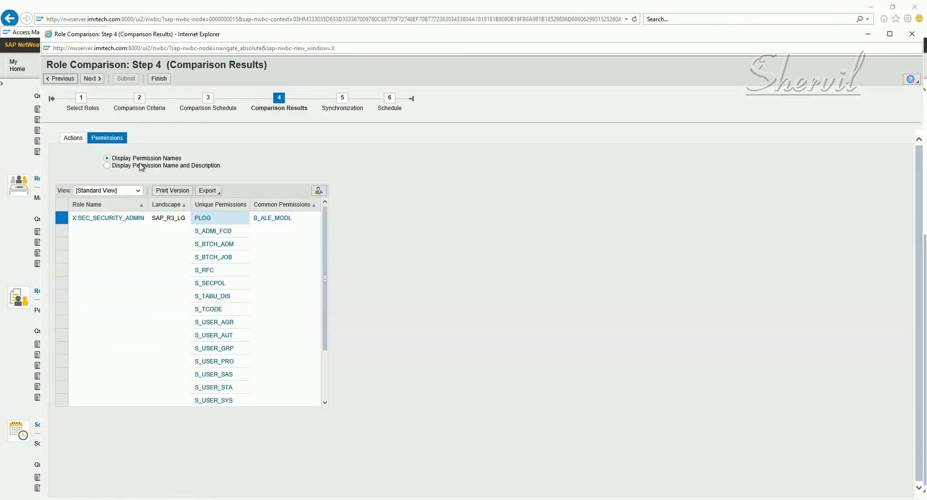
Step: Show the actions in the comparison results, continue to Synchronization and finish the role comparison
left_click(76, 140)
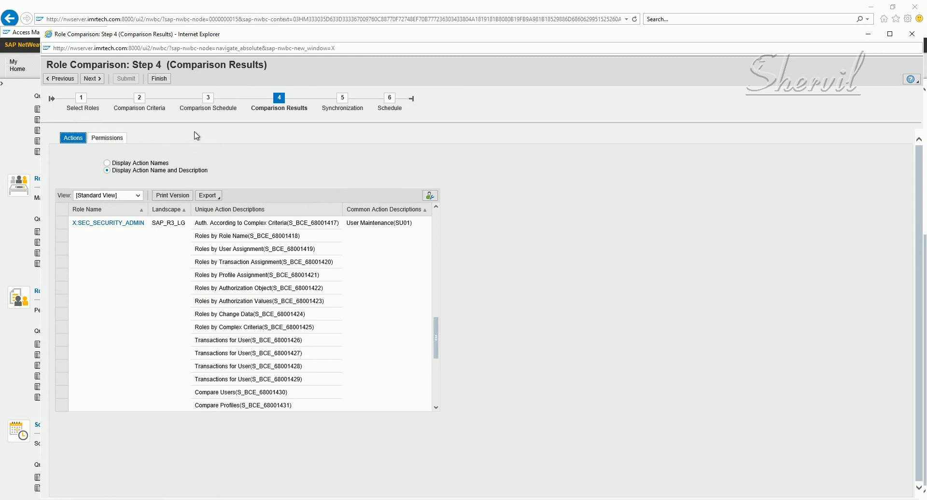
left_click(93, 80)
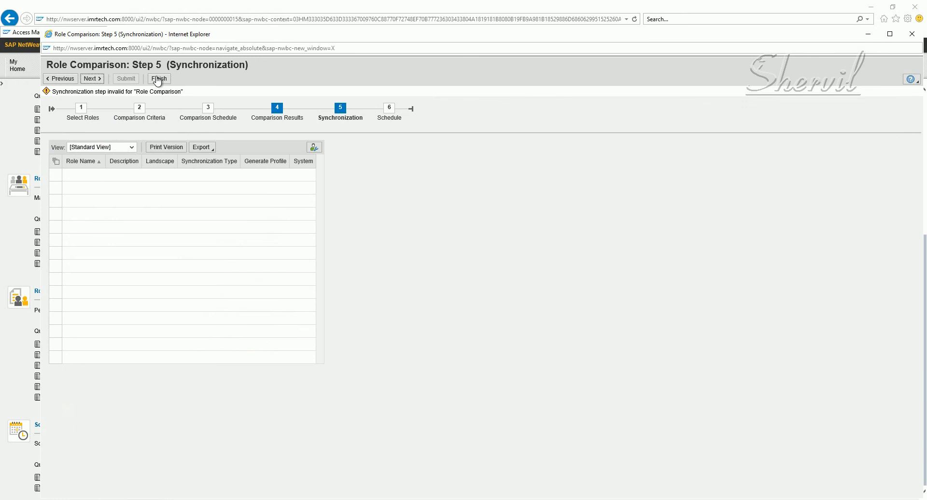
left_click(157, 79)
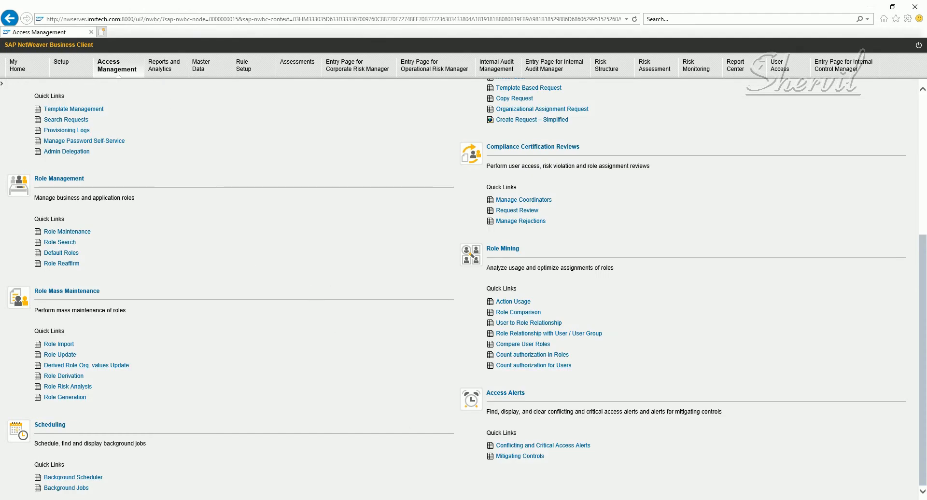
Step: Switch to the Notepad notes and copy the role name X:SEC_SECURITY_ADMIN
mouse_move(311, 491)
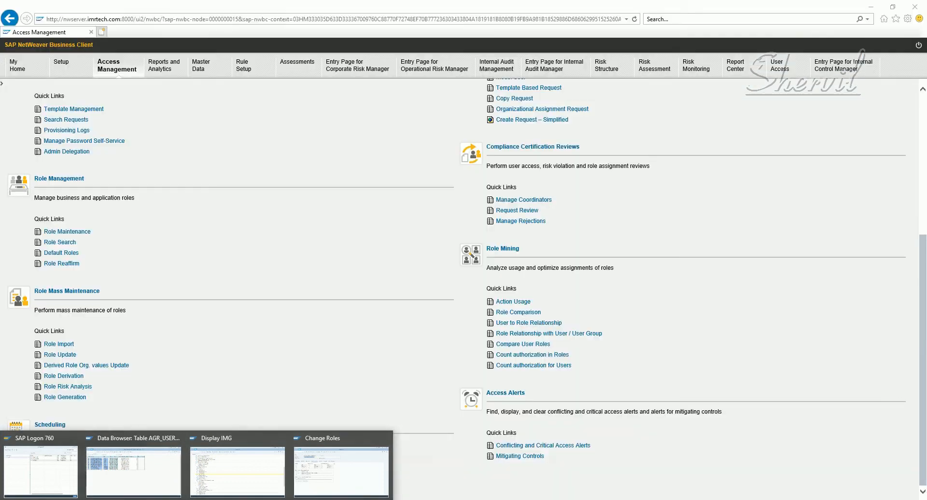
left_click(184, 499)
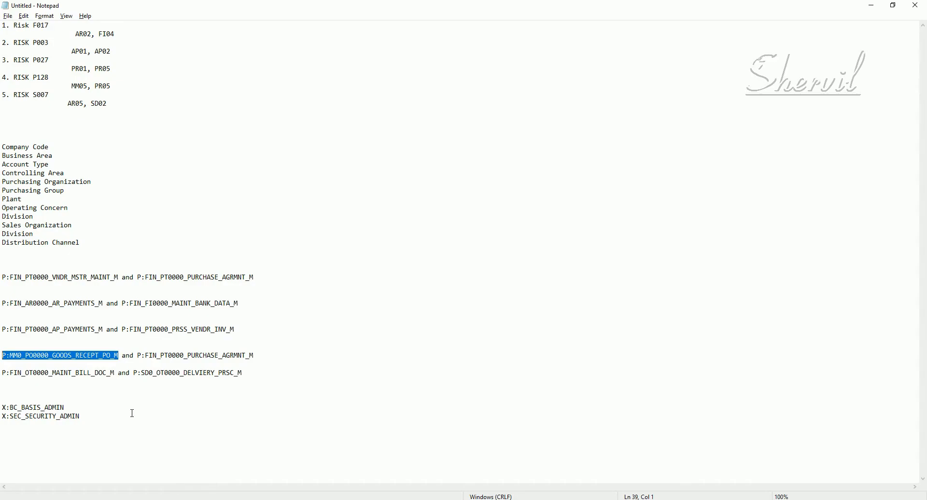
left_click_drag(80, 416, 2, 418)
key("ctrl+c")
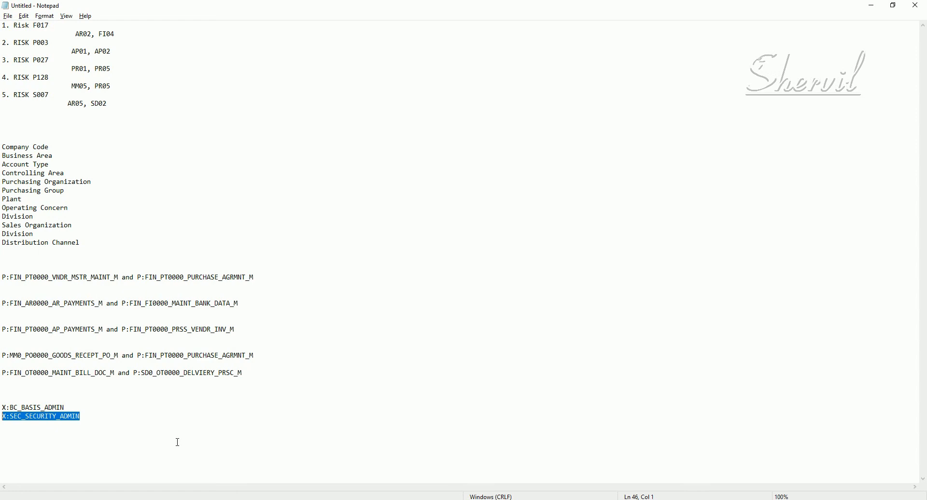
Step: Switch to SAP GUI for system EHP, leave the open role and open X:SEC_SECURITY_ADMIN for changing in Role Maintenance
key("alt+Tab")
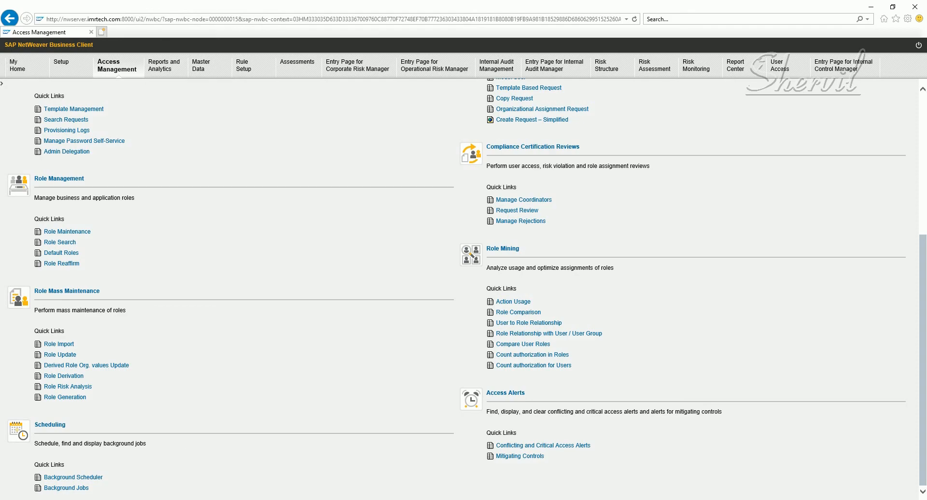
key("alt+Tab")
key("alt+Tab")
key("alt+Tab")
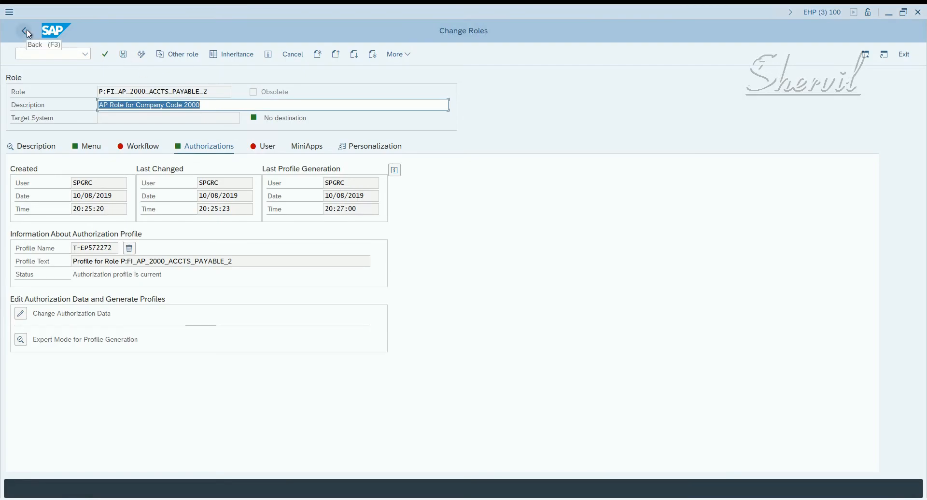
left_click(26, 32)
key("ctrl+v")
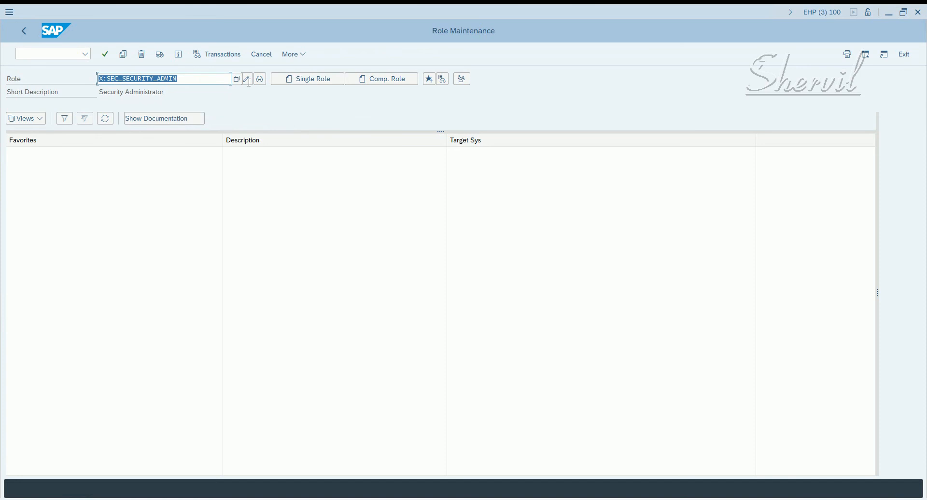
left_click(247, 80)
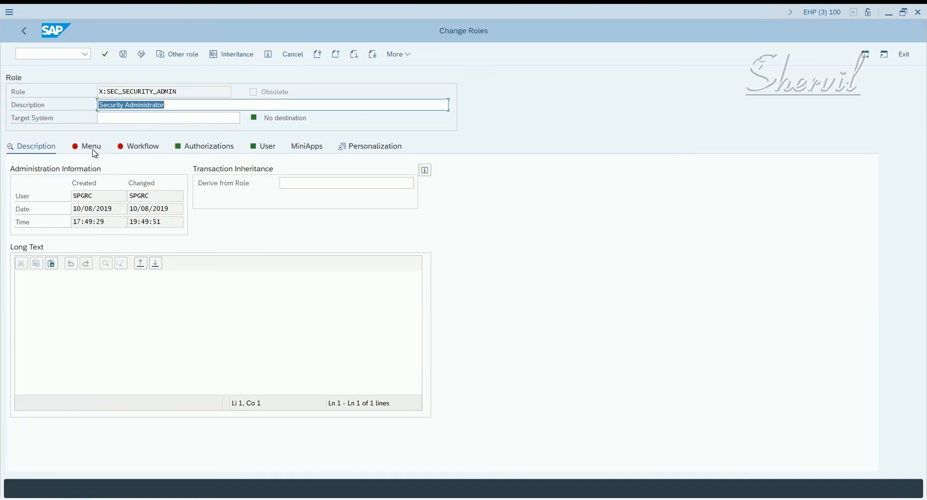
Step: Check the role's menu and authorizations, and add transaction PO13 to the role menu
left_click(93, 151)
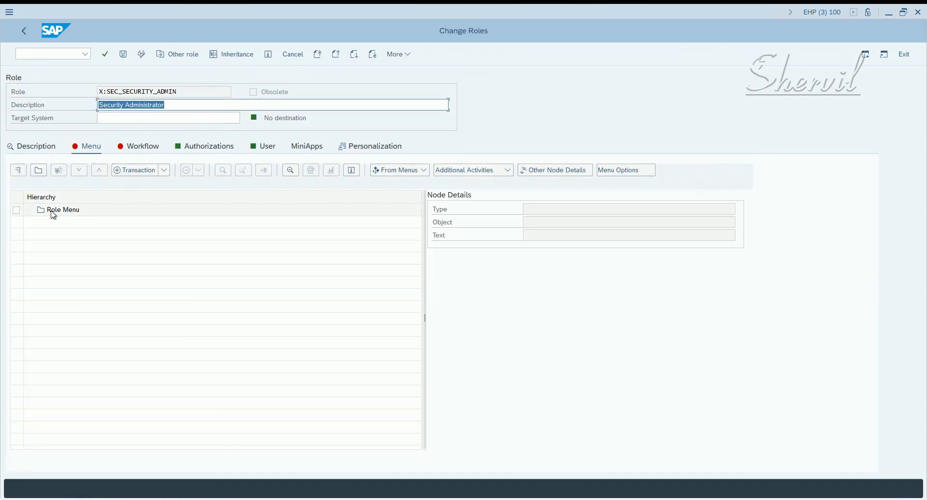
left_click(39, 211)
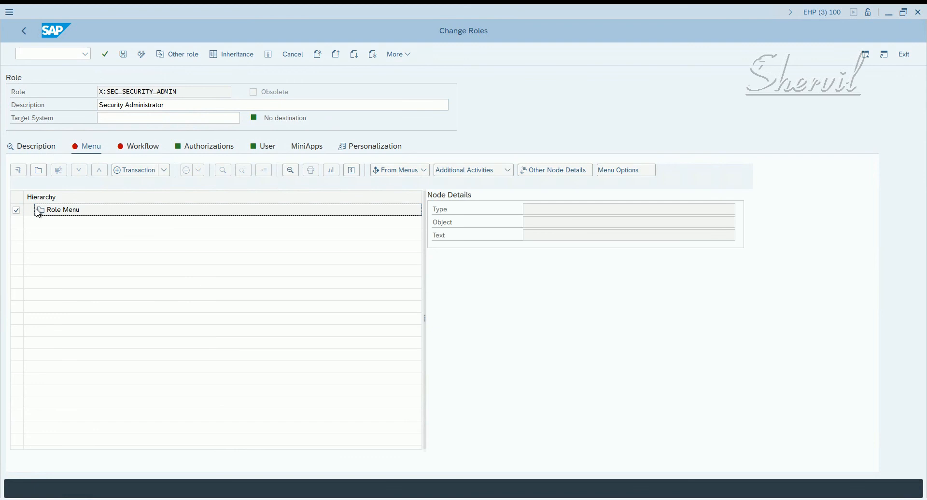
left_click(187, 151)
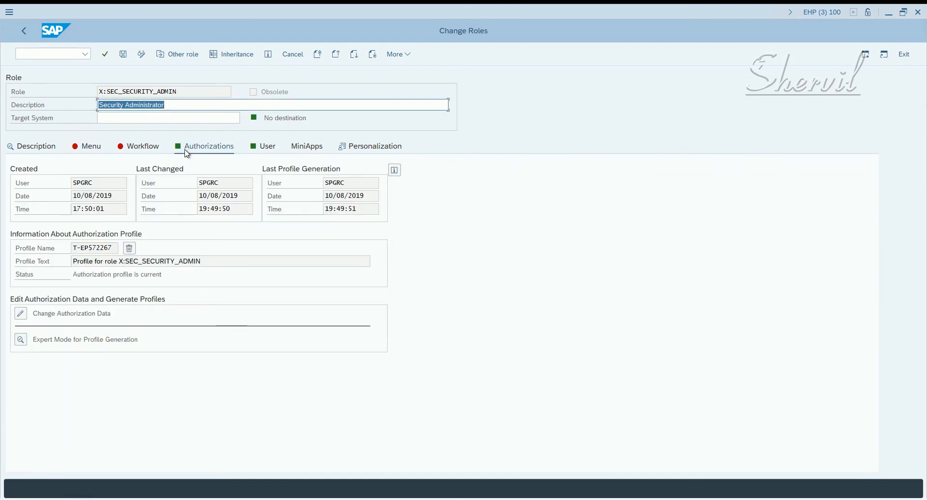
left_click(91, 148)
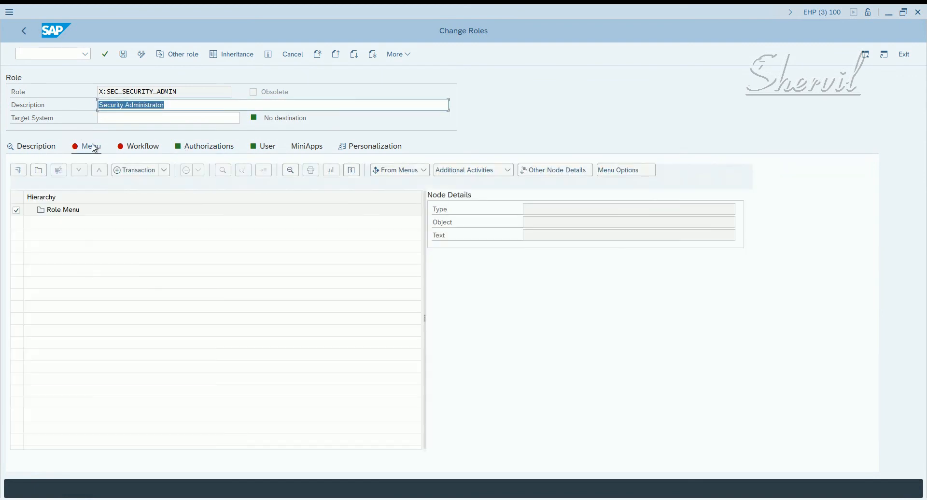
left_click(148, 172)
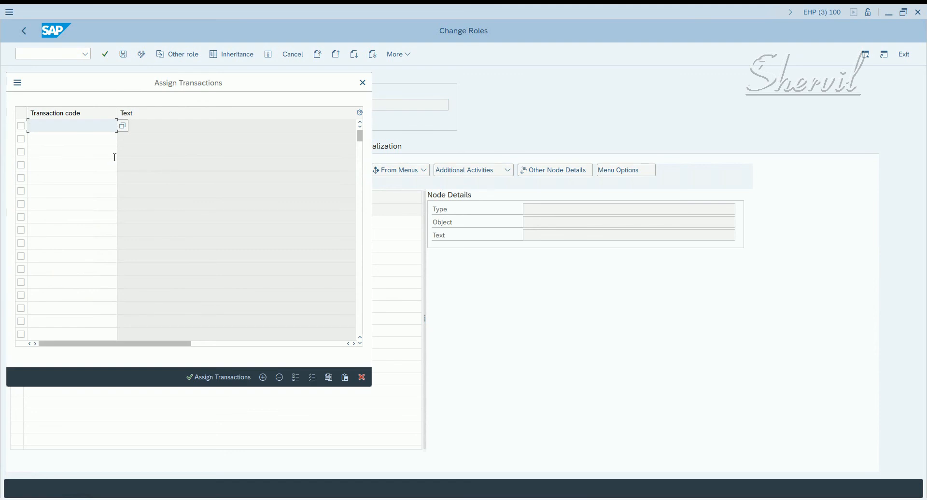
type("PO13")
key("Return")
left_click(200, 378)
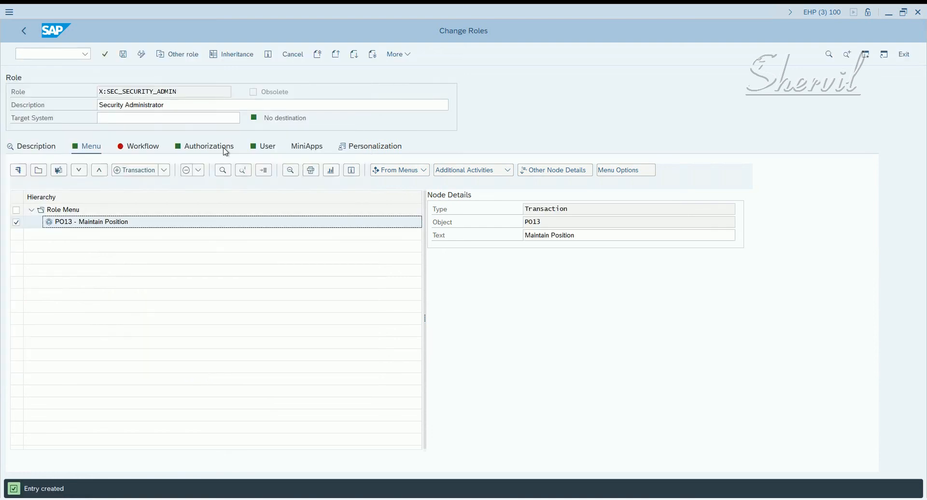
Step: Save the role and open its authorization data, expanding Cross-application Authorization Objects and Human Resources
left_click(225, 151)
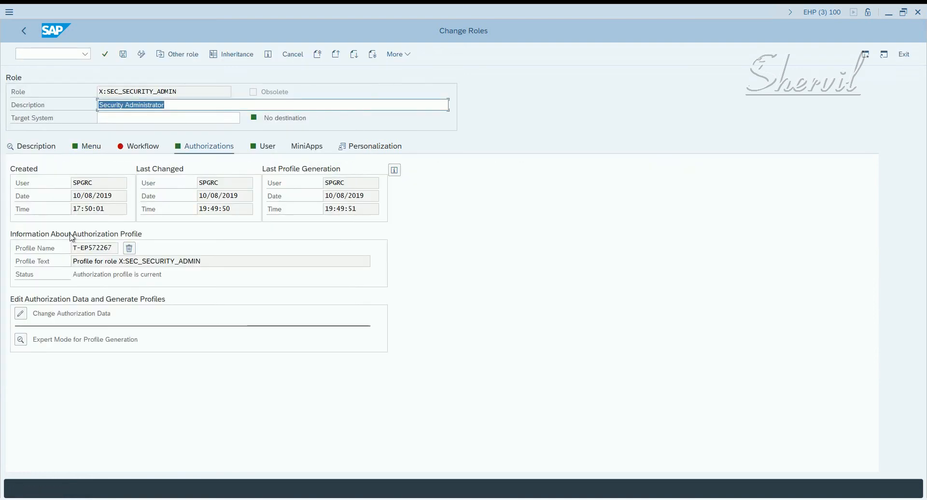
left_click(123, 55)
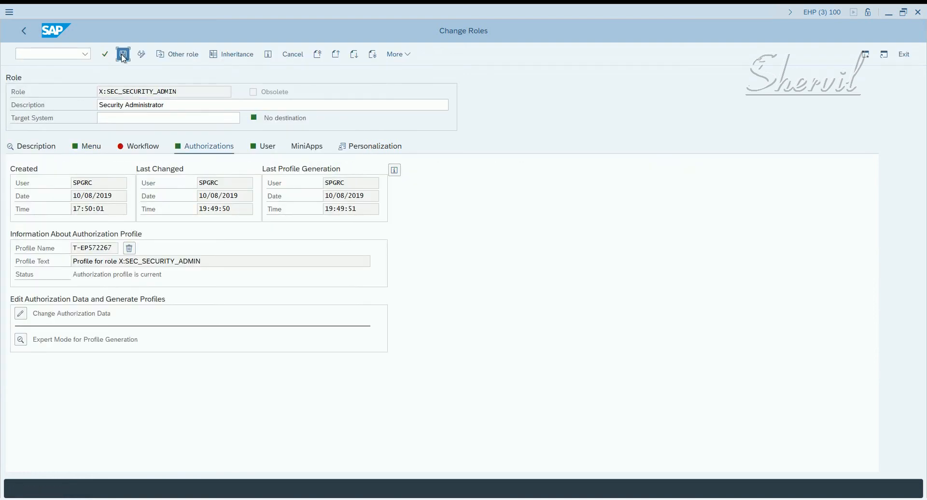
left_click(20, 314)
left_click(29, 108)
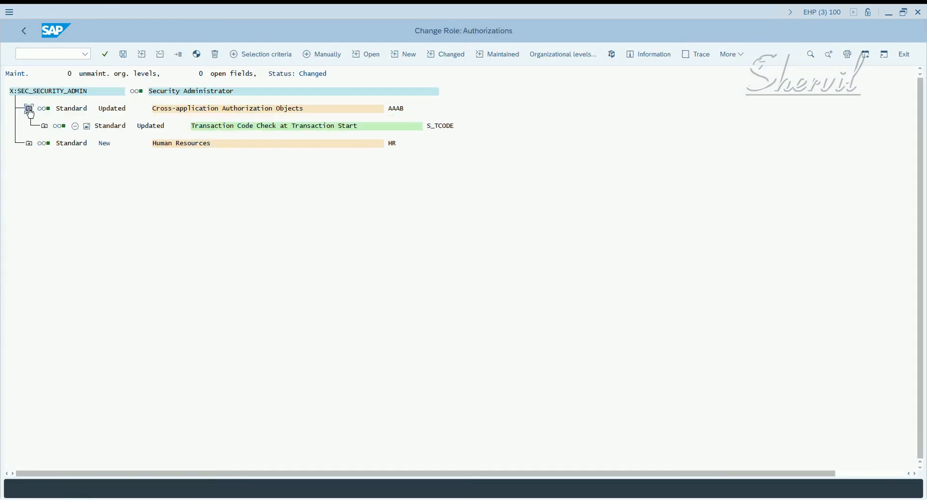
left_click(29, 144)
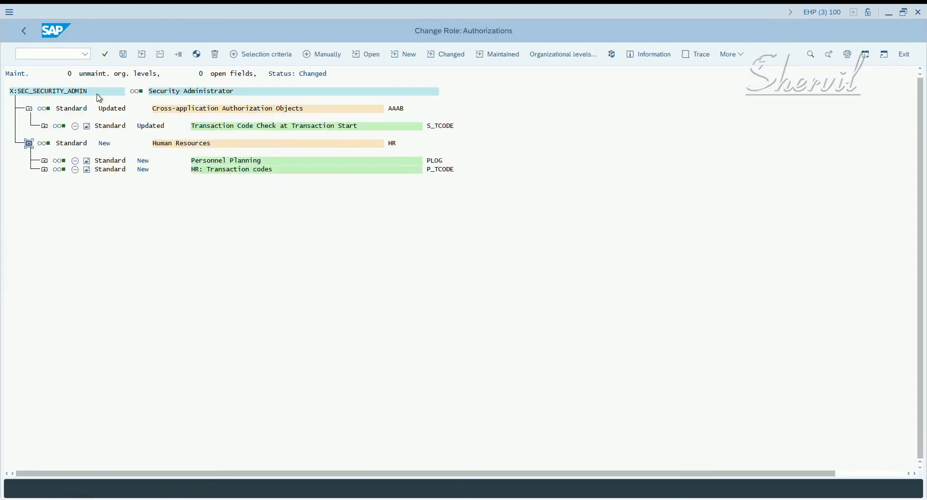
Step: Save the role's authorizations, generate the profile and leave Role Maintenance
left_click(123, 56)
left_click(200, 54)
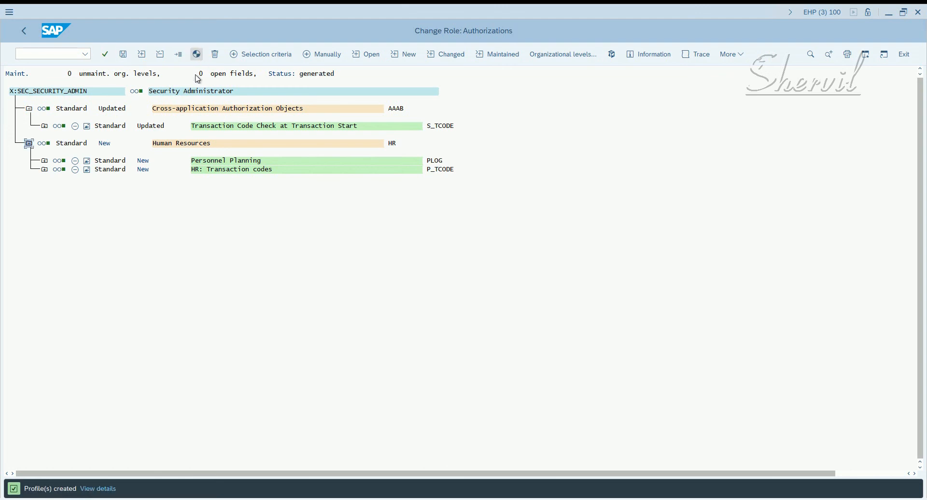
left_click(24, 31)
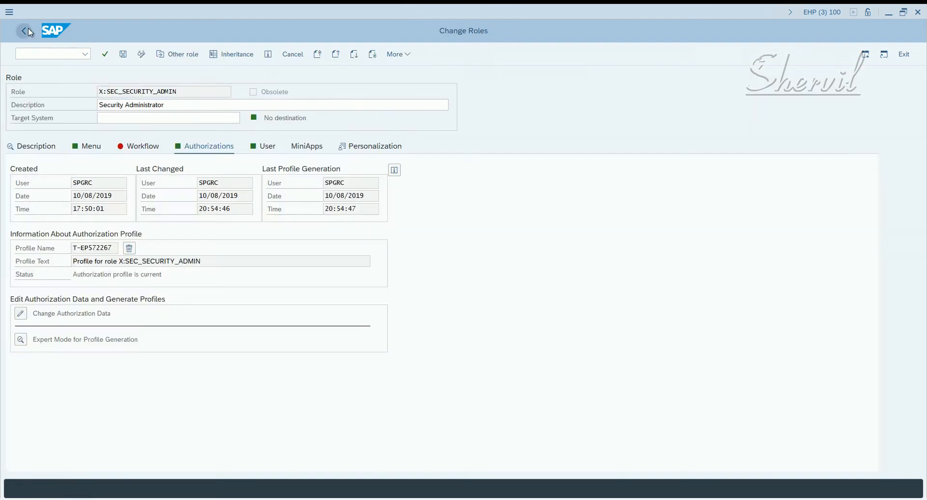
left_click(24, 31)
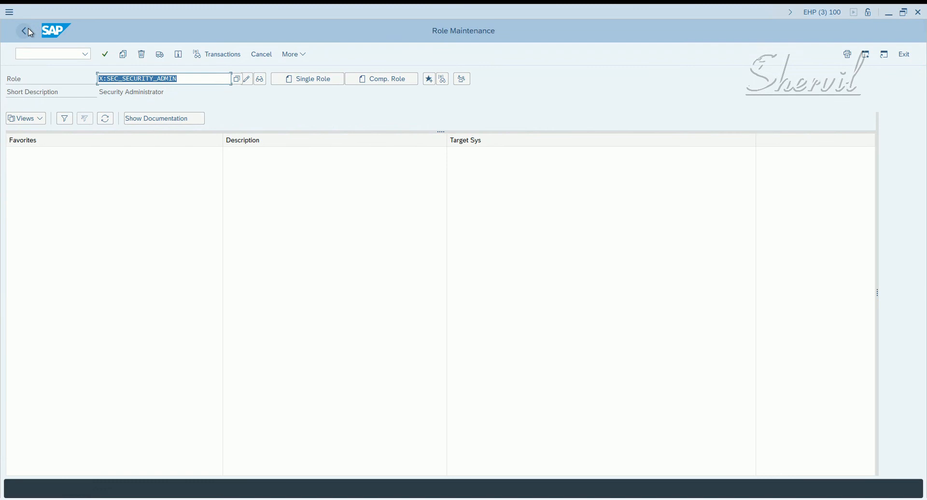
left_click(25, 31)
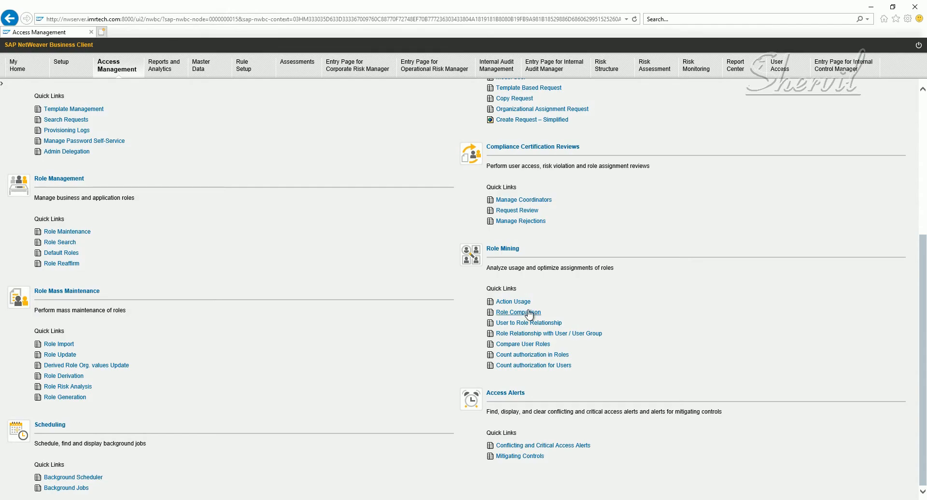
Step: Start a new Role Comparison in SAP NetWeaver Business Client and add the role X:SEC_SECURITY_ADMIN to its selected roles
left_click(534, 313)
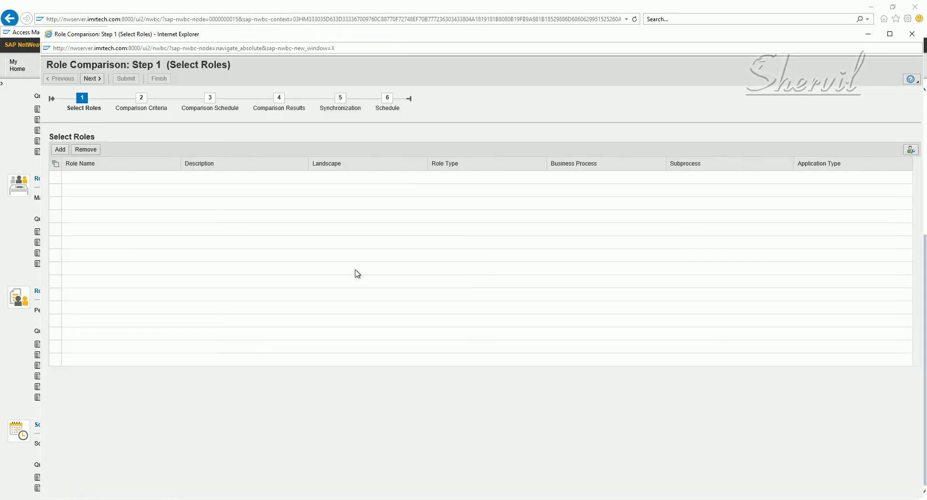
left_click(102, 82)
left_click(52, 164)
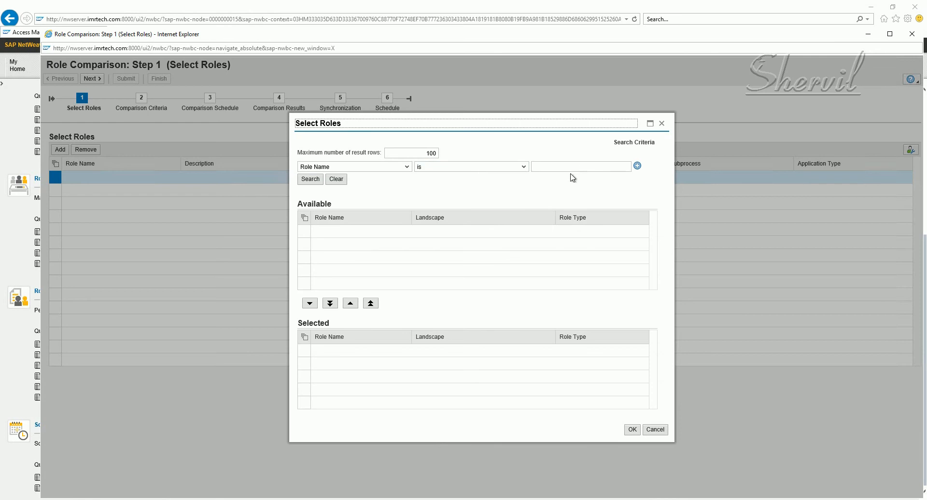
left_click(569, 170)
type("X:SEC_SECURITY_ADMIN")
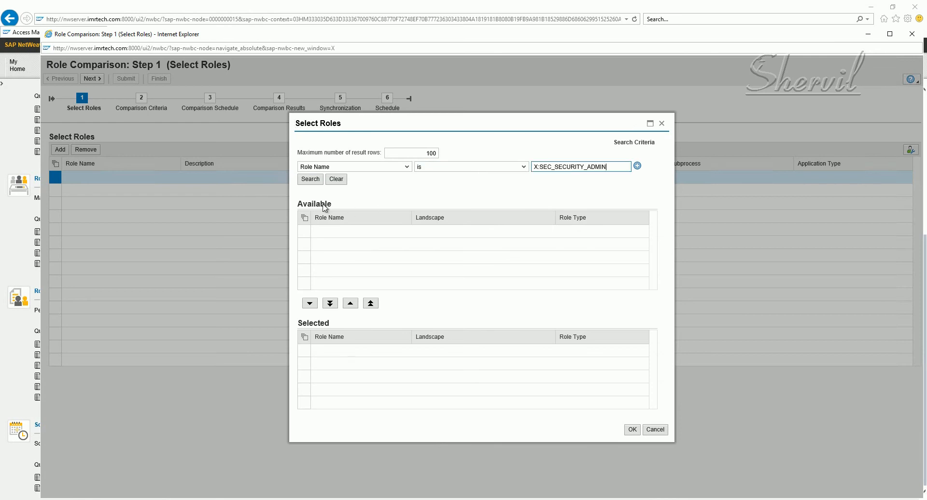
left_click(305, 181)
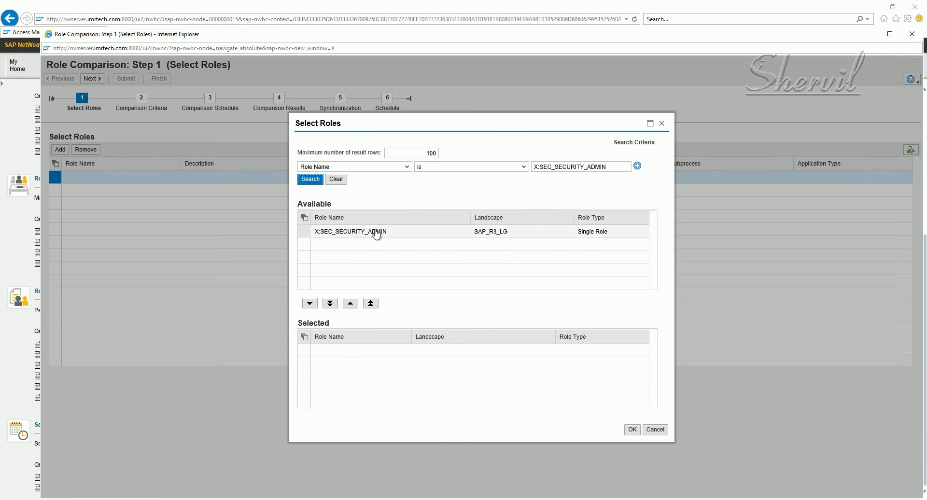
left_click(309, 235)
left_click(310, 303)
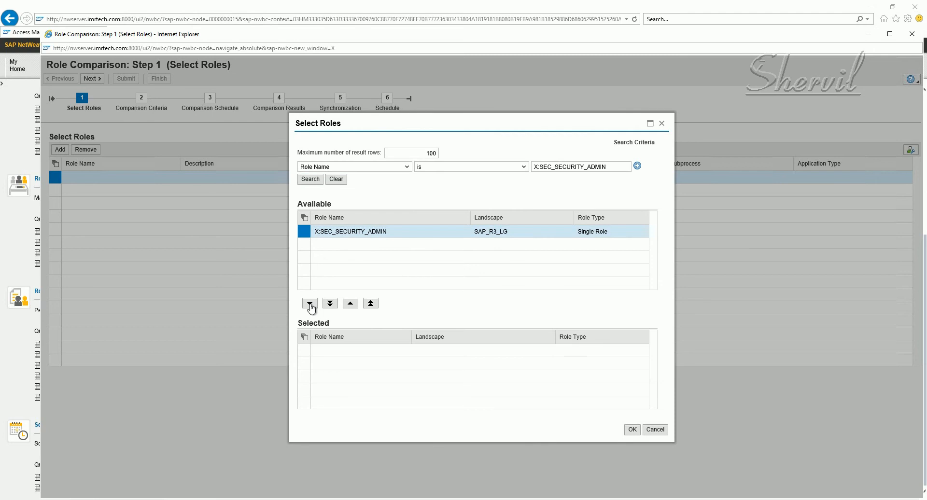
left_click(632, 430)
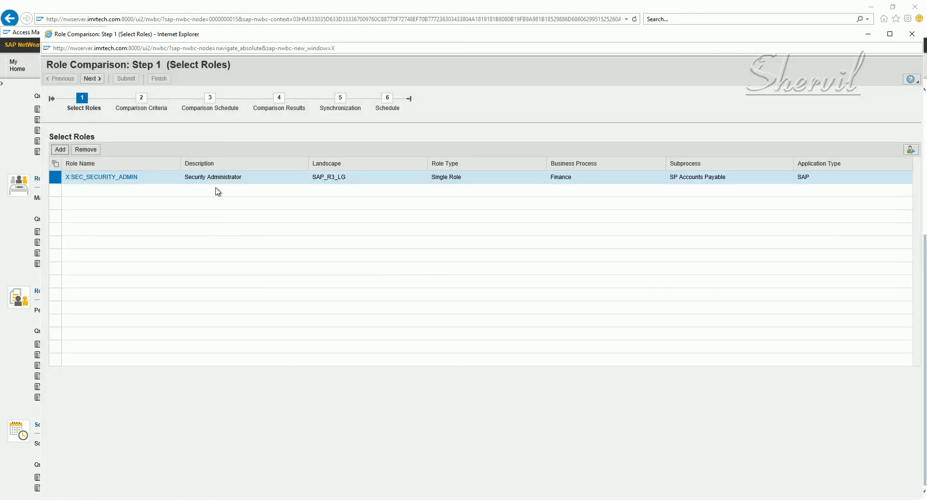
Step: Set the comparison criteria to compare roles between Access Control and System, choosing EHPCLNT100 as the system
left_click(99, 79)
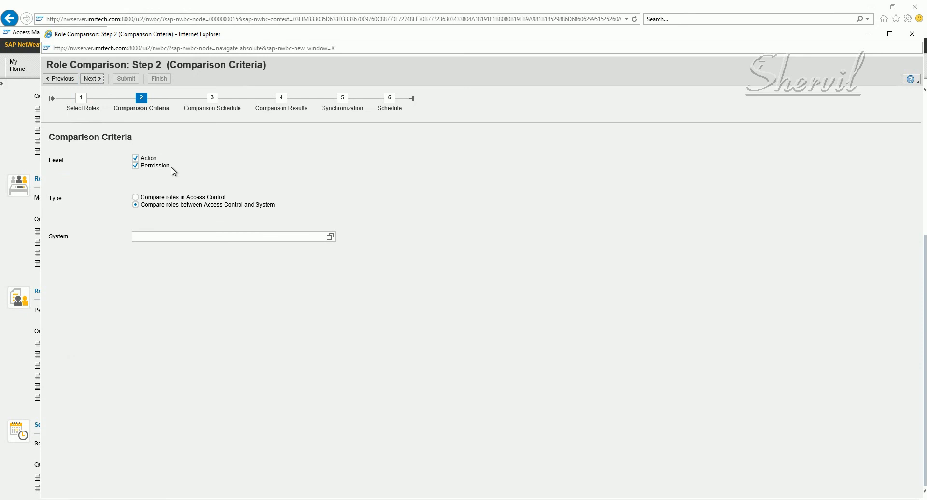
left_click(167, 208)
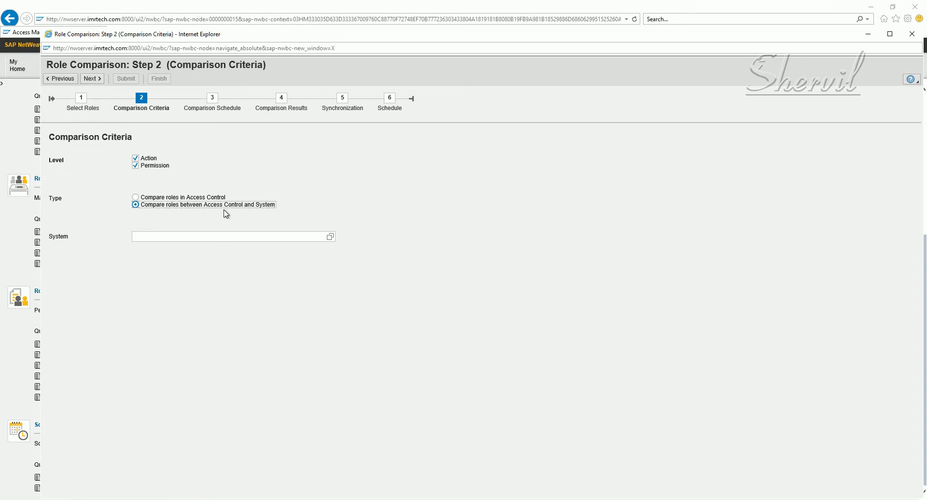
left_click(329, 237)
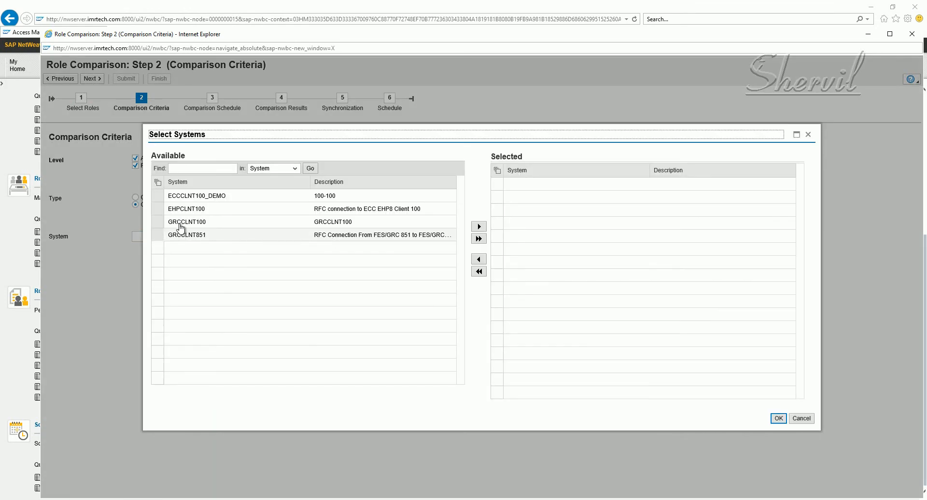
left_click(213, 208)
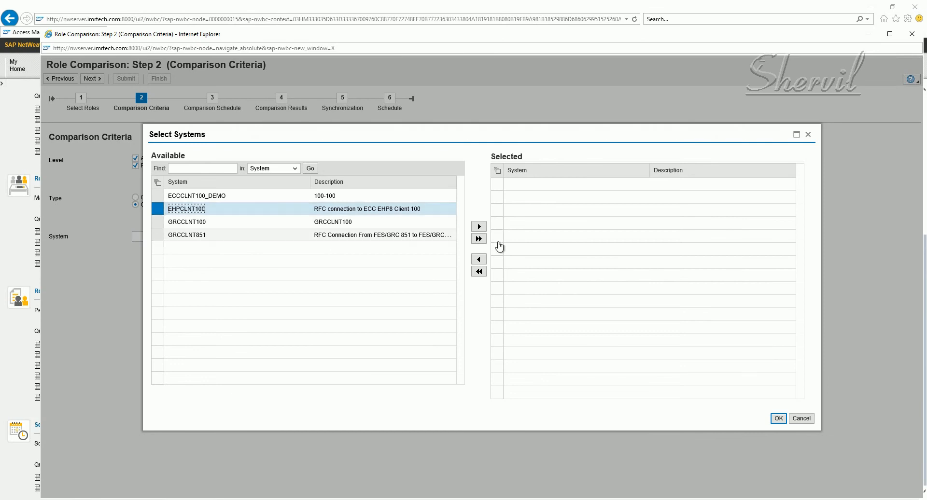
left_click(479, 231)
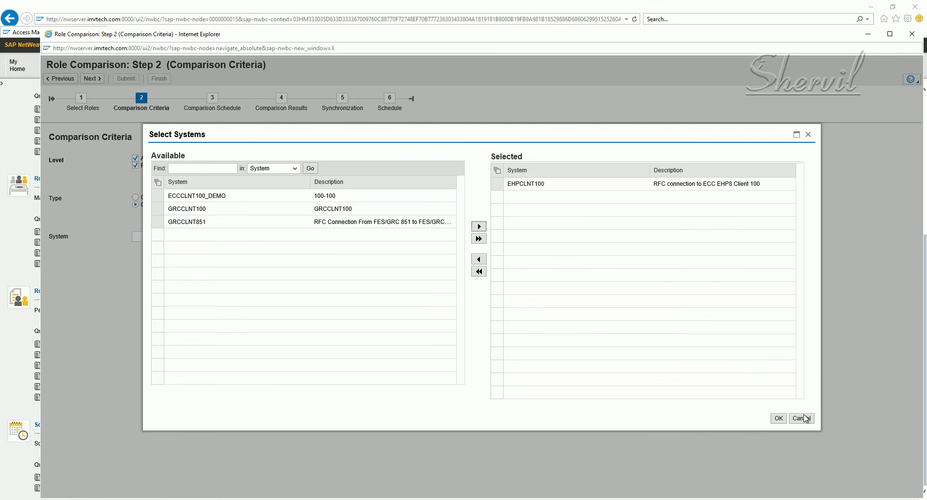
left_click(779, 419)
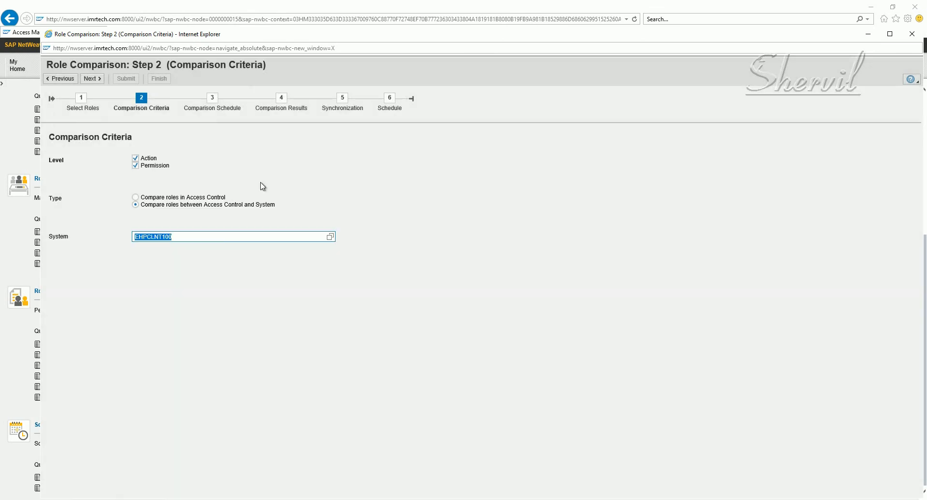
Step: Run the role comparison in the foreground and review the unique and common actions in its results
left_click(94, 80)
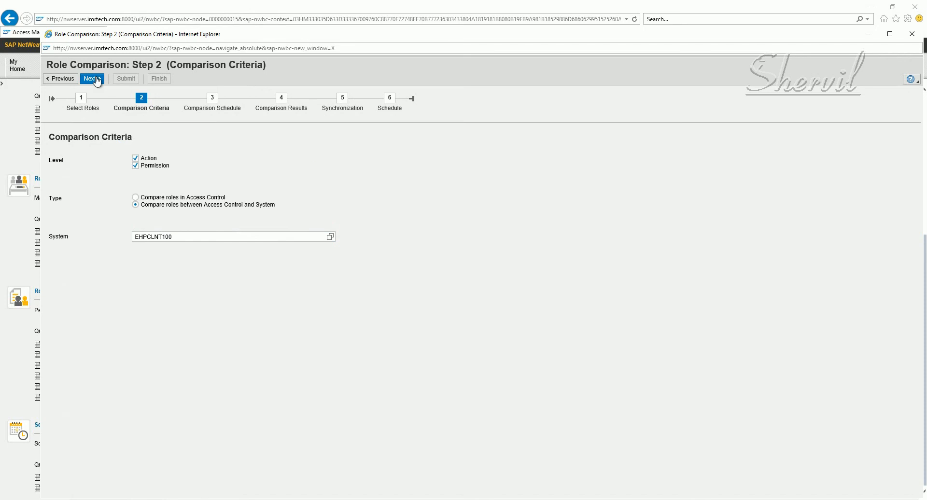
left_click(158, 147)
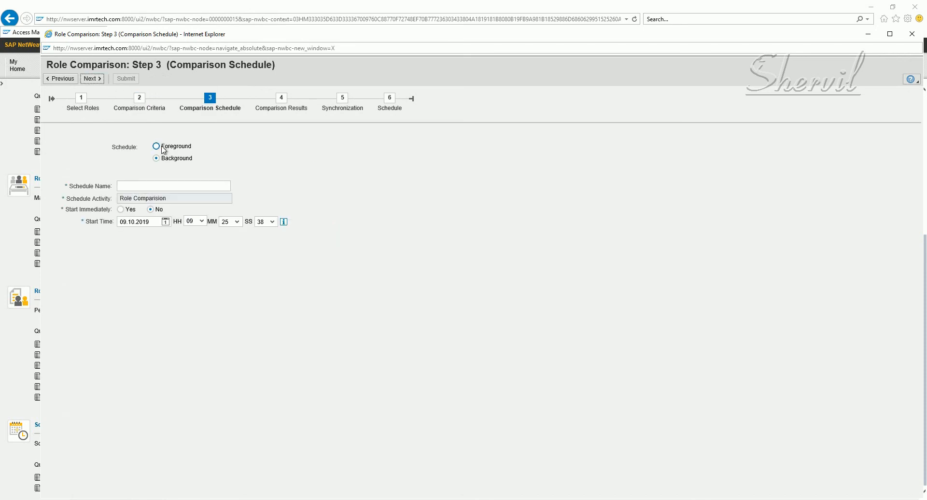
left_click(96, 79)
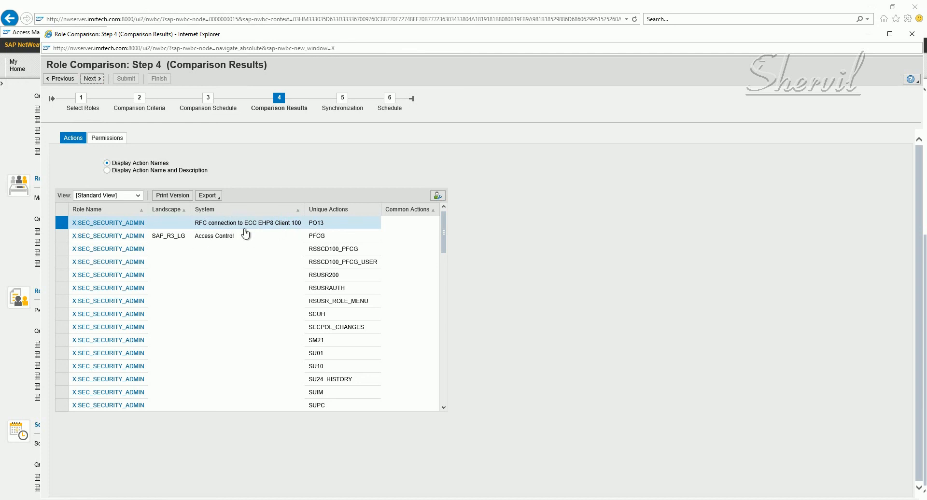
scroll(325, 283, "down", 5)
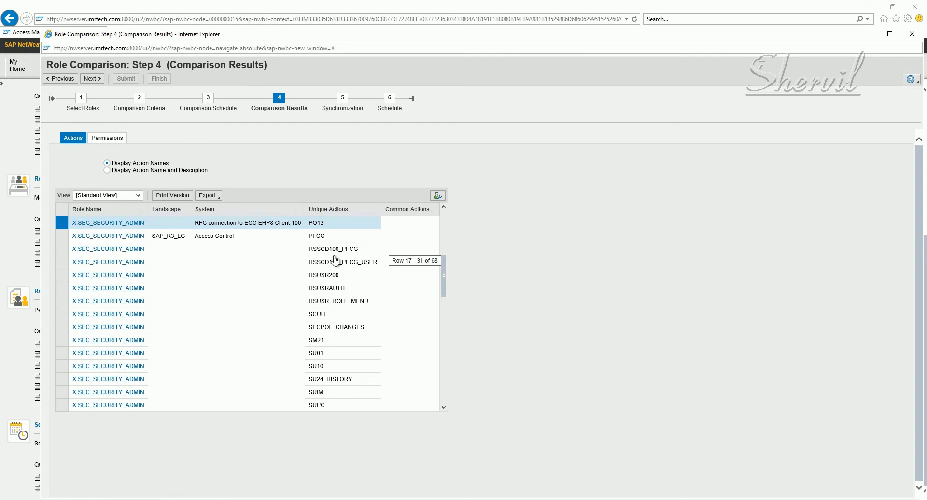
scroll(251, 263, "up", 5)
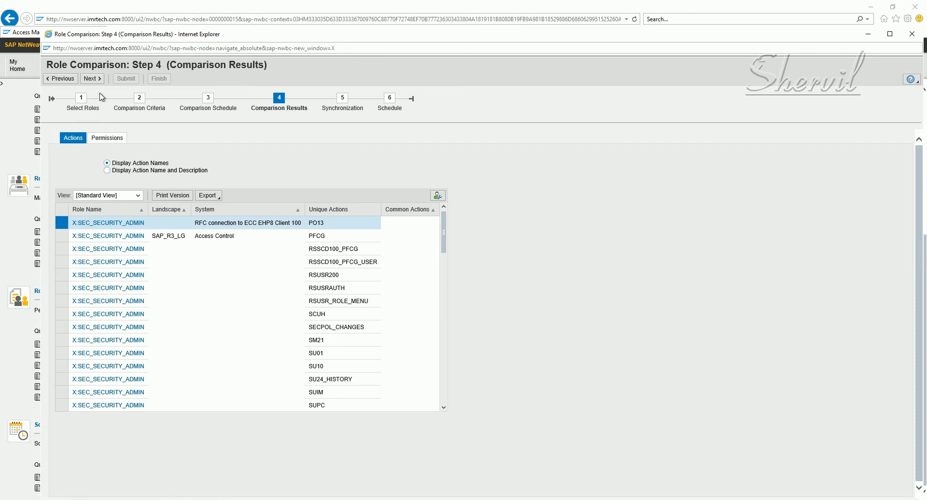
Step: Proceed to synchronization and set X:SEC_SECURITY_ADMIN to synchronize from Access Control to System, with Generate Profile set to Yes
left_click(93, 78)
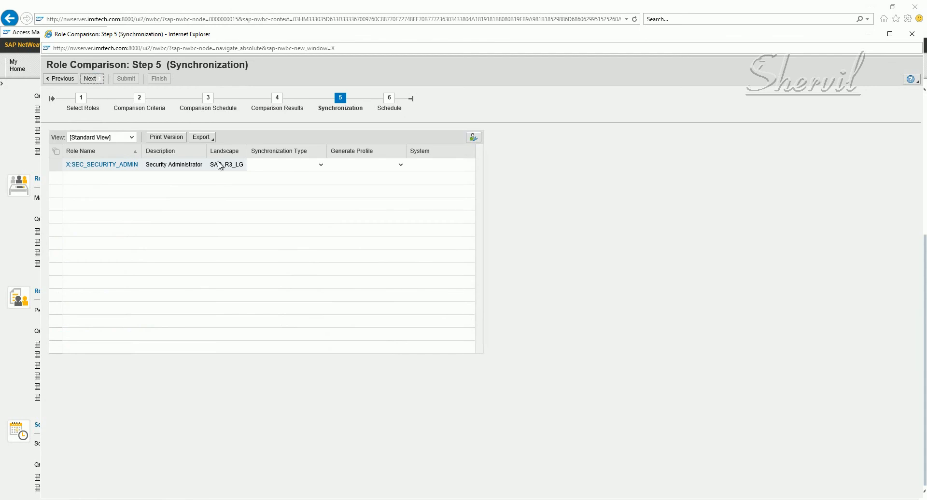
left_click(311, 167)
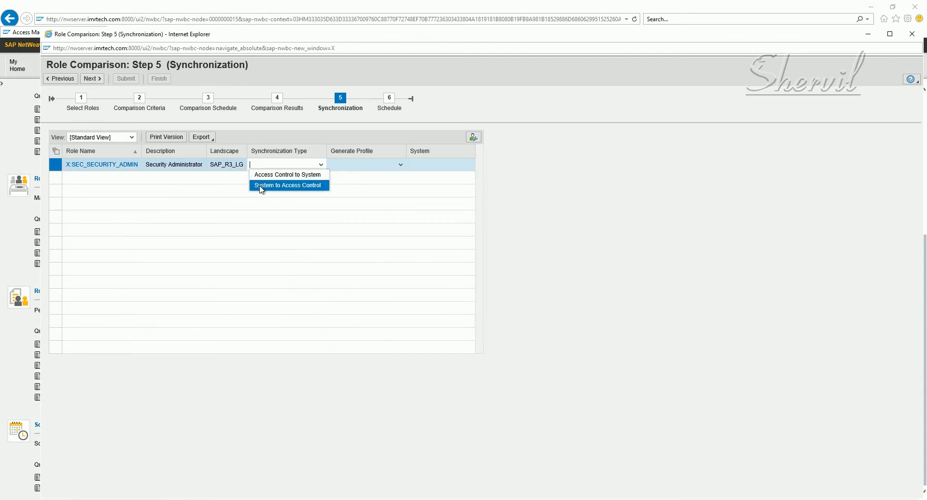
left_click(270, 174)
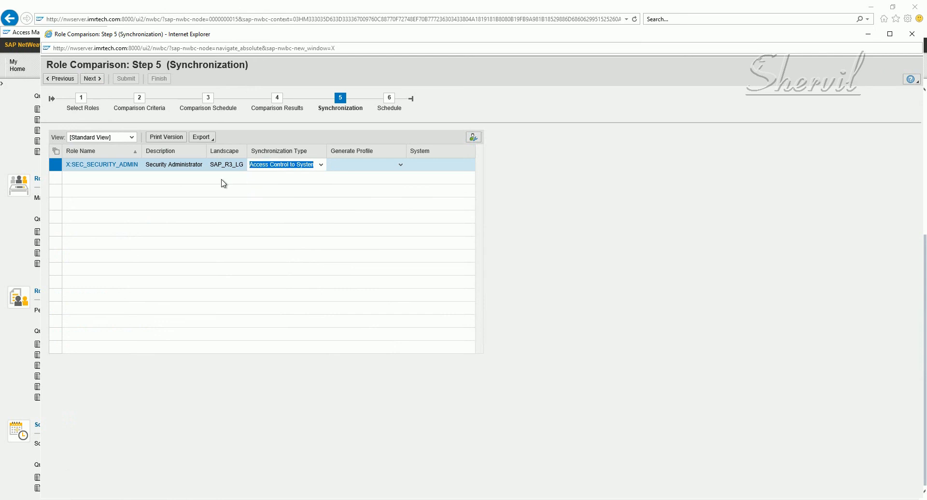
left_click(273, 166)
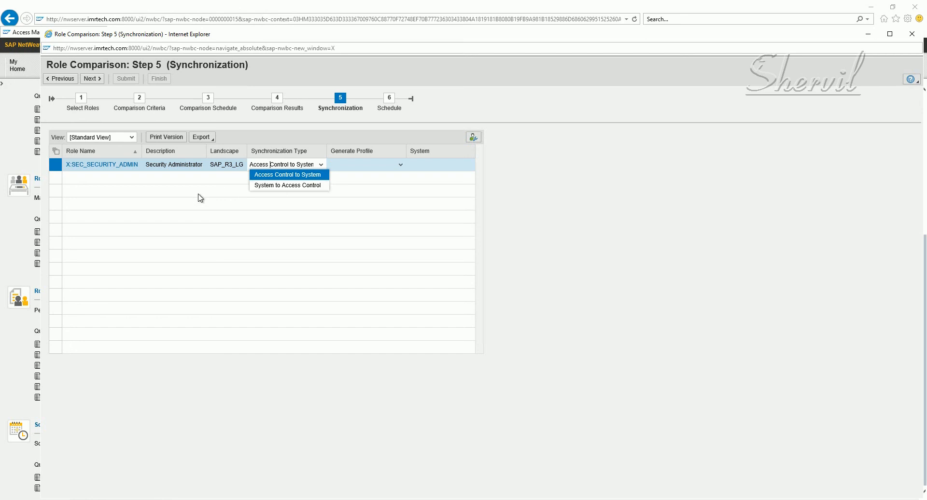
left_click(278, 175)
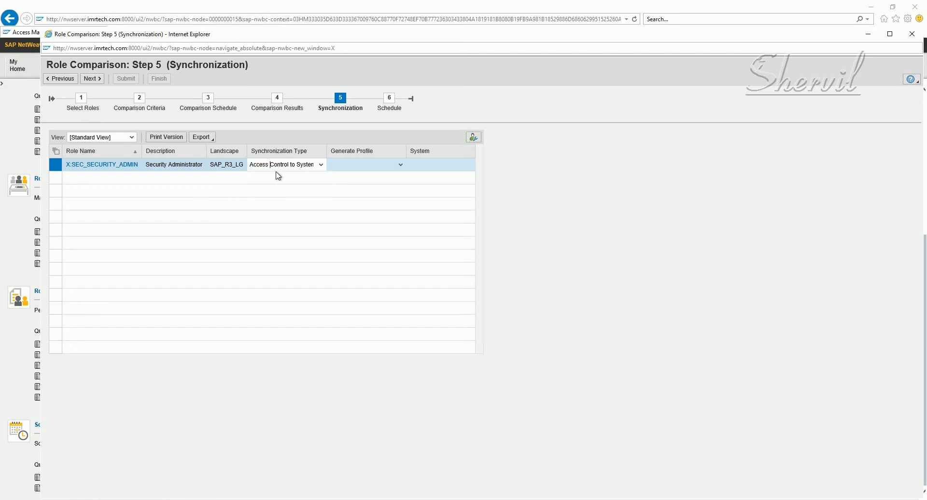
left_click(366, 165)
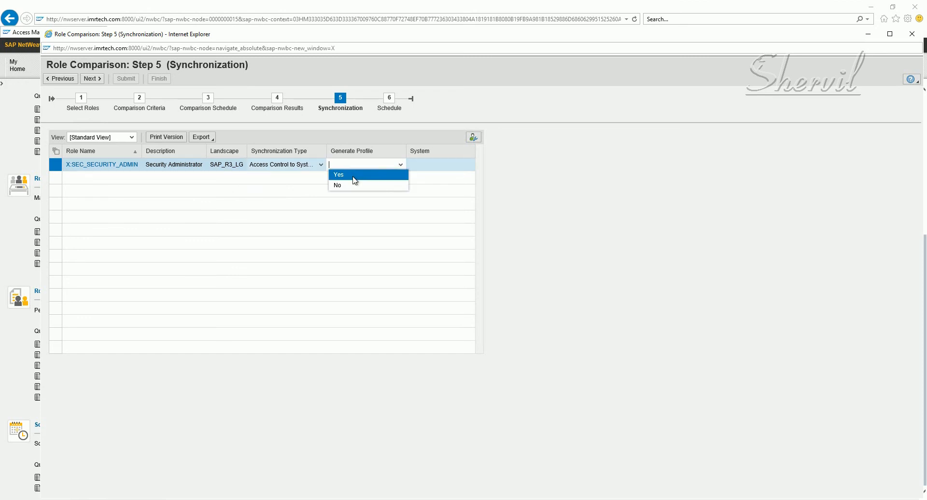
left_click(355, 176)
Step: Choose EHPCLNT100 as the role's target system and submit the synchronization in the foreground
left_click(446, 165)
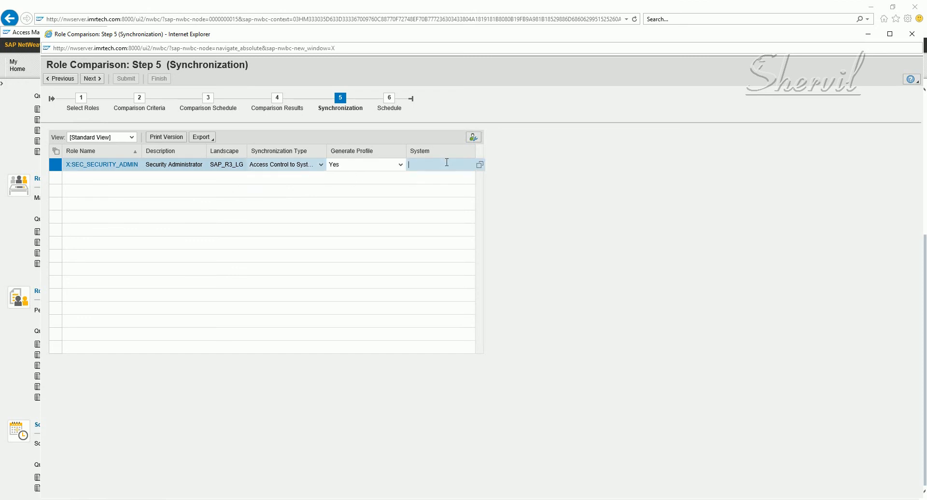
left_click(481, 166)
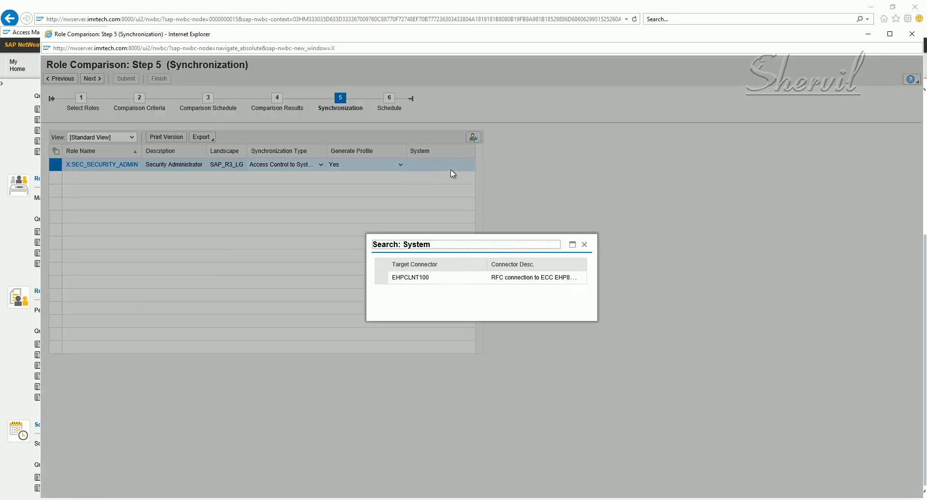
left_click(417, 285)
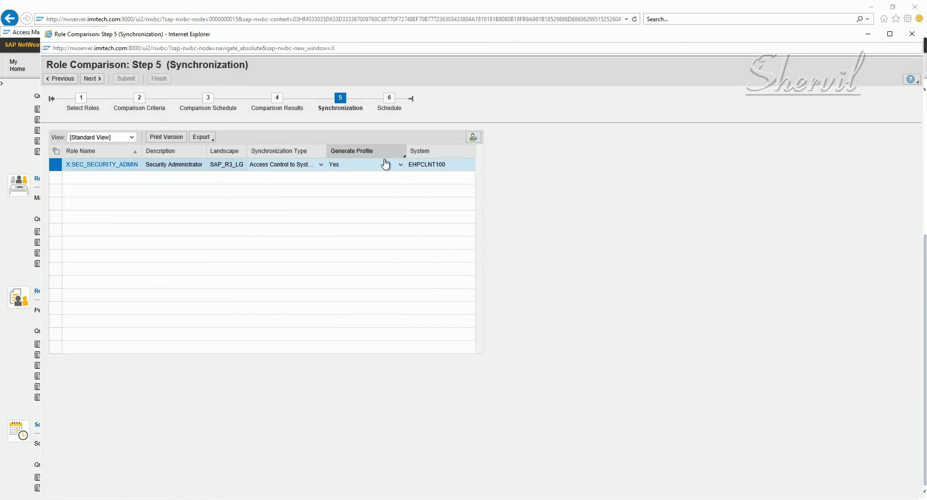
left_click(93, 80)
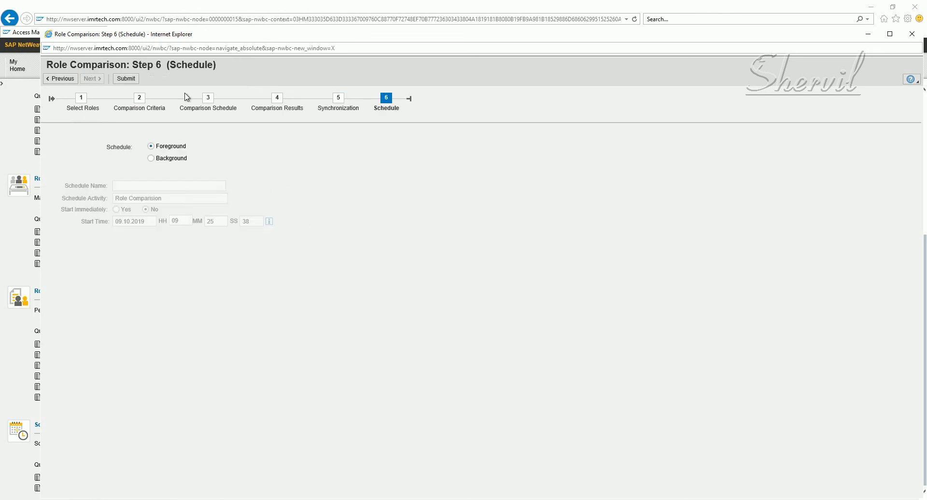
left_click(127, 80)
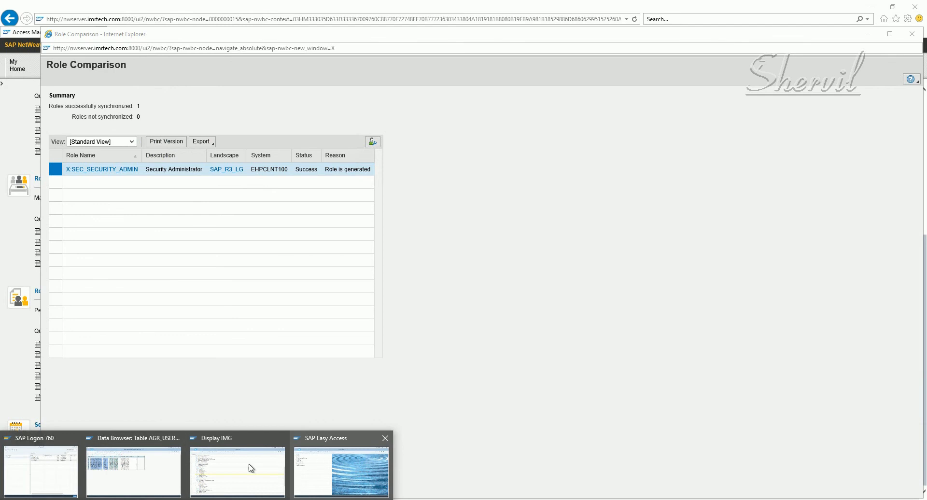
Step: Switch to the EHP session in SAP GUI, start PFCG and display X:SEC_SECURITY_ADMIN, checking its menu and authorization overview
mouse_move(279, 467)
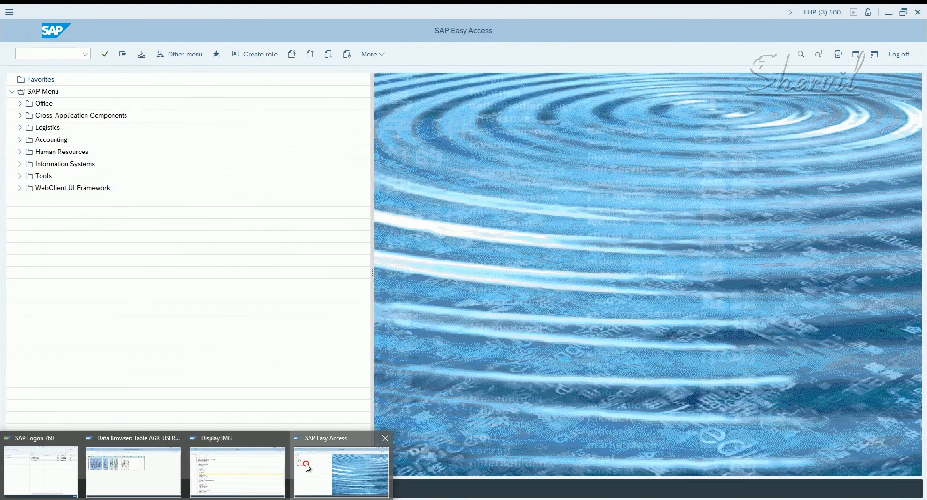
left_click(307, 467)
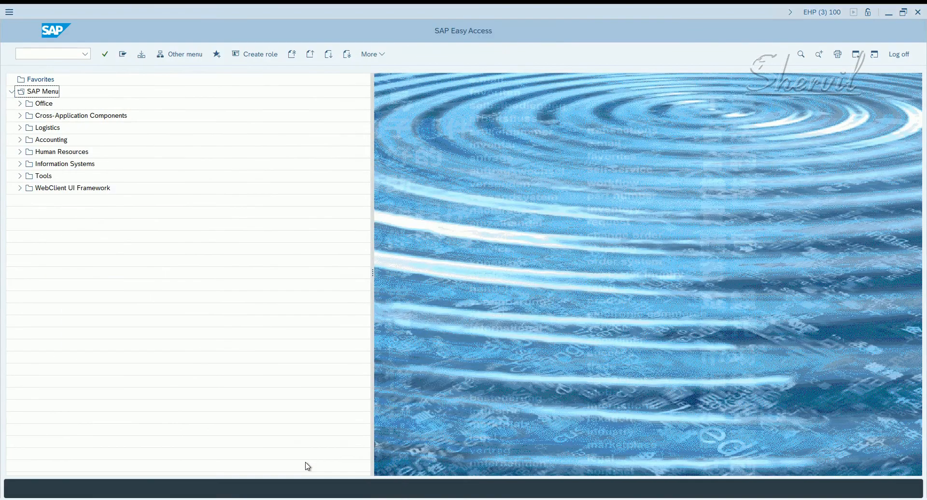
left_click(32, 55)
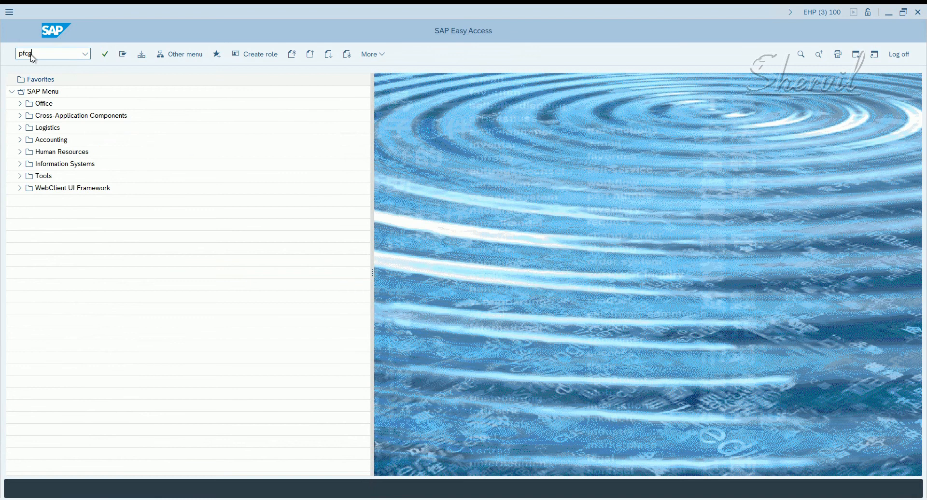
key("Return")
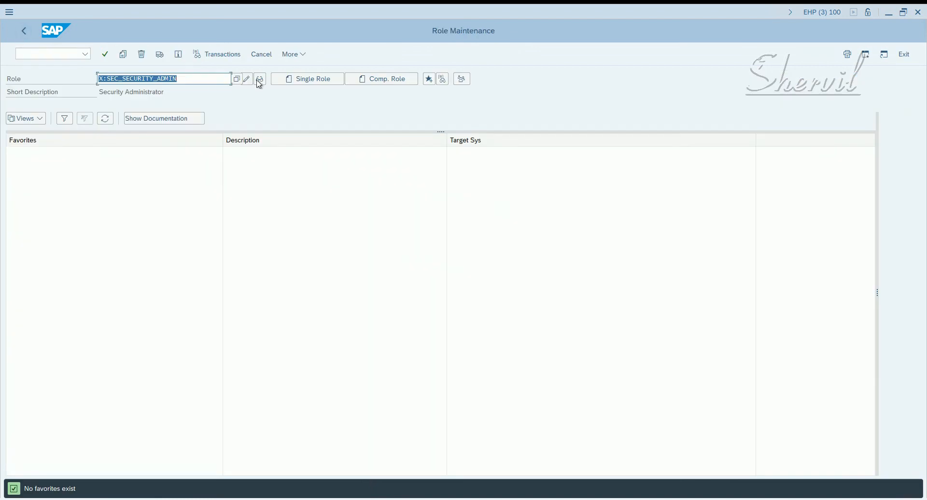
left_click(264, 80)
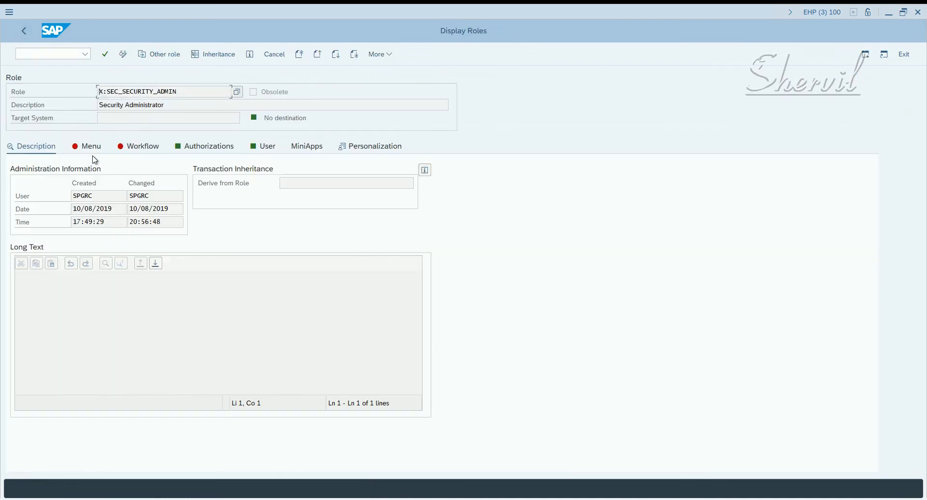
left_click(94, 151)
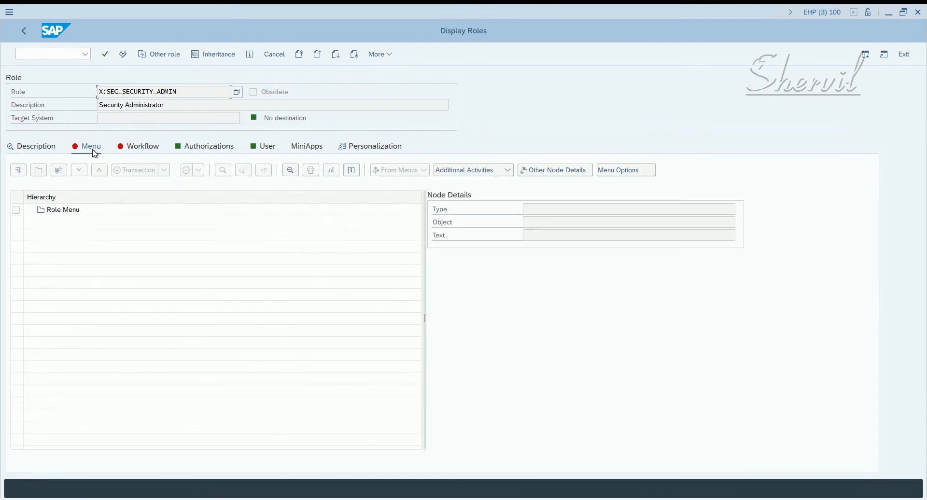
left_click(189, 149)
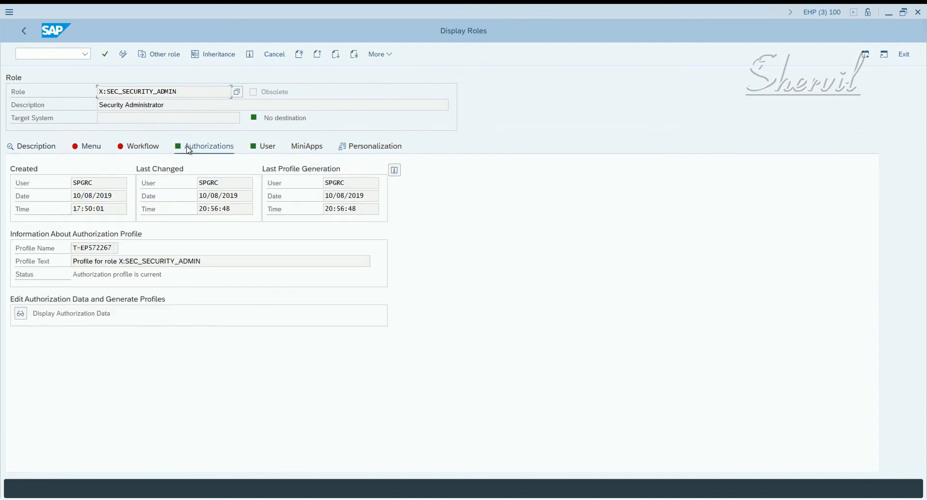
Step: Display the authorization data of X:SEC_SECURITY_ADMIN, examine the transaction codes under S_TCODE, and return to the initial Role Maintenance screen
left_click(21, 314)
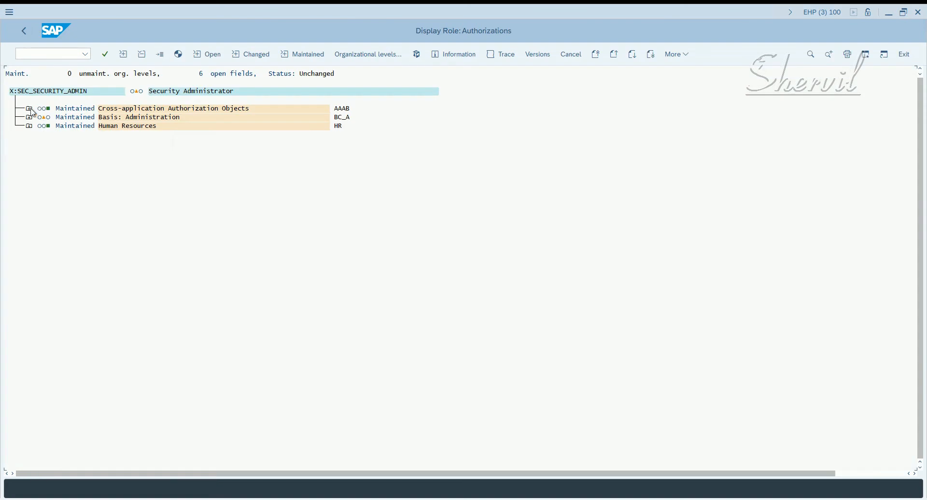
left_click(29, 110)
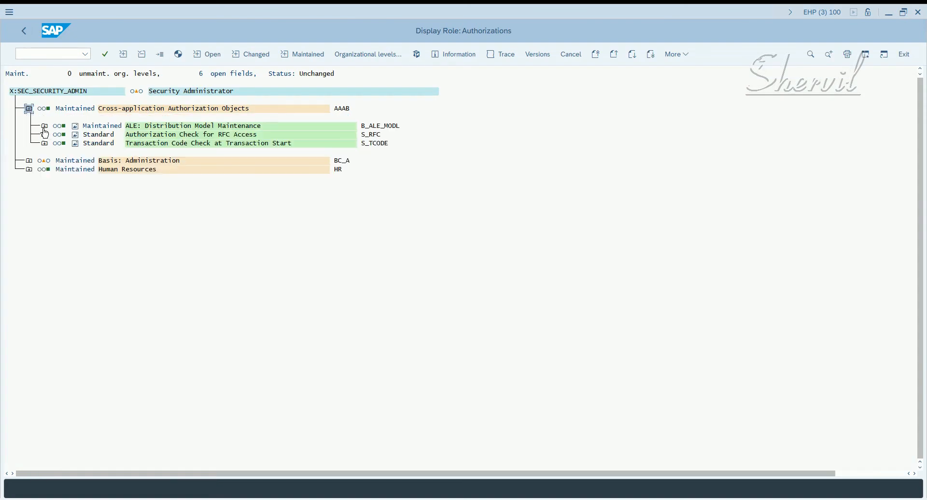
left_click(44, 144)
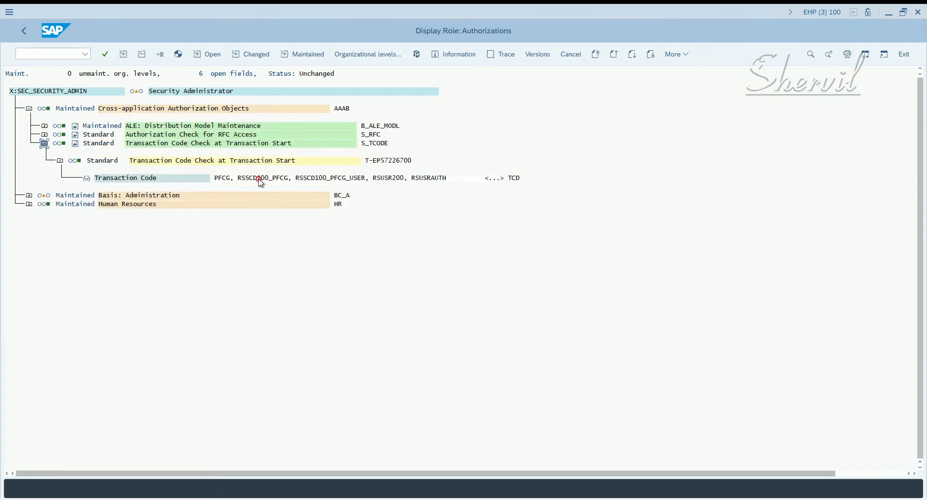
left_click(260, 179)
left_click(86, 178)
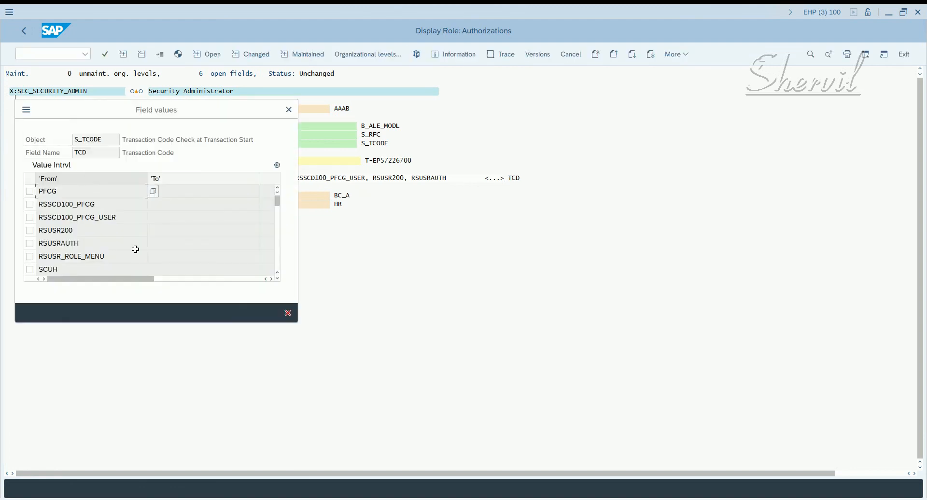
scroll(116, 235, "down", 5)
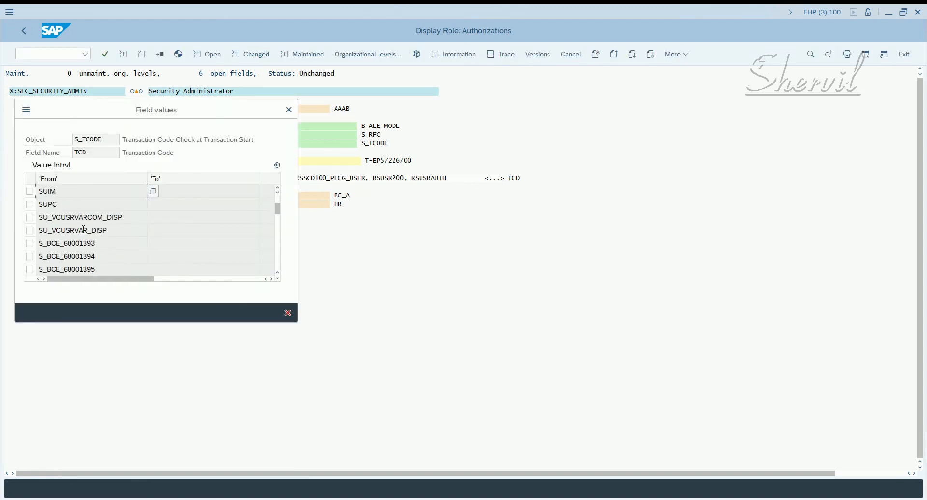
scroll(83, 230, "down", 6)
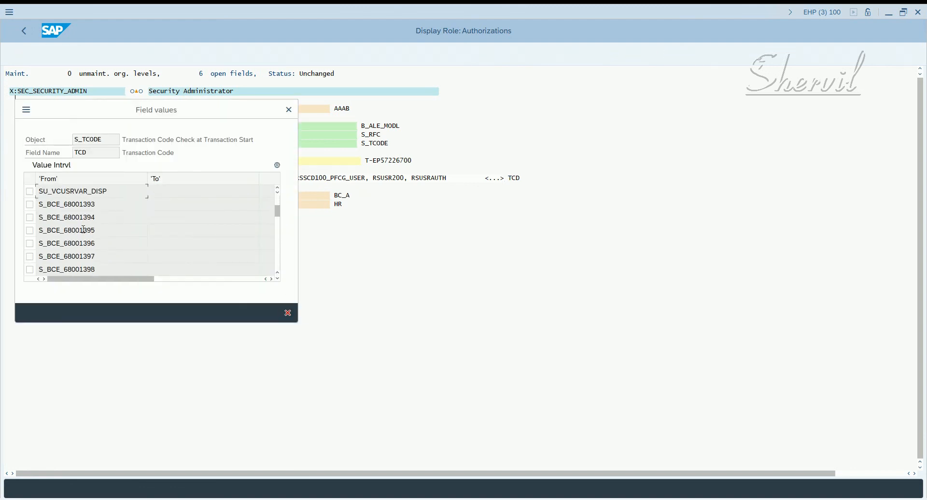
left_click(292, 312)
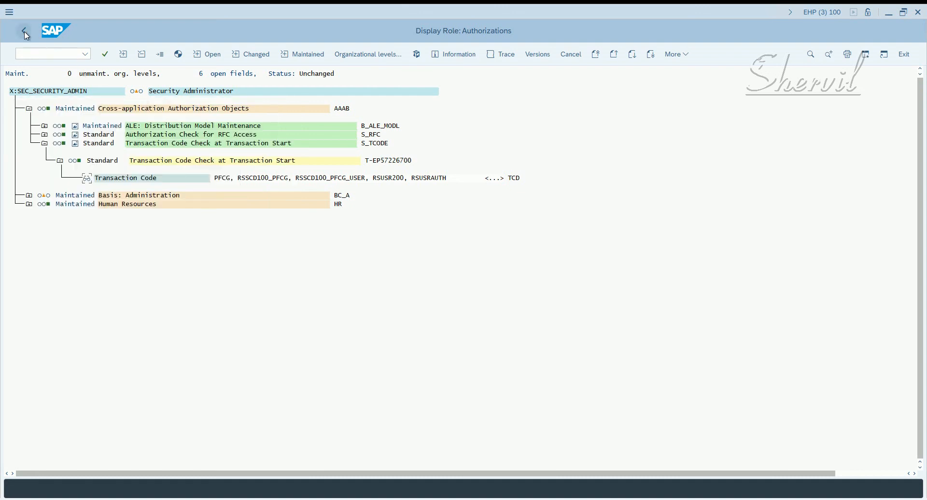
left_click(25, 32)
left_click(25, 32)
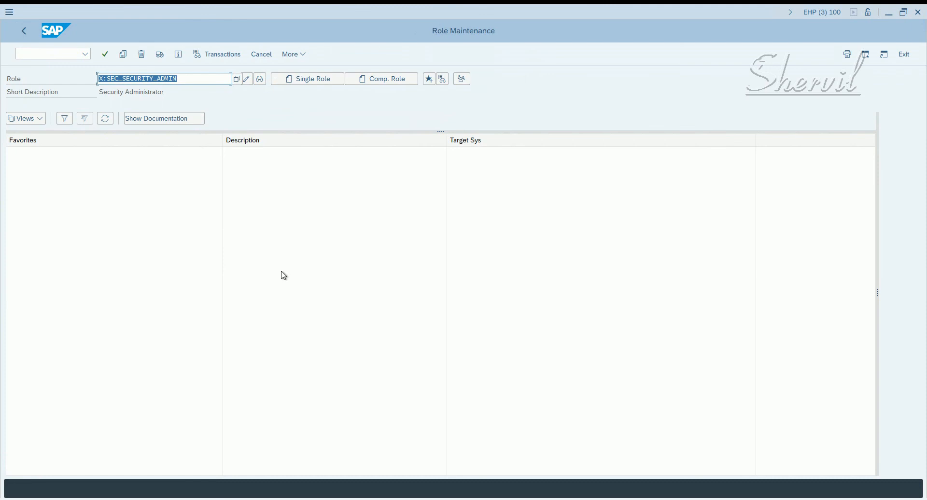
Step: Review the synchronization summary for X:SEC_SECURITY_ADMIN, close the Role Comparison window and switch to the GRC Access Management page
key("End")
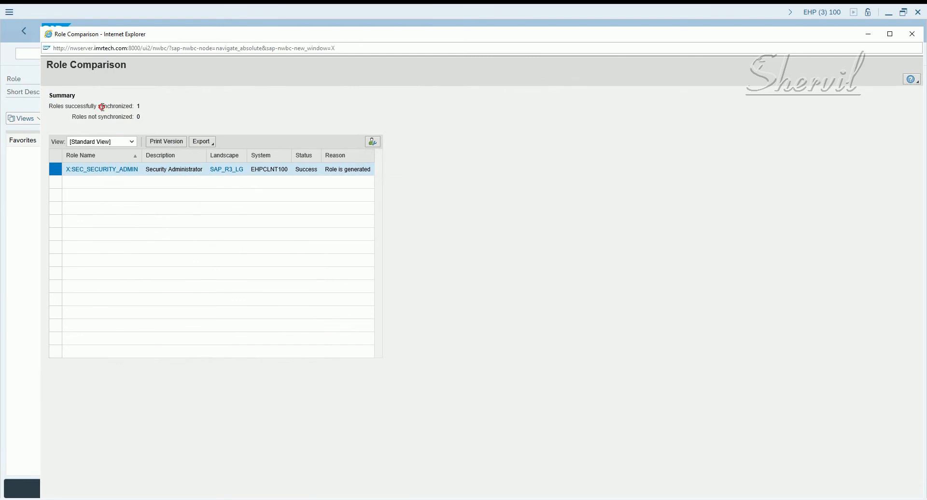
left_click_drag(102, 107, 49, 107)
left_click(912, 34)
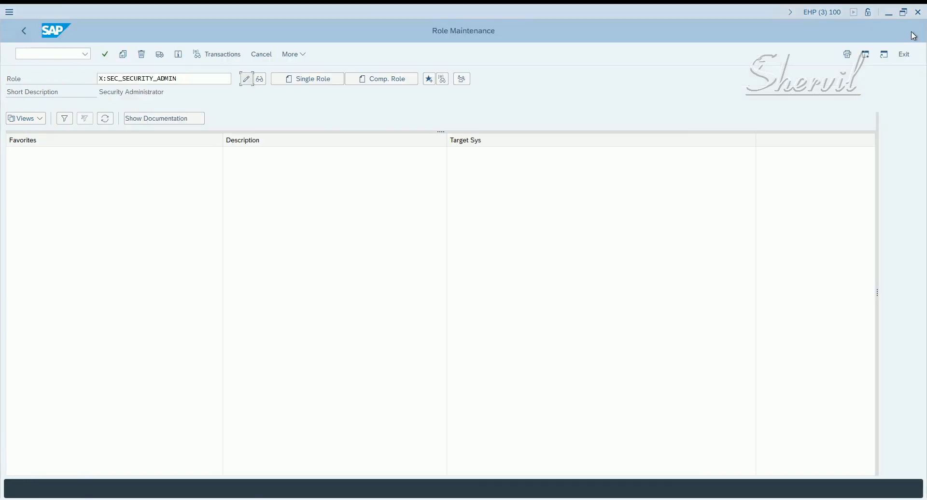
key("alt+Tab")
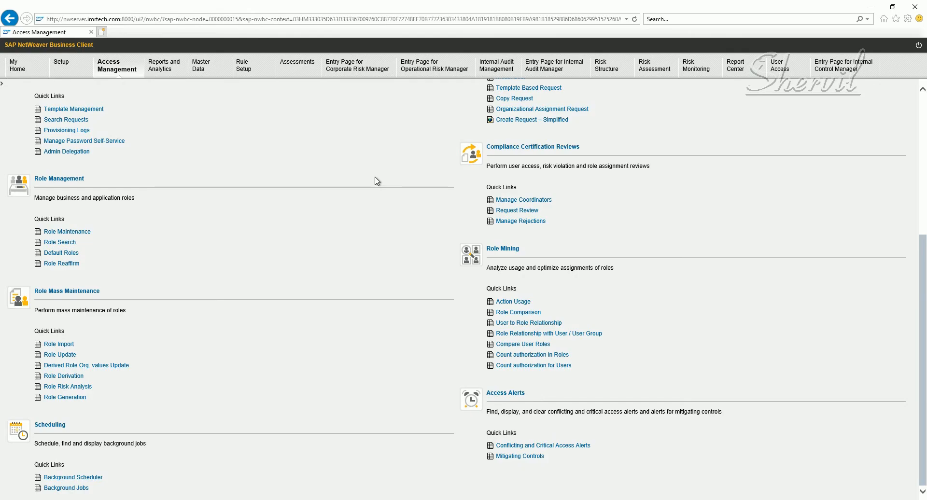
Step: Open the User to Role Relationship report and set its system to RFC connection to ECC EHP8 Client 100 (EHPCLNT100)
left_click(544, 328)
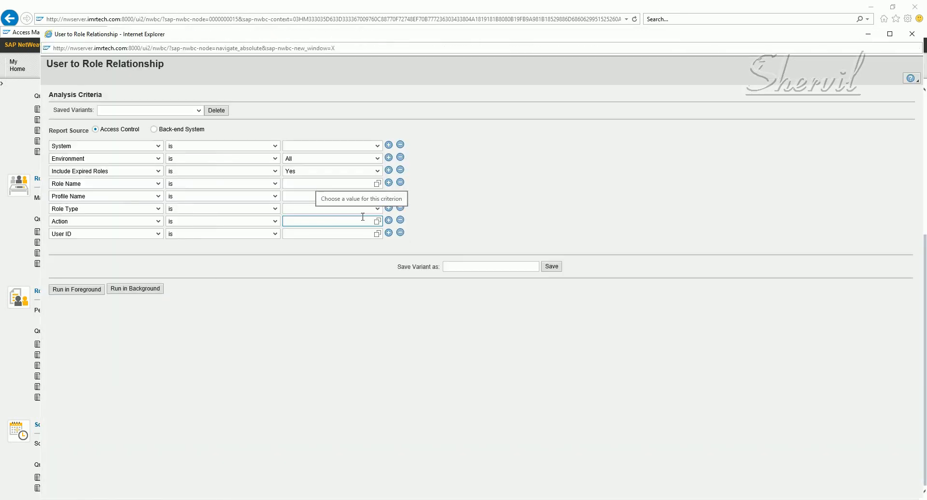
left_click(331, 146)
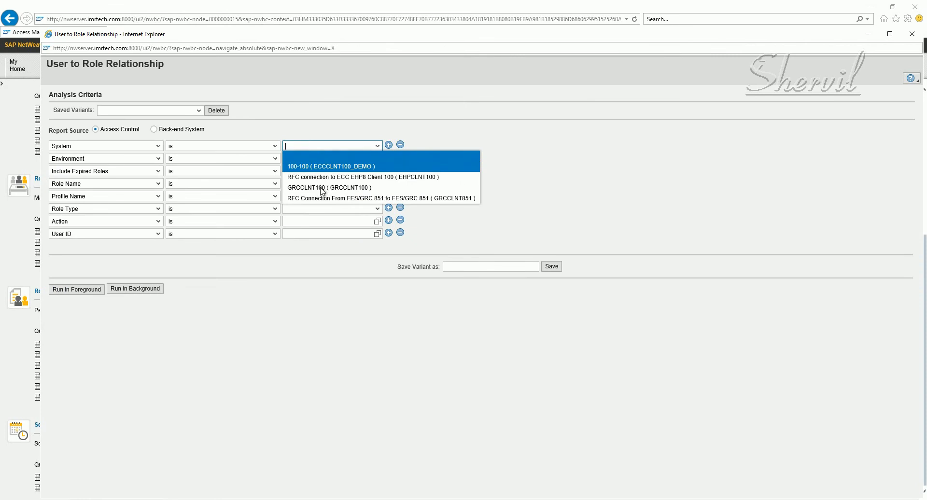
left_click(323, 177)
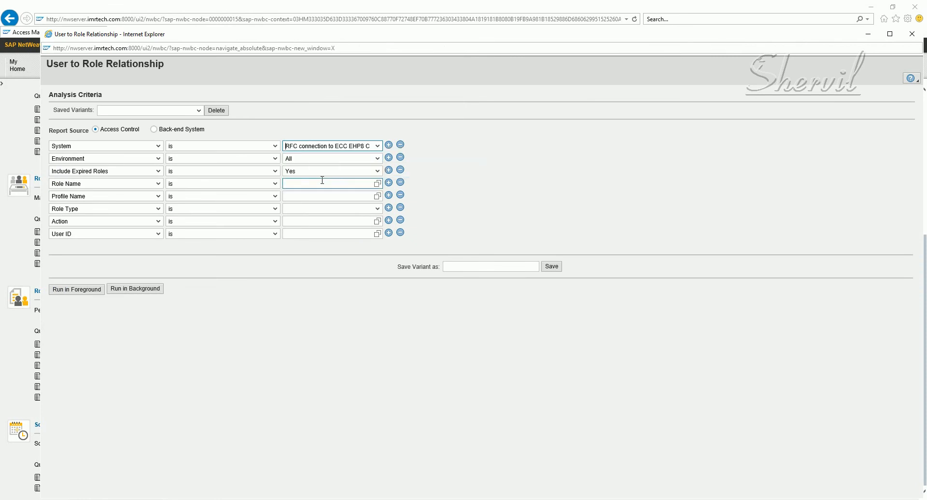
Step: Try the User to Role Relationship report in the foreground for user ID T-SOD1, and close its results
left_click(317, 234)
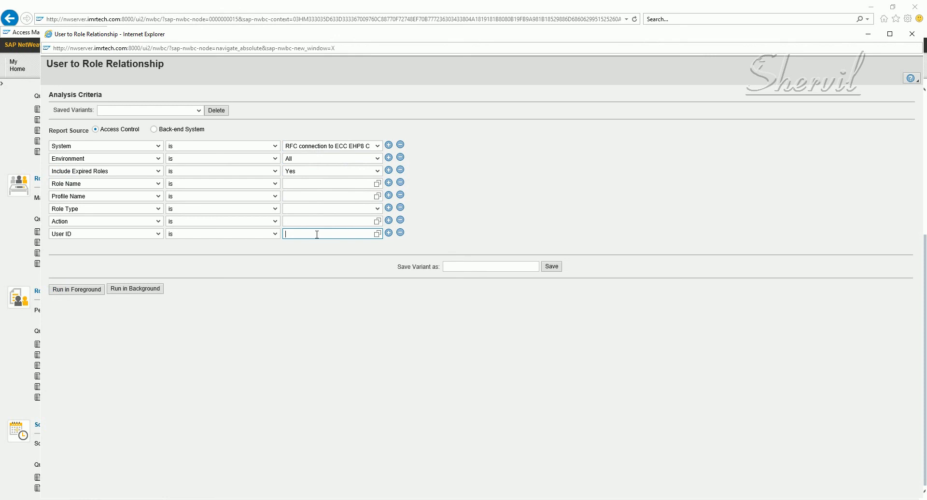
type("T-SOD1")
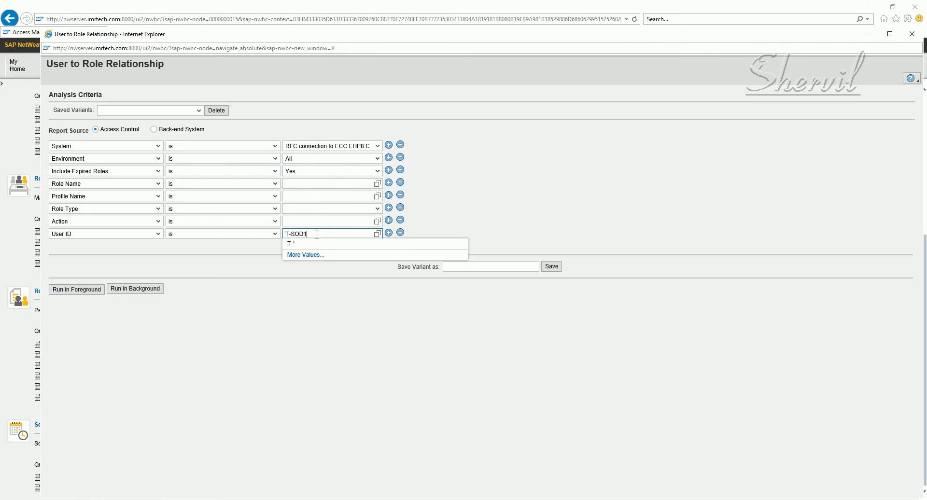
left_click(540, 211)
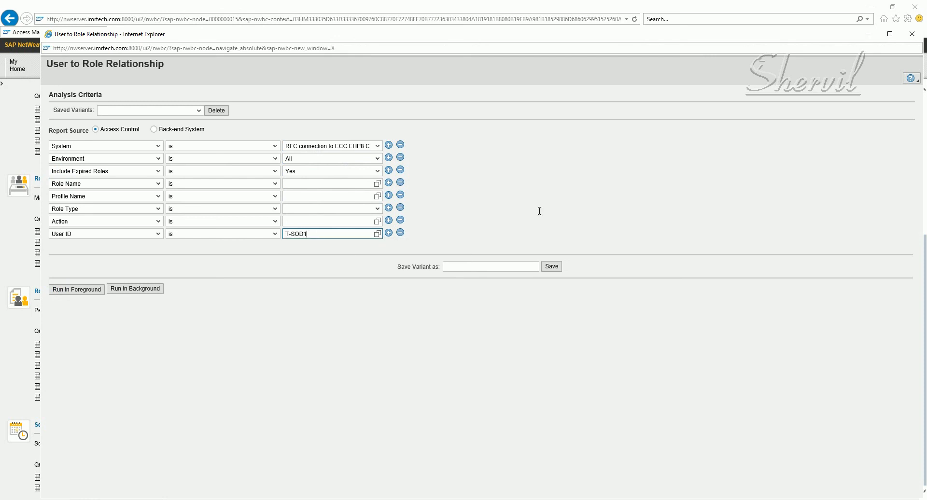
left_click(580, 202)
left_click(83, 292)
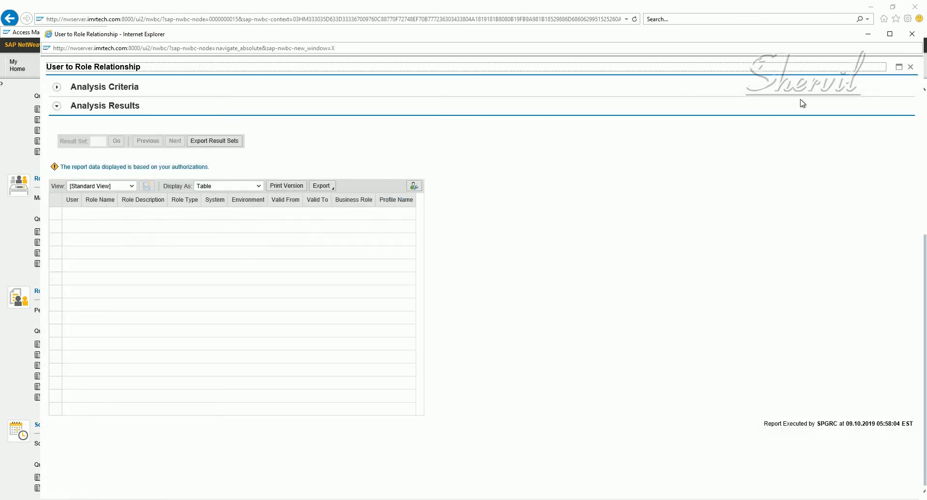
left_click(911, 68)
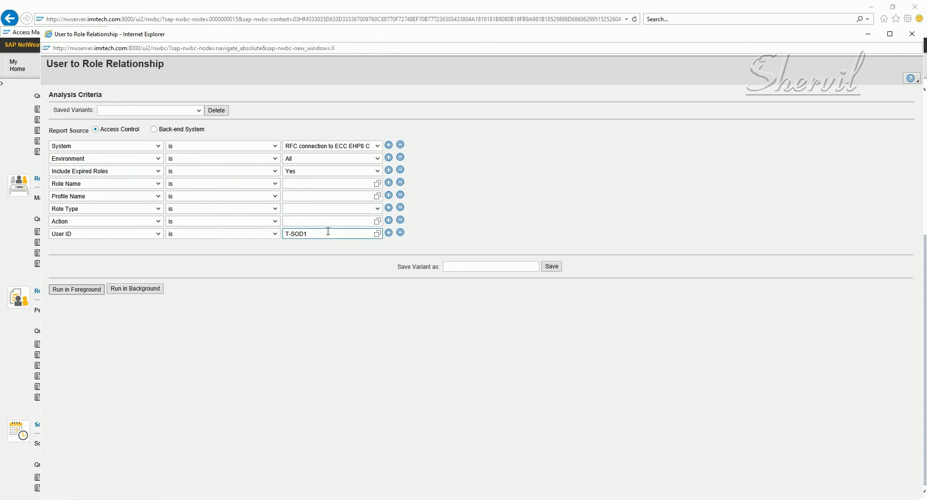
Step: Copy the user ID T-SDADMIN from the AGR_USERS table in the EHP Data Browser session to replace the report's user ID
left_click_drag(358, 234, 264, 238)
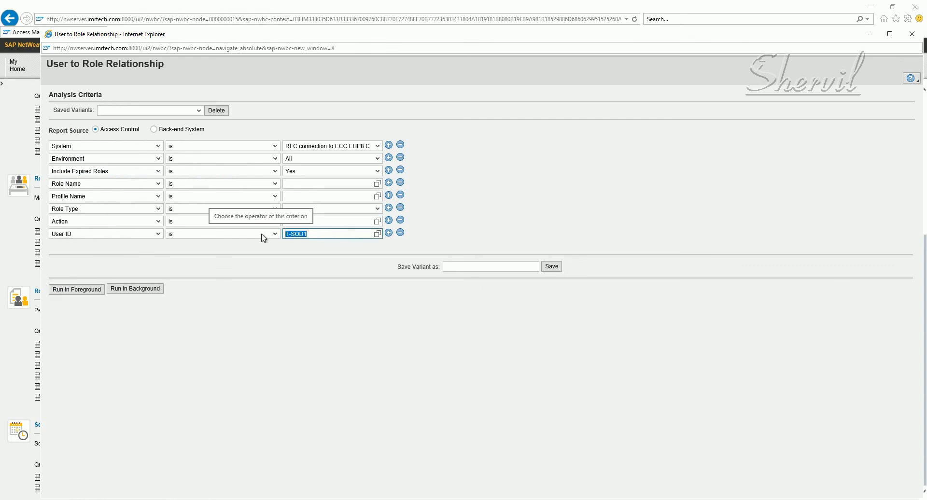
left_click(159, 499)
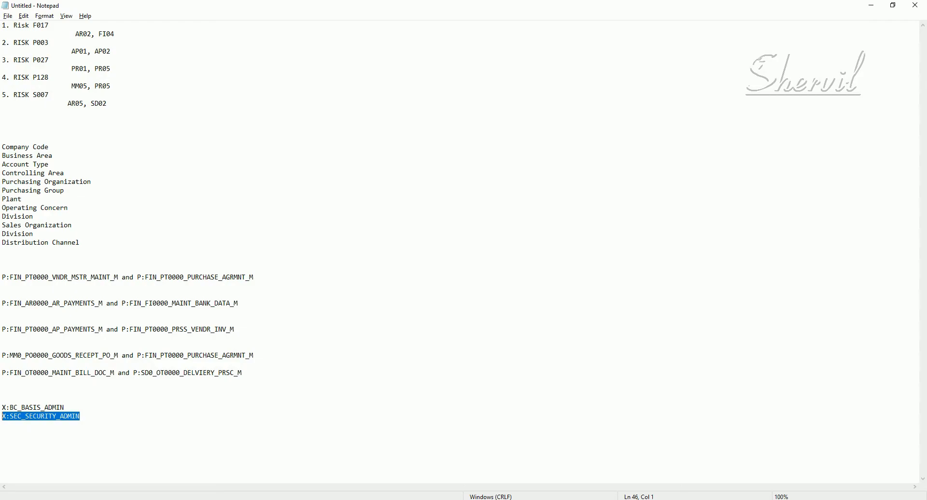
left_click(135, 499)
left_click(141, 481)
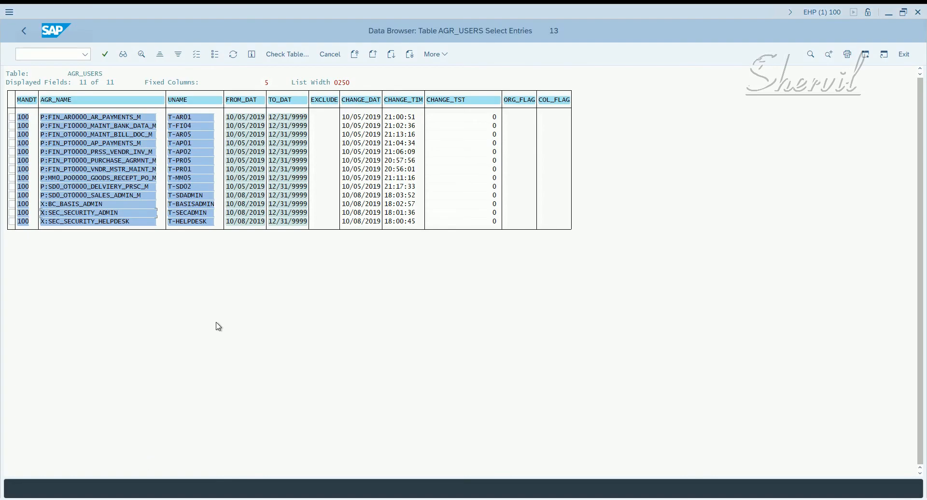
left_click(169, 196)
left_click_drag(189, 195, 206, 194)
key("ctrl+c")
Step: Switch back to the User to Role Relationship report, set the user ID to T-SDADMIN and run it in the foreground
key("alt+Tab")
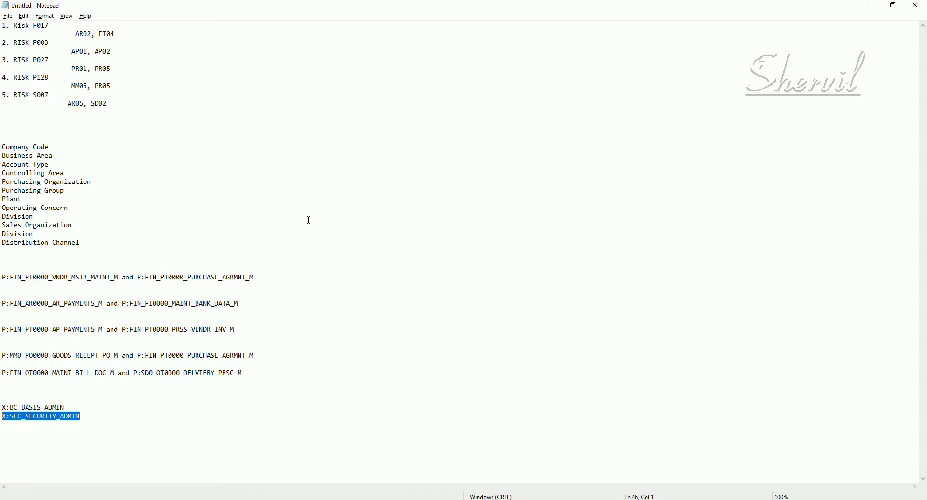
key("alt+Tab")
key("alt+Tab")
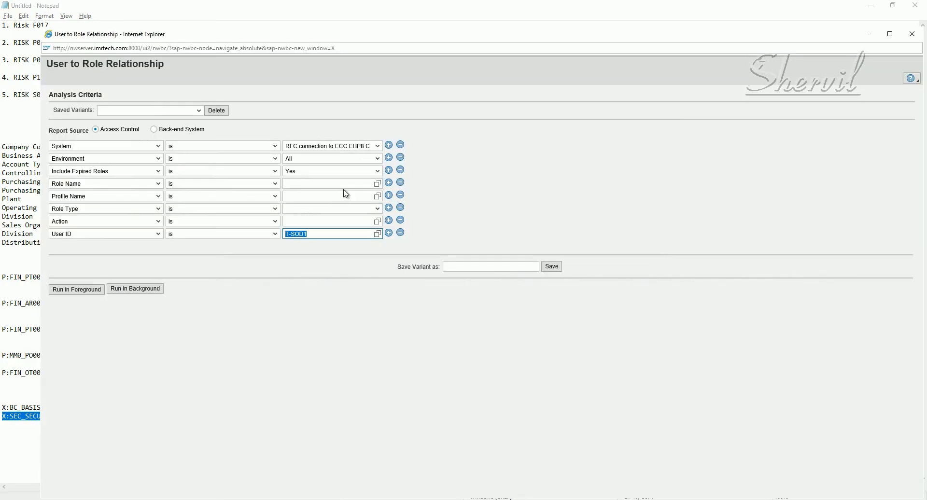
key("ctrl+v")
left_click(75, 291)
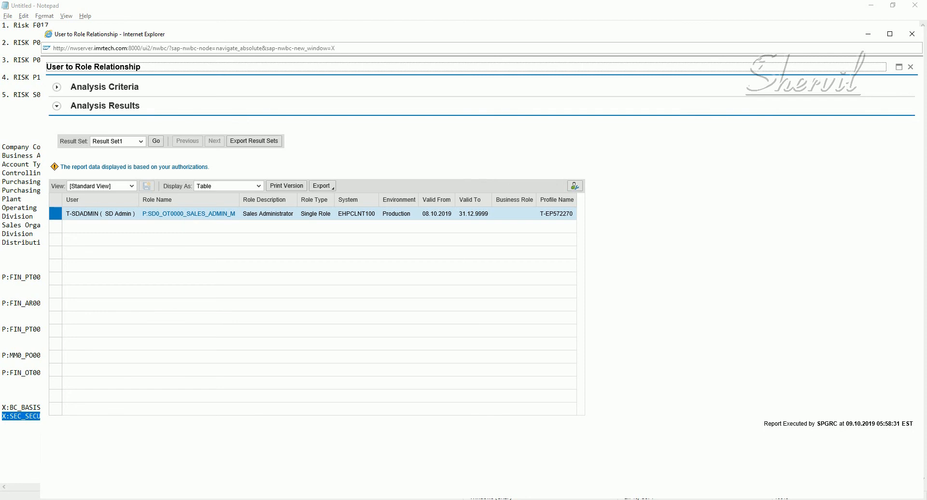
Step: Copy the role name P:FIN_PT0000_PRSS_VENDR_INV_M from Notepad and open that role's user assignments for changing in the EHP Role Maintenance session
key("alt+Tab")
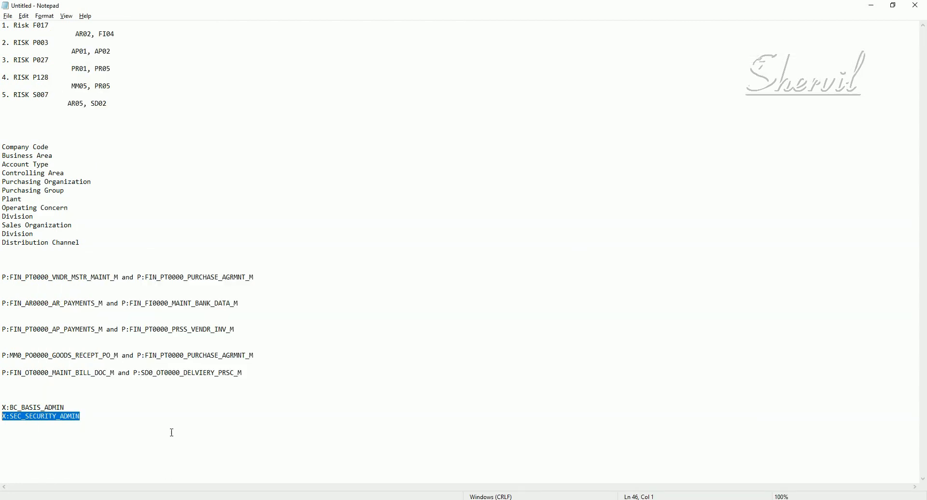
left_click_drag(235, 330, 124, 330)
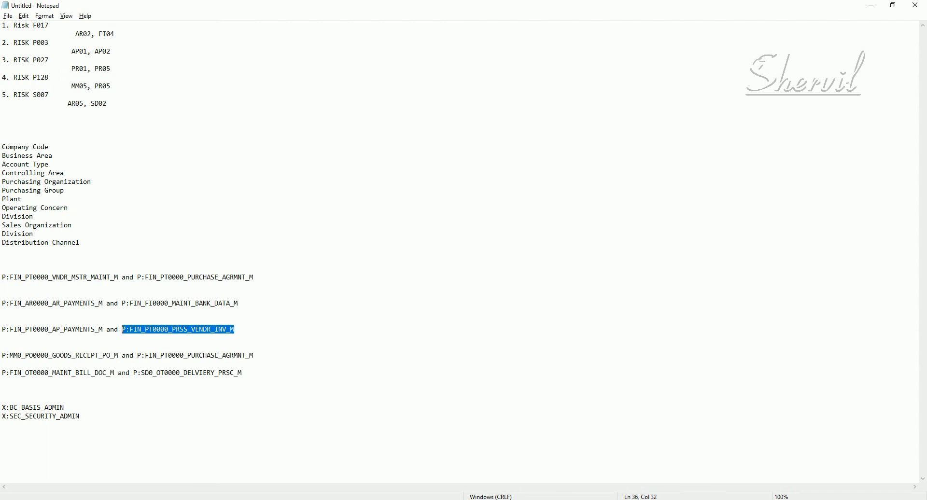
left_click(193, 499)
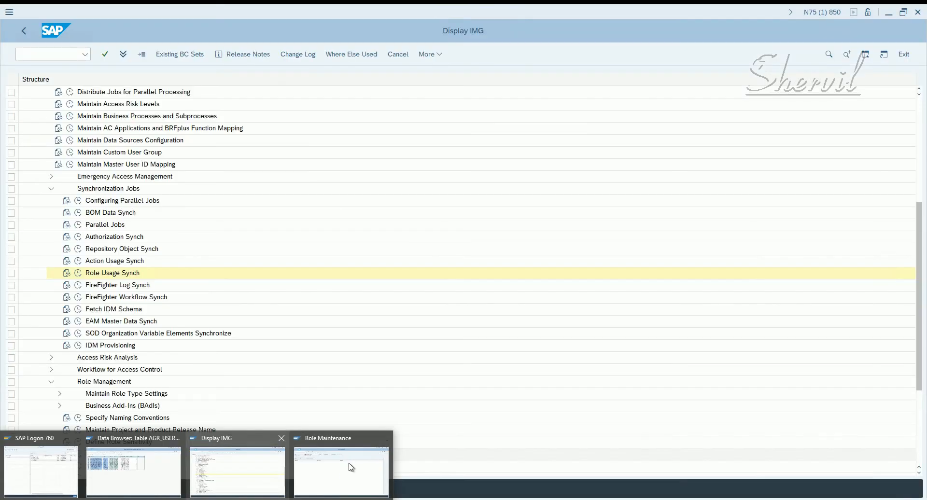
left_click(348, 467)
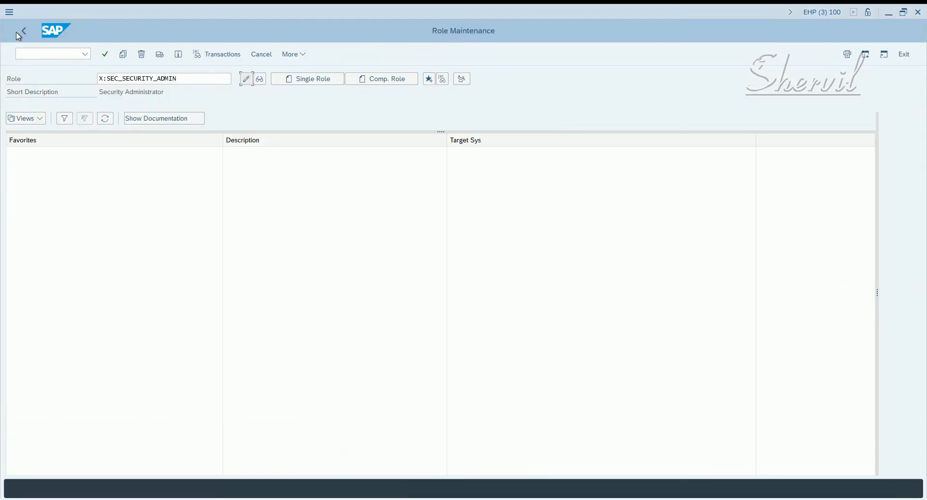
double_click(155, 80)
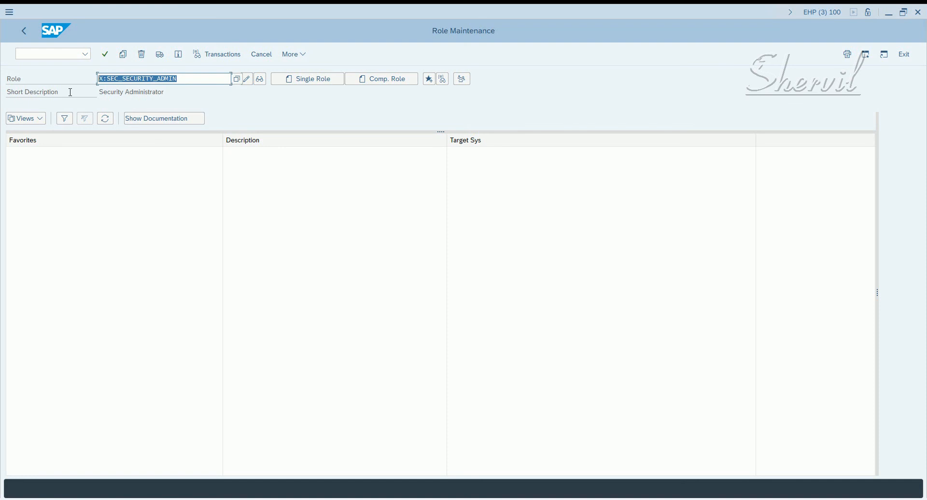
key("ctrl+v")
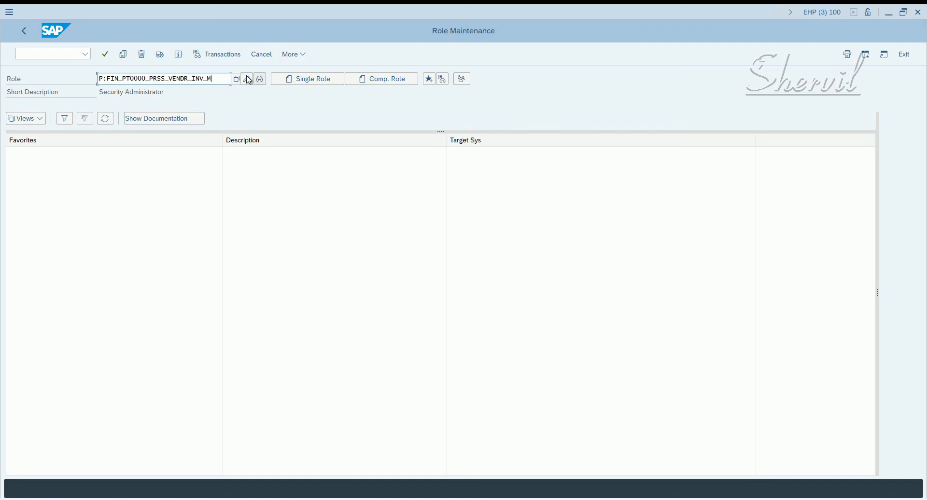
left_click(247, 78)
left_click(265, 153)
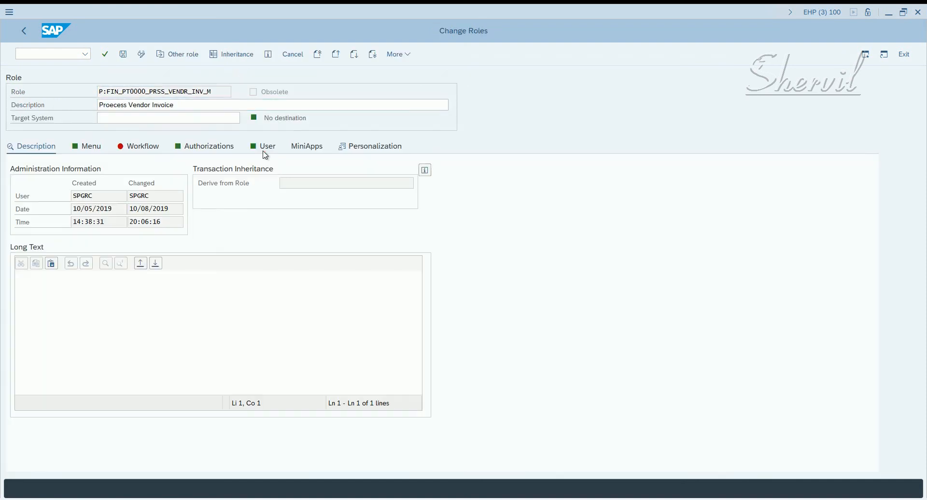
Step: Check the user ID in the relationship report and add T-SDADMIN to the user assignments of P:FIN_PT0000_PRSS_VENDR_INV_M
key("alt+Tab")
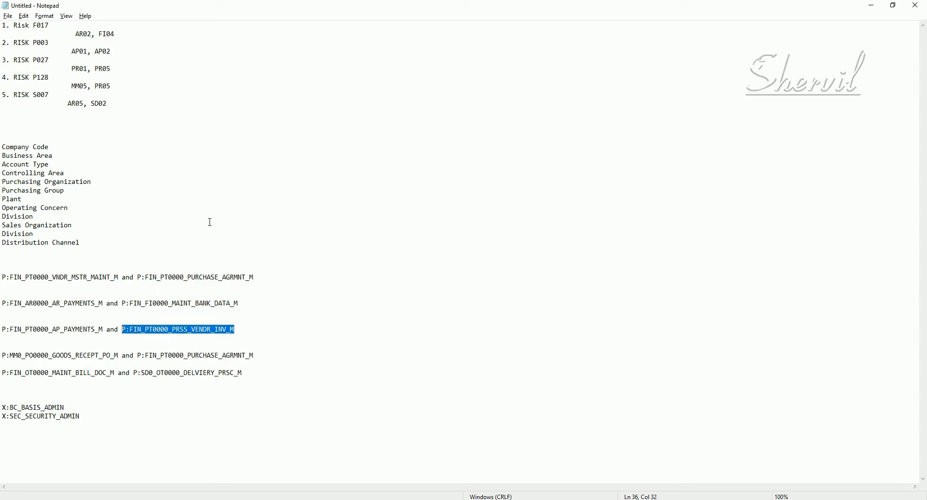
key("alt+Tab")
key("alt+Tab")
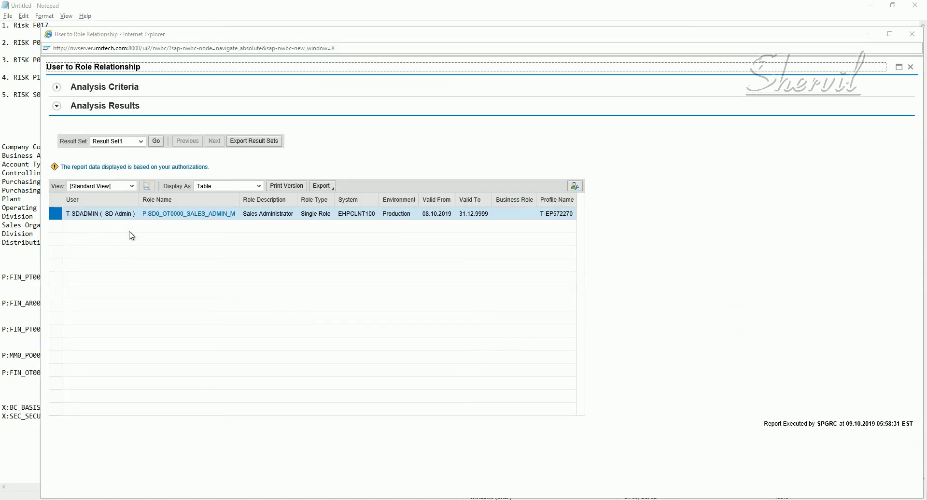
key("alt+Tab")
key("alt+Tab")
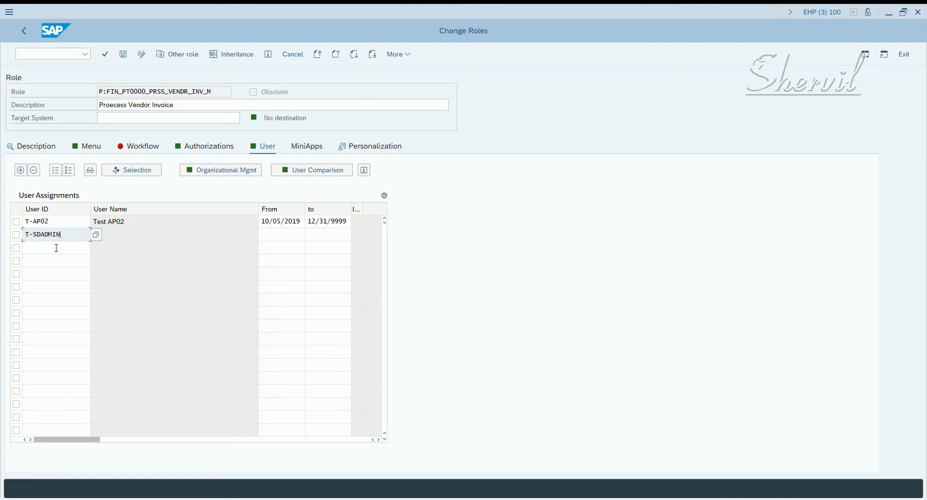
key("Return")
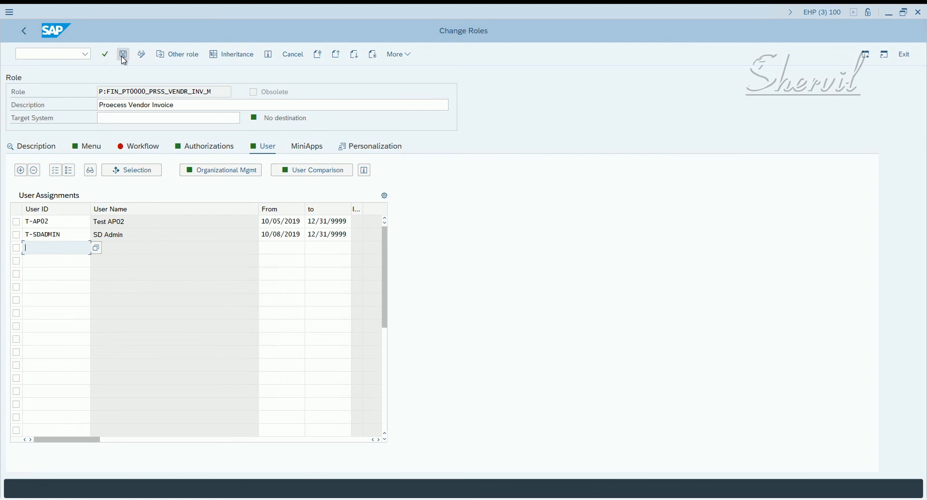
Step: Save the user assignments of role P:FIN_PT0000_PRSS_VENDR_INV_M, check the user master comparison, and return to Role Maintenance
left_click(123, 56)
left_click(289, 170)
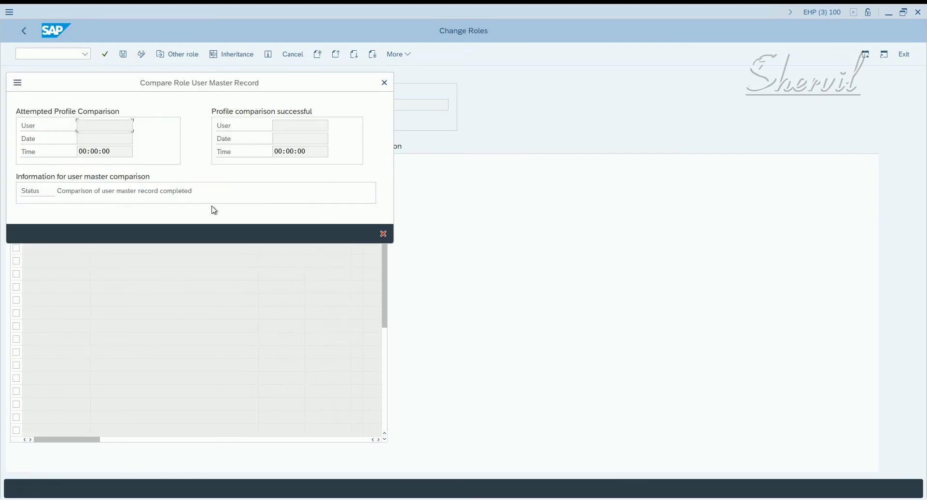
left_click(384, 237)
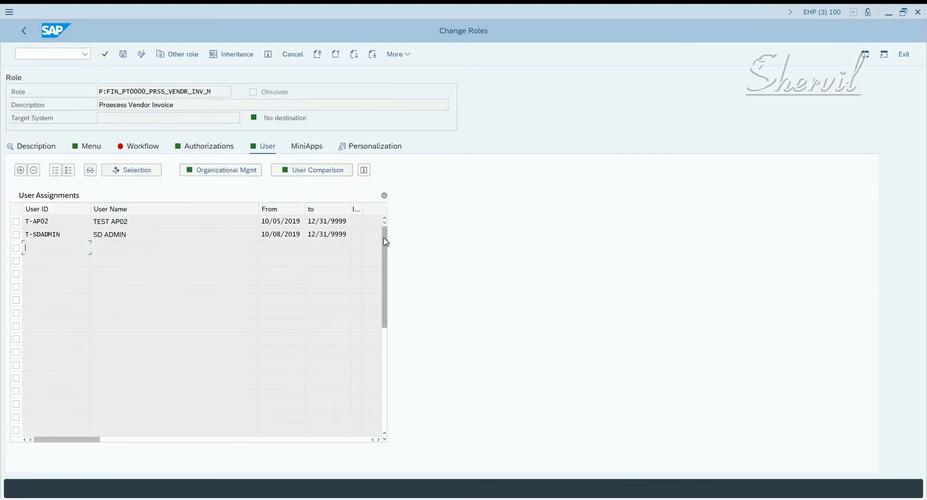
left_click(24, 33)
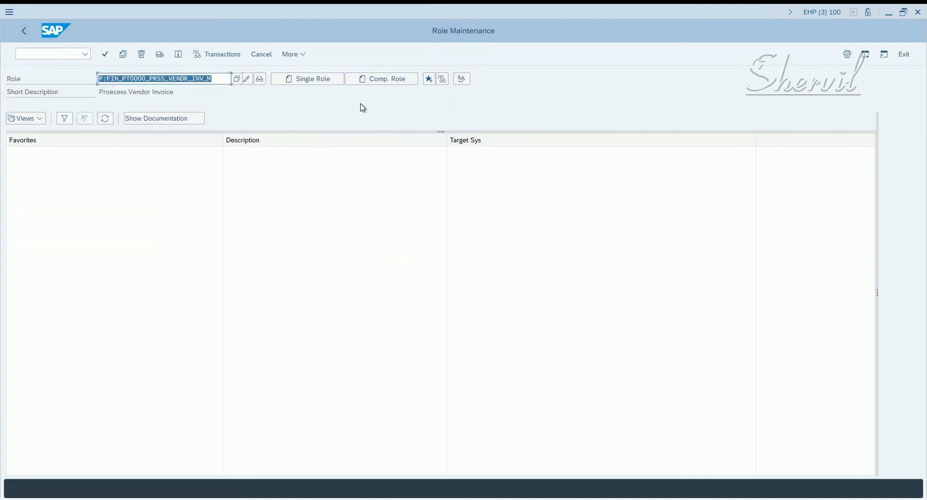
Step: Switch to the User to Role Relationship report in Internet Explorer, rerun it in the foreground for T-SDADMIN, and close its window
key("alt+Tab")
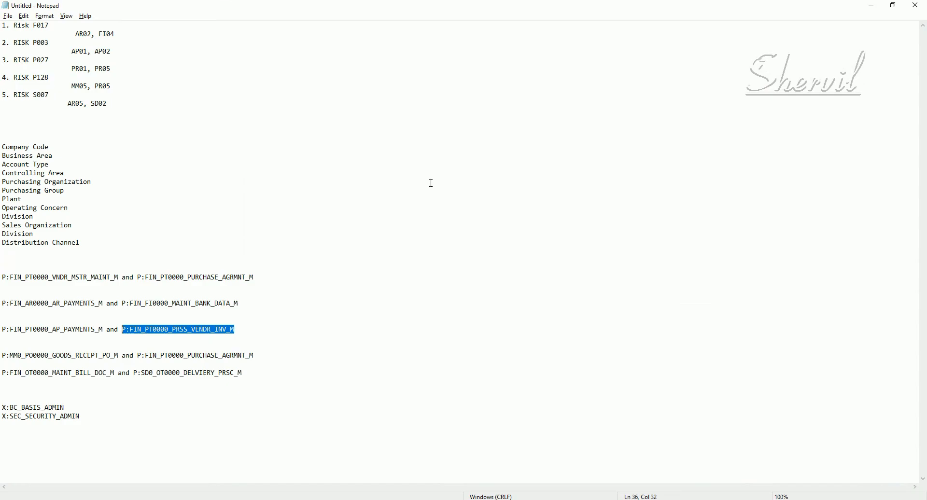
key("alt+Tab")
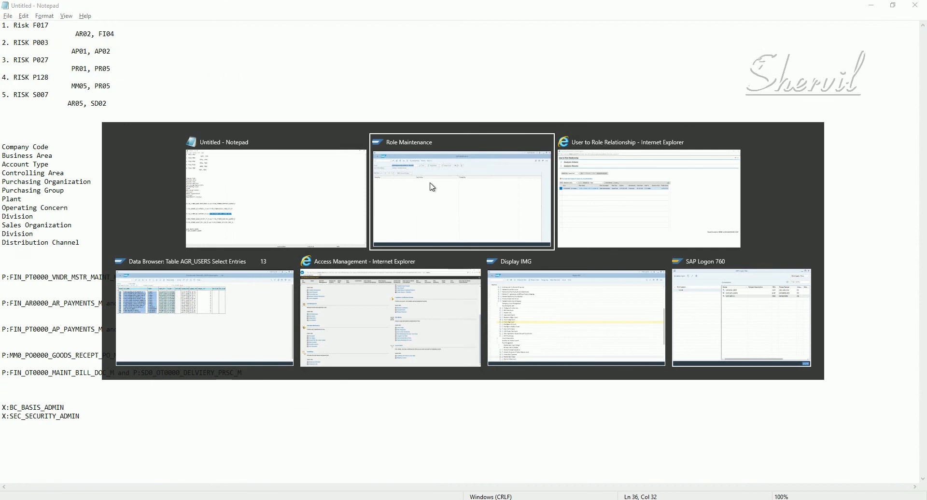
key("alt+Tab")
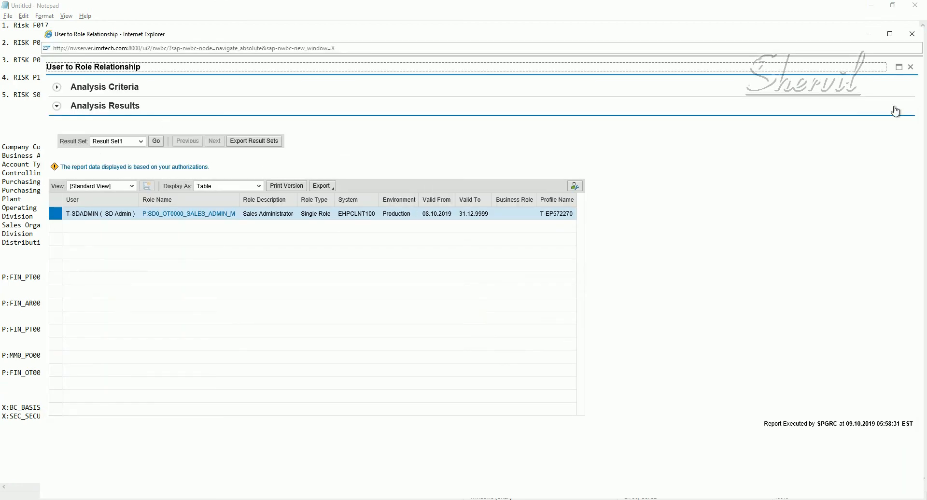
left_click(912, 68)
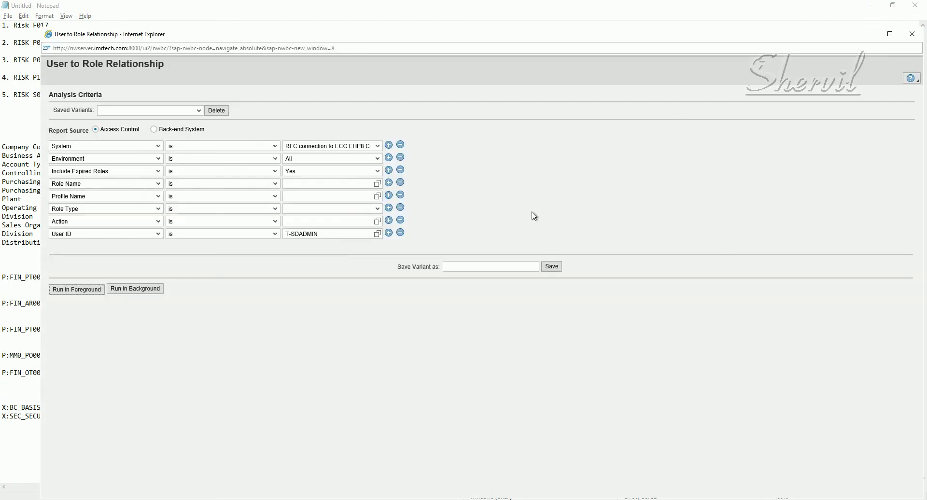
left_click(75, 293)
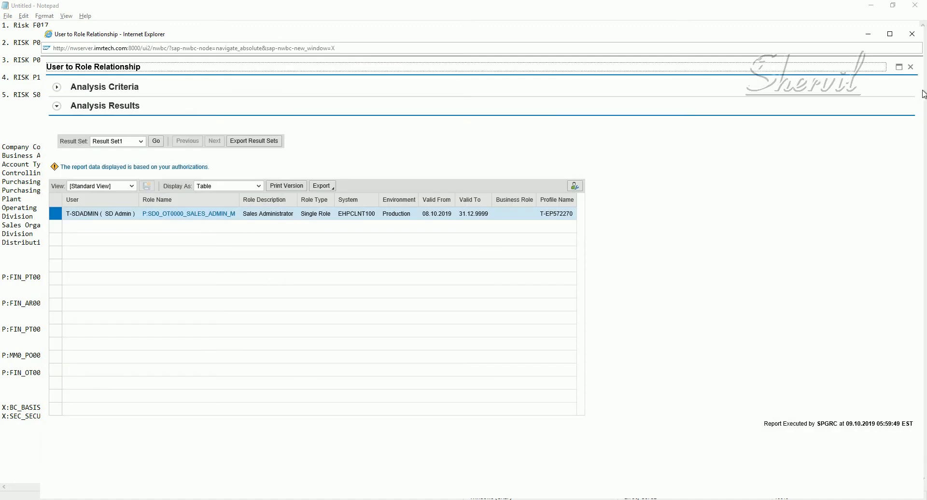
left_click(910, 69)
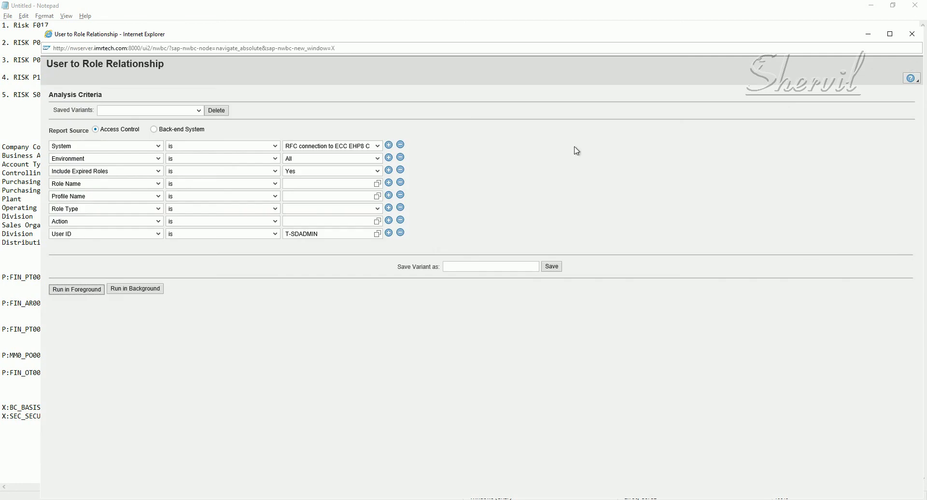
left_click(914, 35)
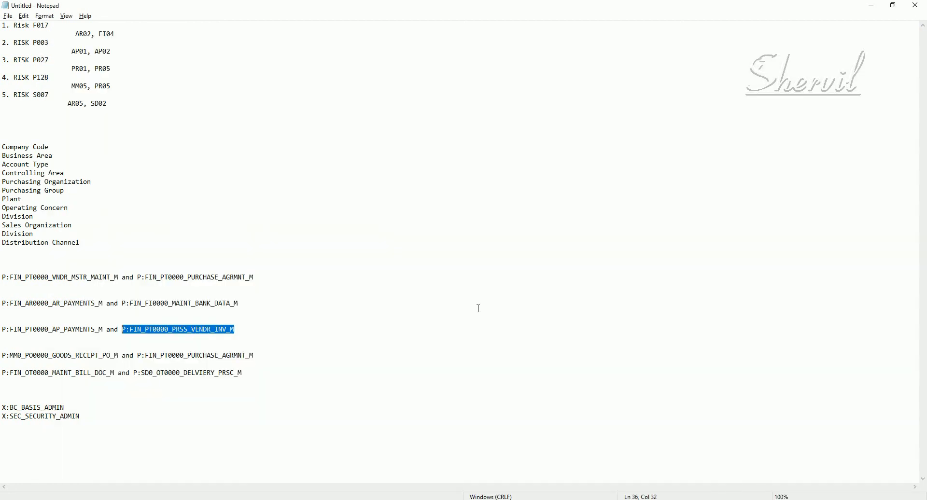
Step: Switch to the Access Management page in Internet Explorer and open a new User to Role Relationship report
key("alt+Tab")
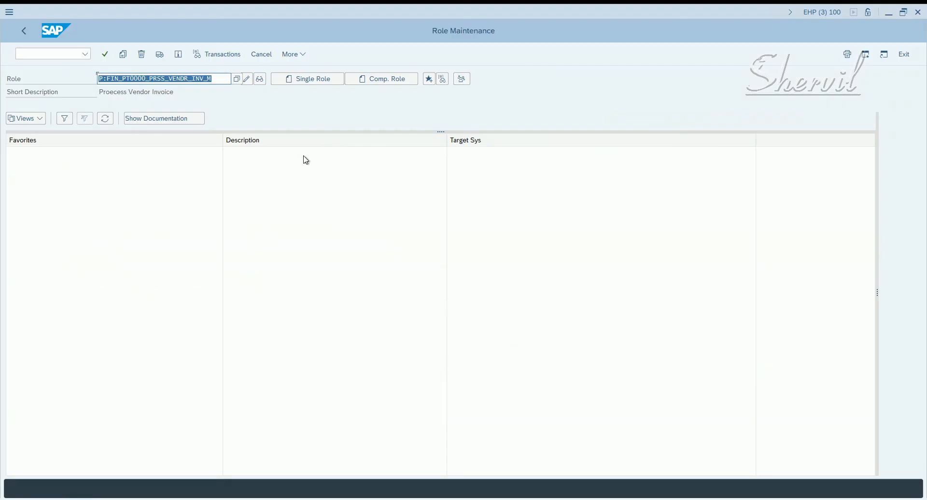
key("alt+Tab")
key("Tab")
key("Tab")
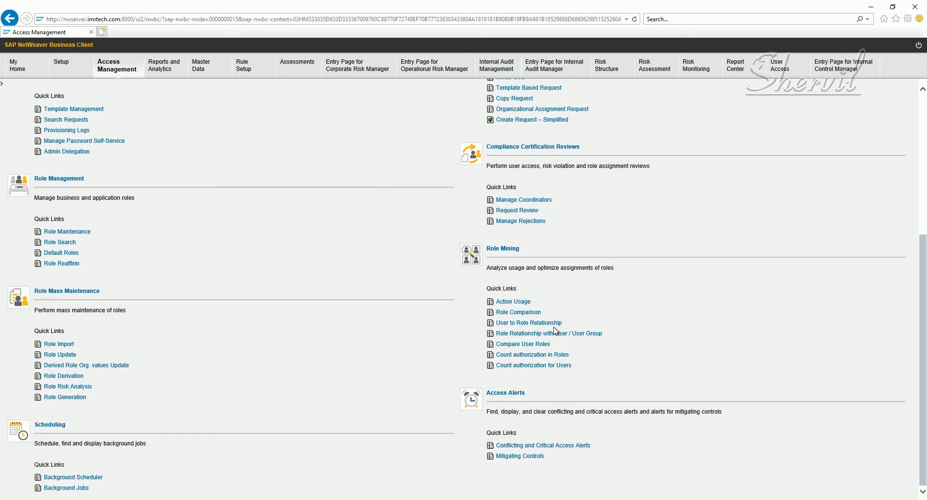
left_click(524, 321)
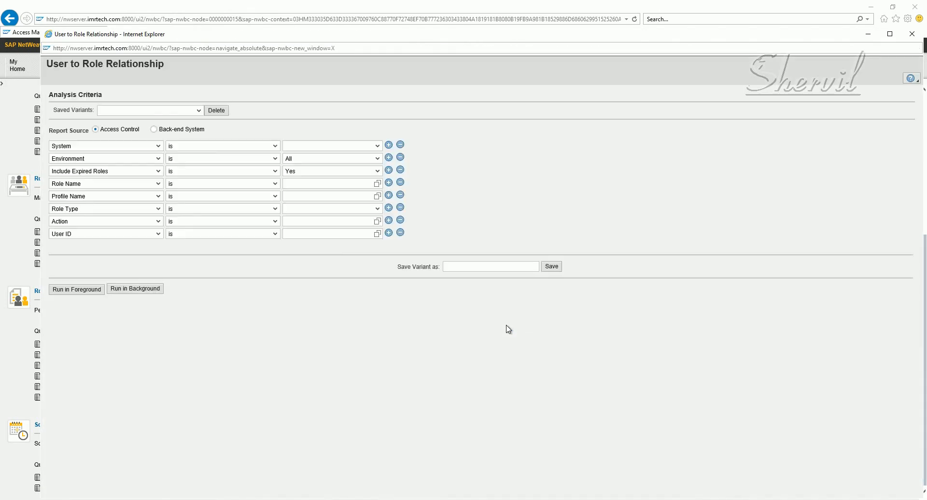
Step: Run the report in the foreground for system EHPCLNT100 and user ID T-SDADMIN
left_click(354, 147)
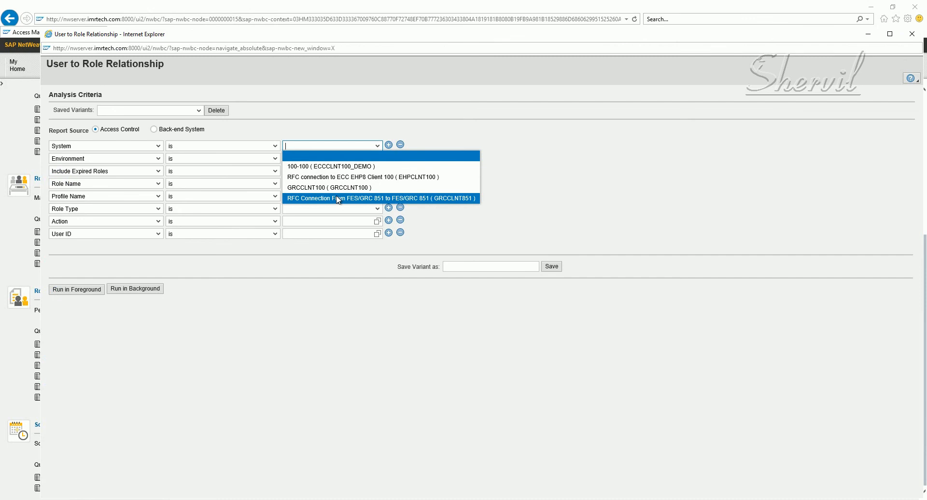
left_click(356, 180)
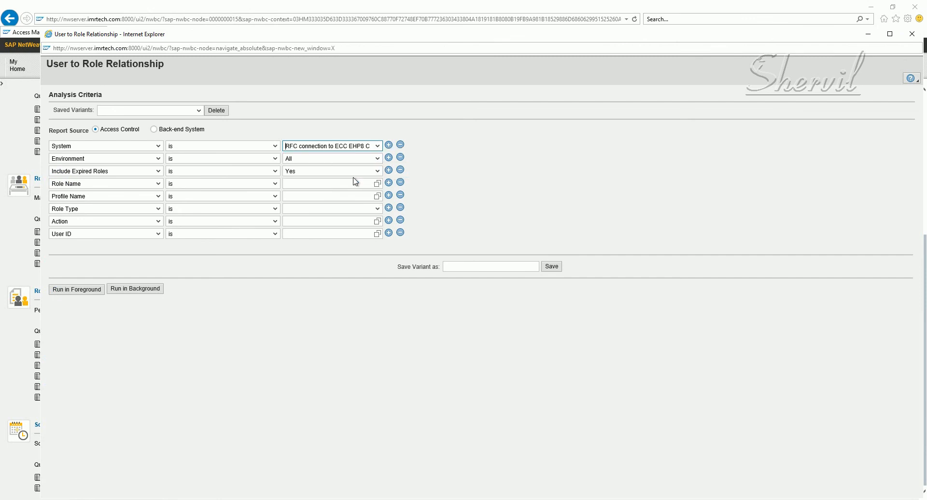
left_click(310, 234)
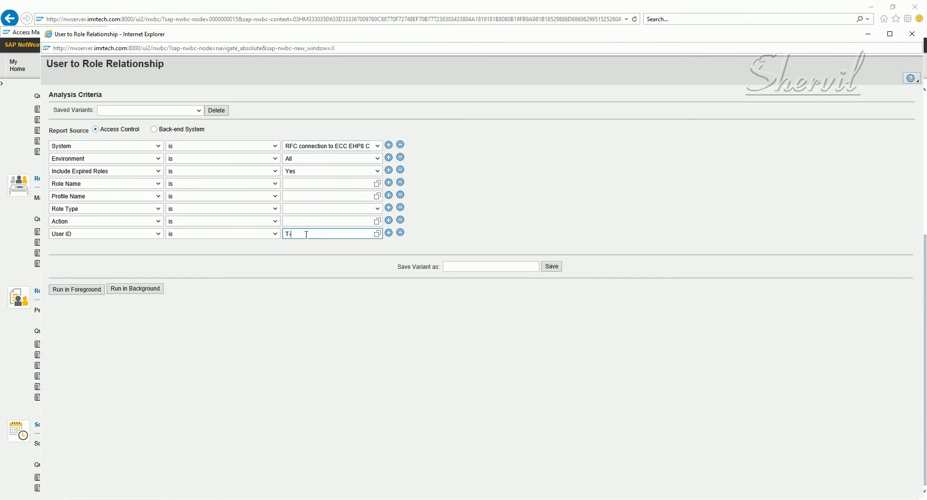
type("T-SDADMIN")
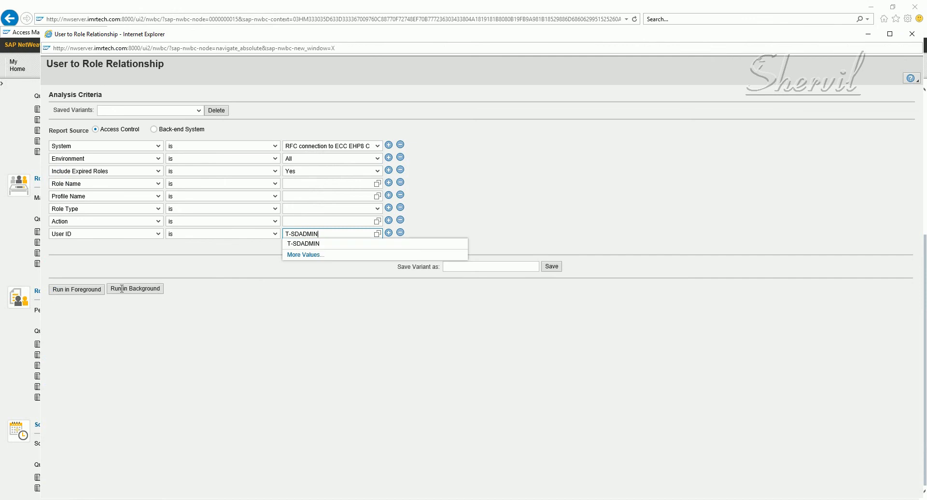
left_click(67, 291)
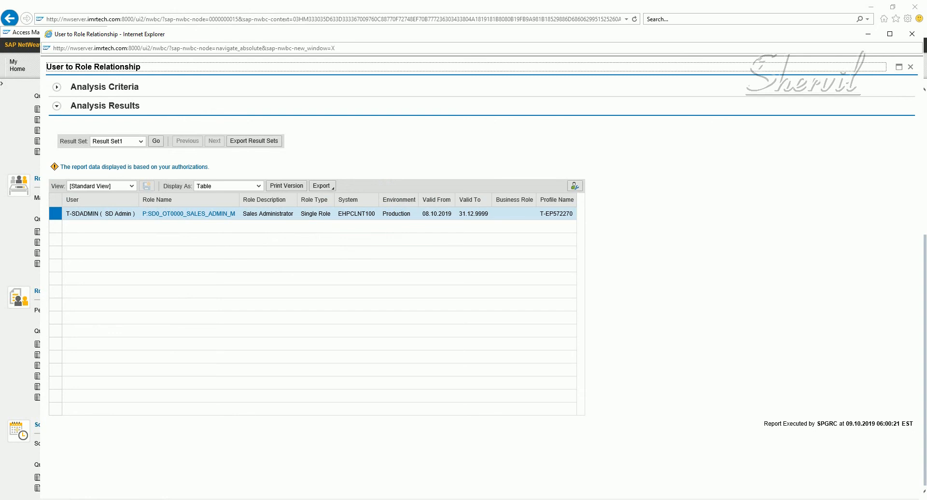
Step: Switch to Display IMG in SAP GUI and execute the Repository Object Synch for connector EHPCLNT100 in incremental mode
mouse_move(196, 497)
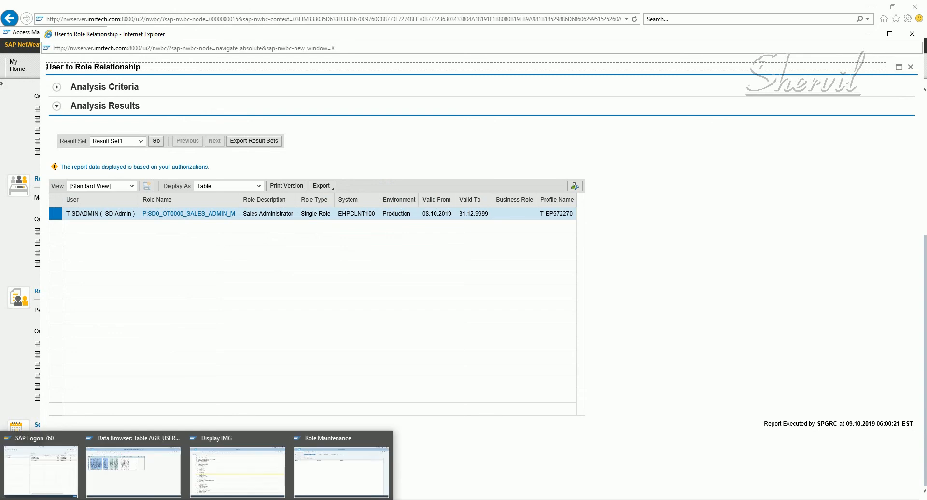
left_click(237, 434)
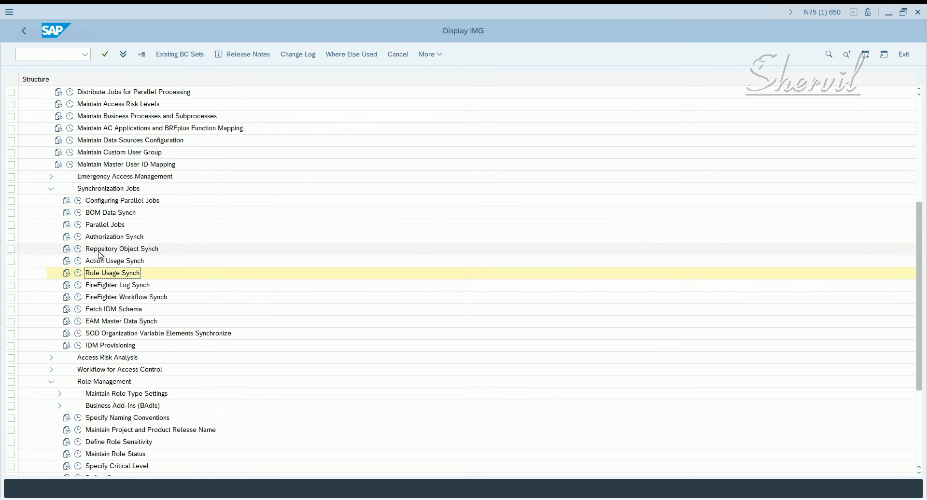
left_click(121, 249)
left_click(78, 248)
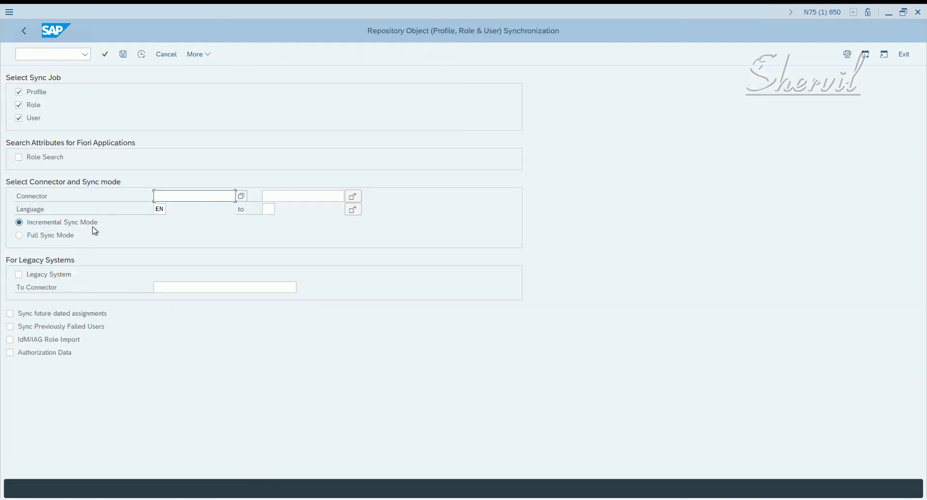
left_click(242, 197)
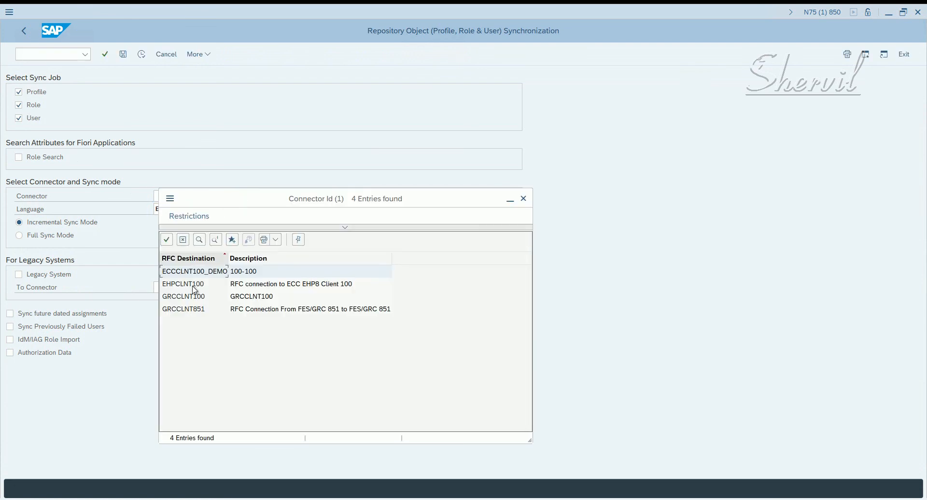
double_click(194, 287)
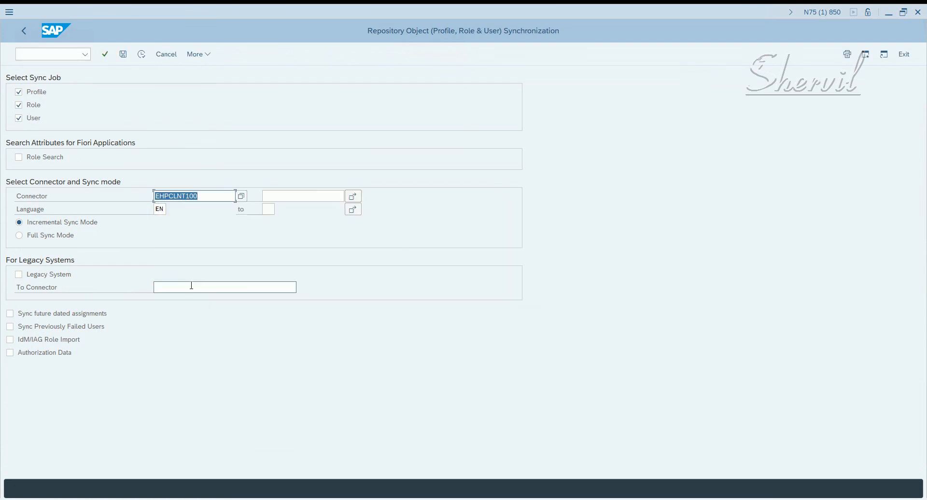
left_click(141, 54)
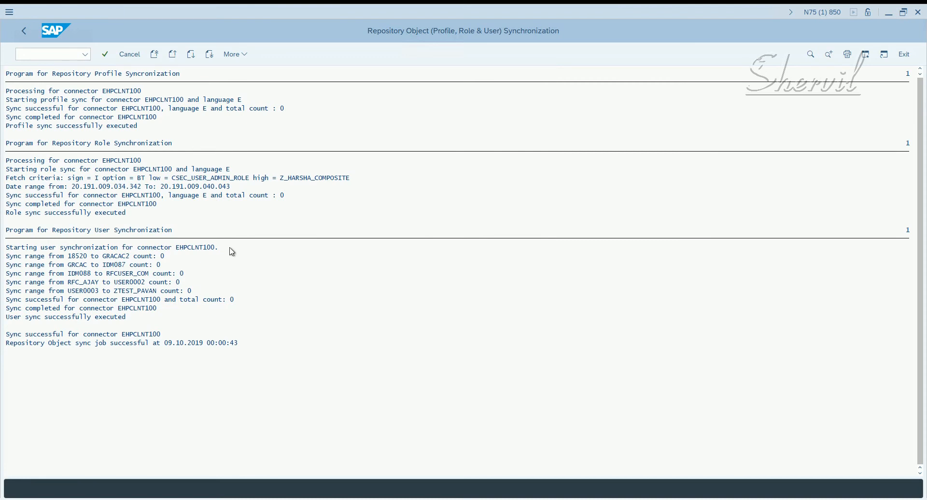
Step: Return to the User to Role Relationship report, run T-SDADMIN's analysis again with the same criteria, and close the report window
key("alt+Tab")
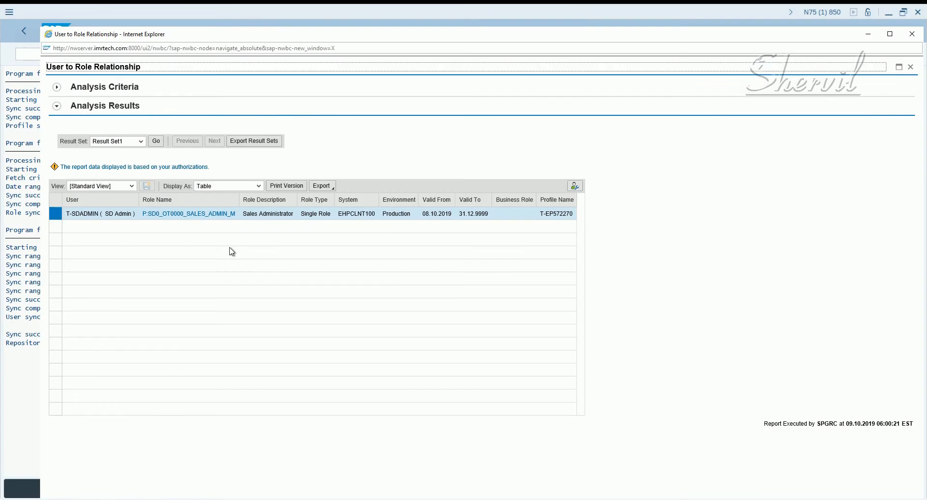
left_click(911, 70)
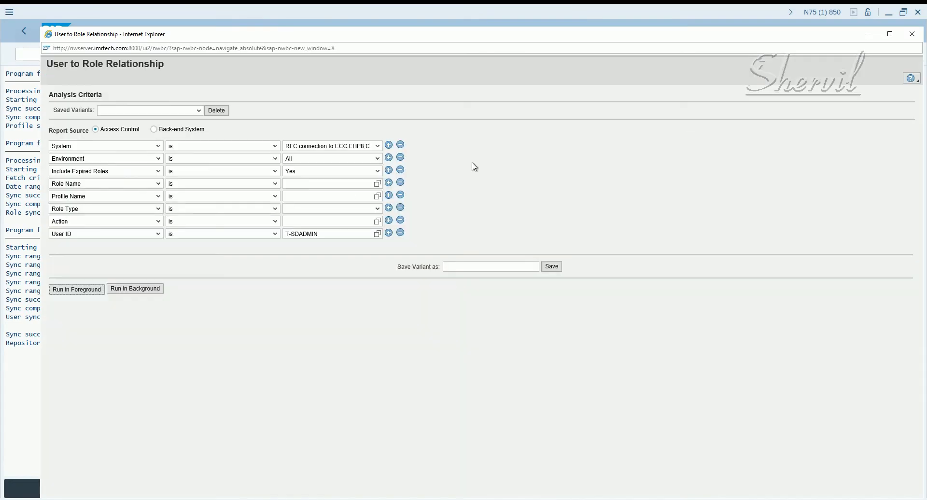
left_click(71, 292)
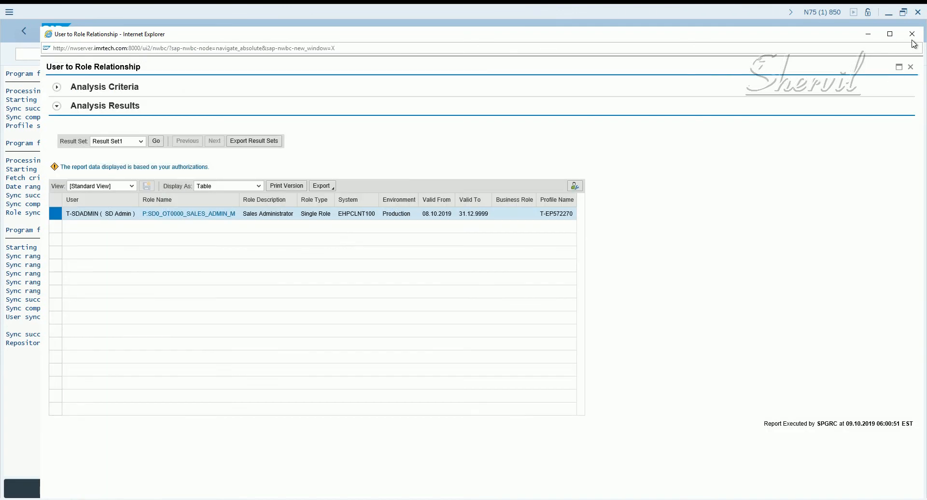
left_click(912, 68)
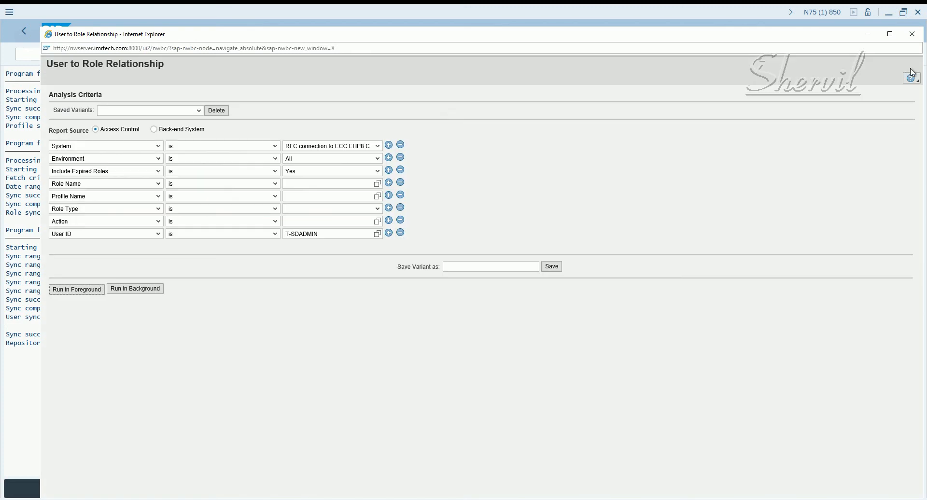
left_click(912, 34)
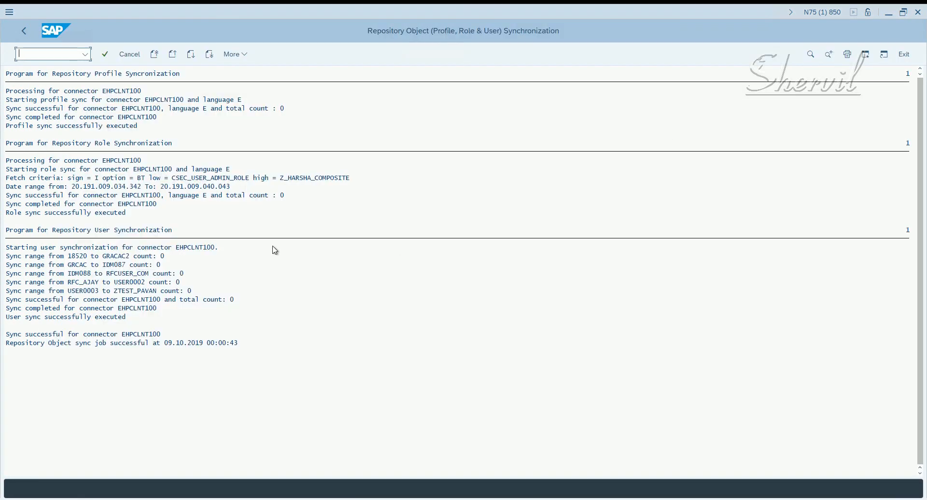
Step: Leave the Repository Object Synch results and its selection screen to return to the IMG structure
left_click(122, 343)
left_click(24, 30)
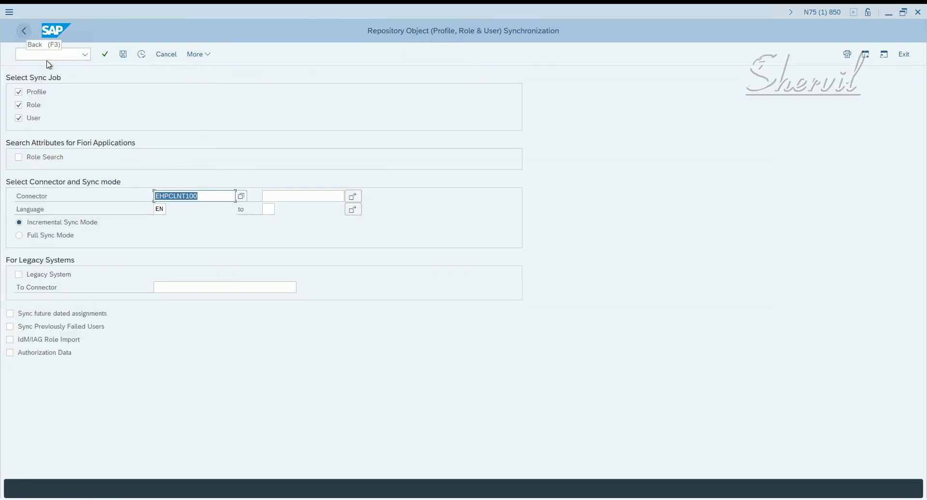
left_click(23, 30)
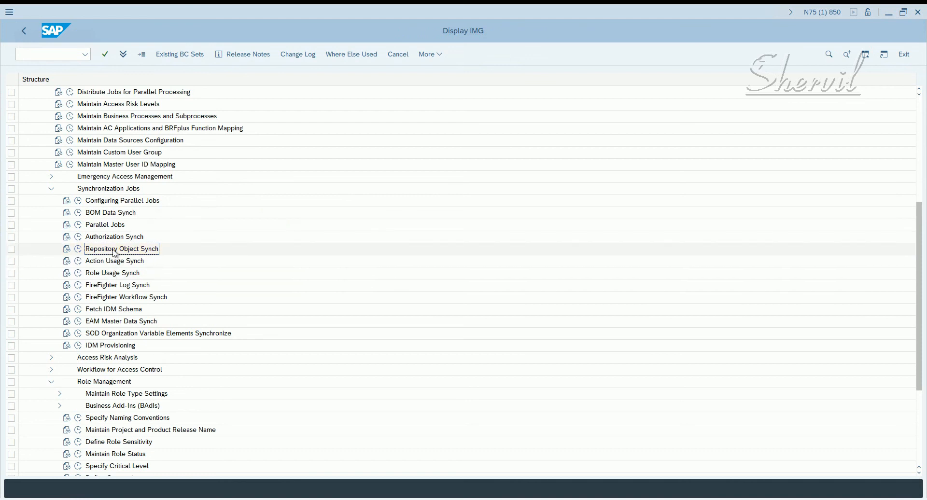
Step: Switch to the browser, run a fresh foreground User to Role Relationship analysis for system EHPCLNT100 and user ID T-SDADMIN, and close the report window
key("alt+Tab")
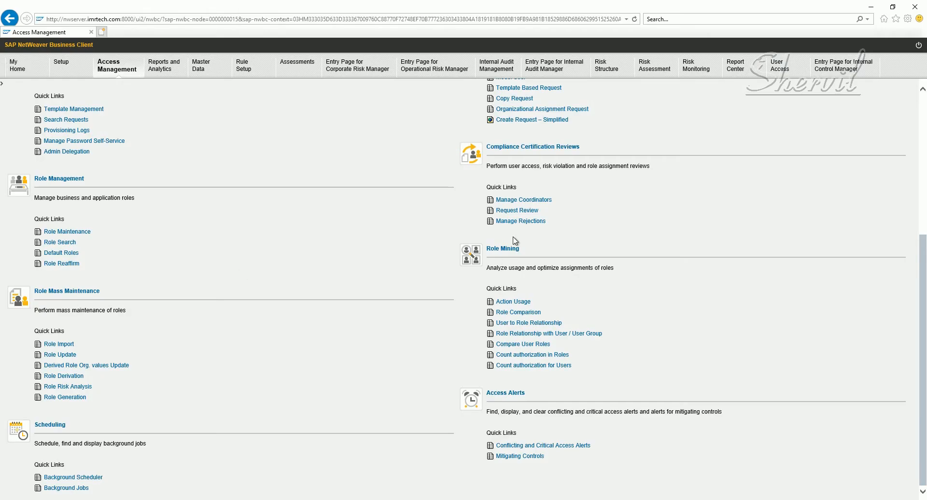
left_click(533, 322)
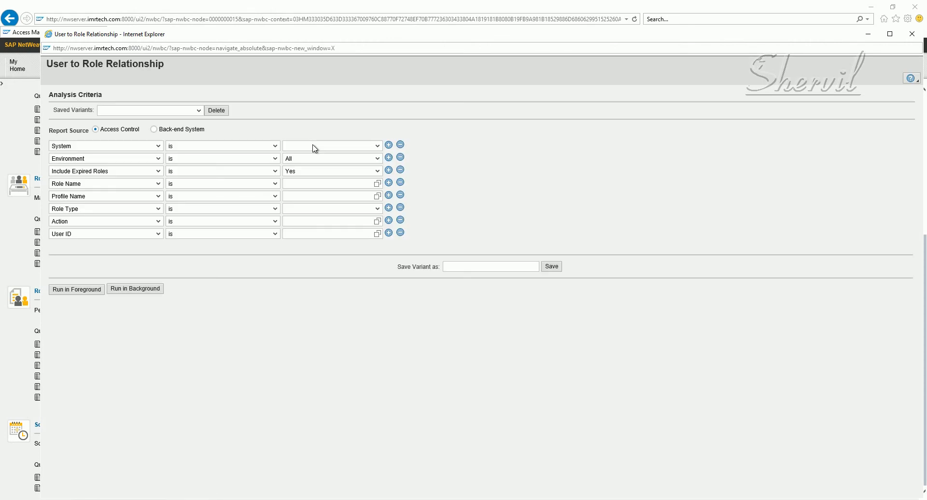
left_click(377, 145)
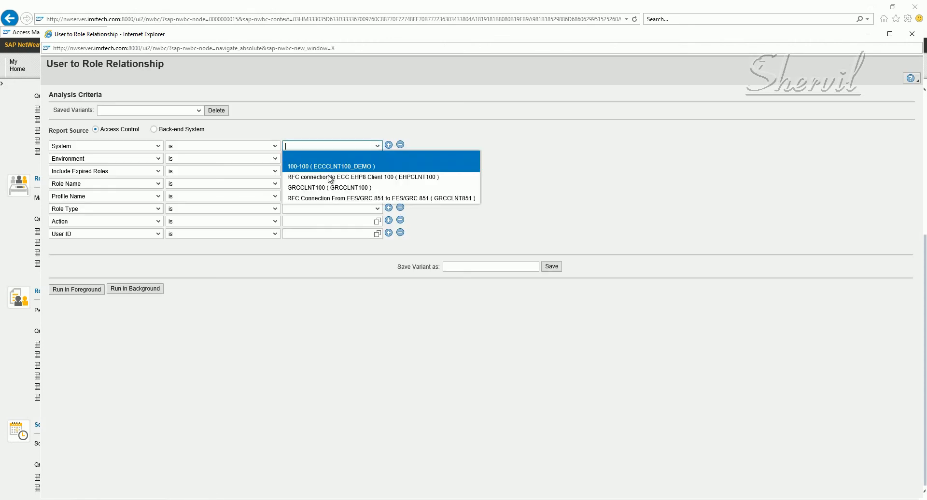
left_click(331, 177)
left_click(288, 234)
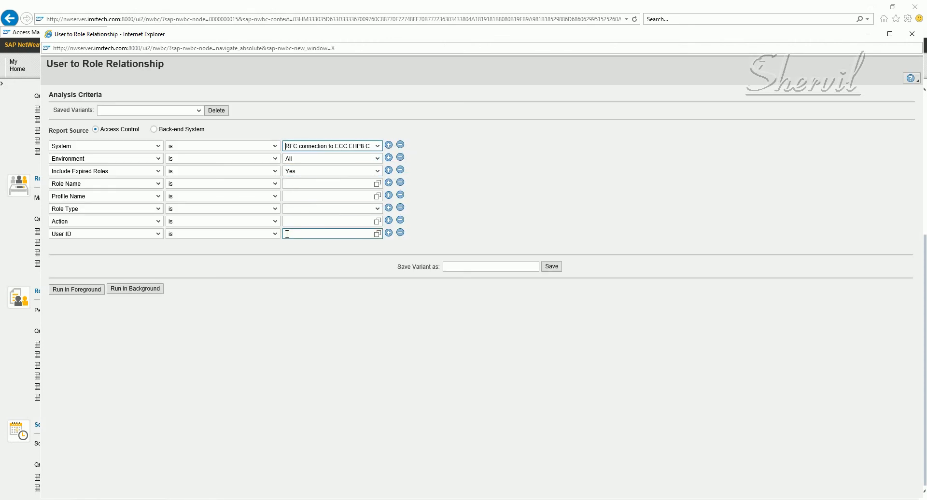
type("t")
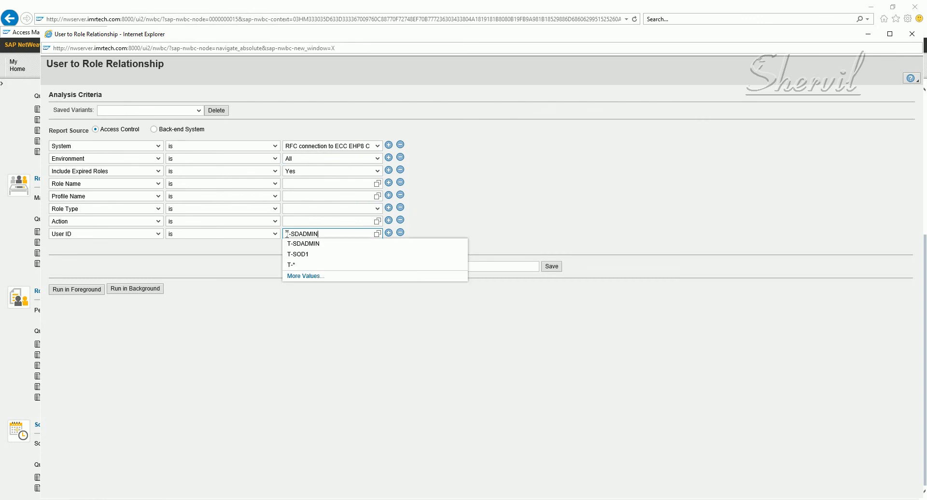
left_click(215, 279)
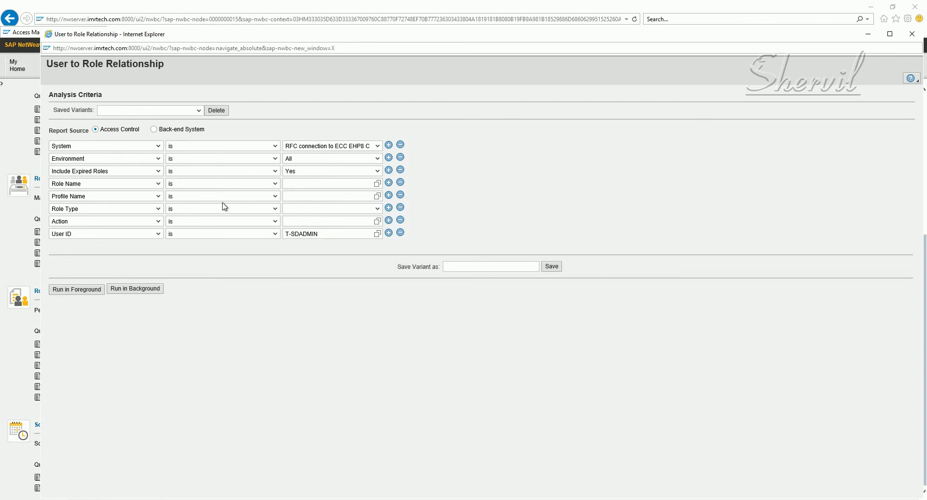
left_click(79, 290)
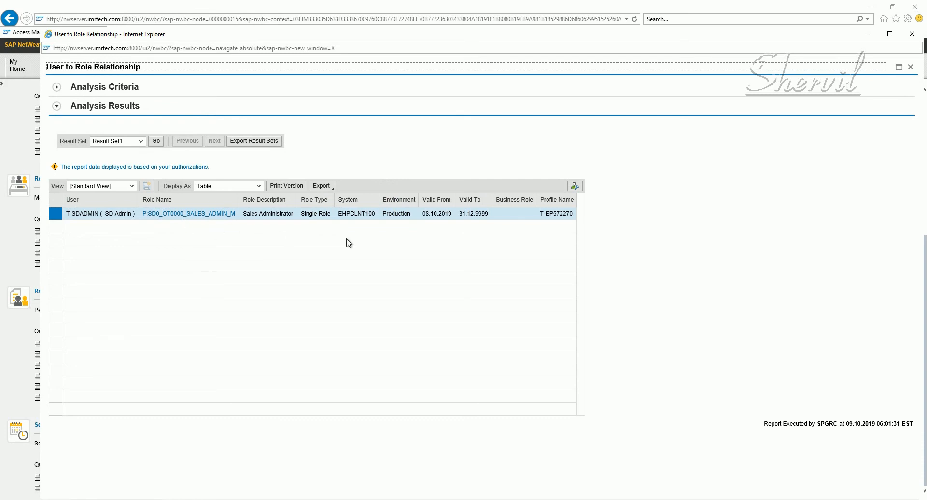
key("alt+F4")
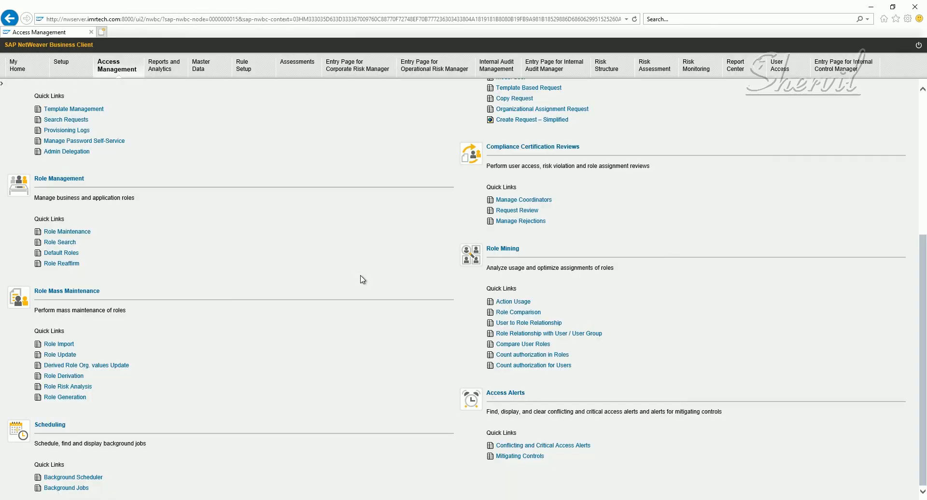
Step: Switch to Role Maintenance in EHP client 100, run the user comparison for role P:FIN_PT0000_PRSS_VENDR_INV_M, and return to SAP Easy Access
key("alt+Tab")
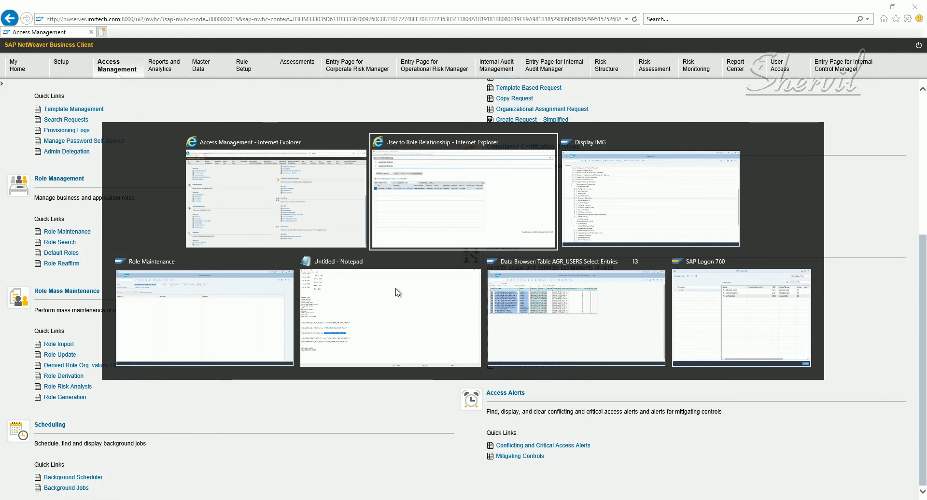
key("alt+Tab")
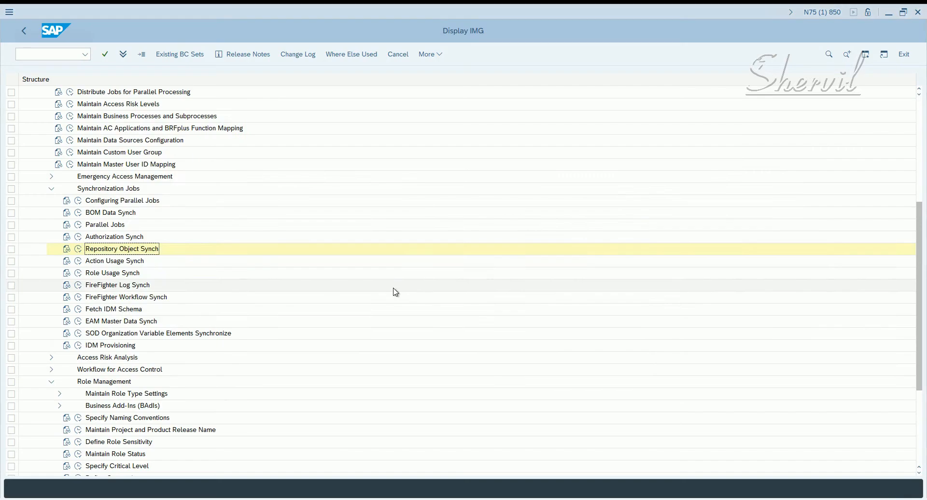
key("alt+Tab")
key("alt+Tab")
key("alt+Tab")
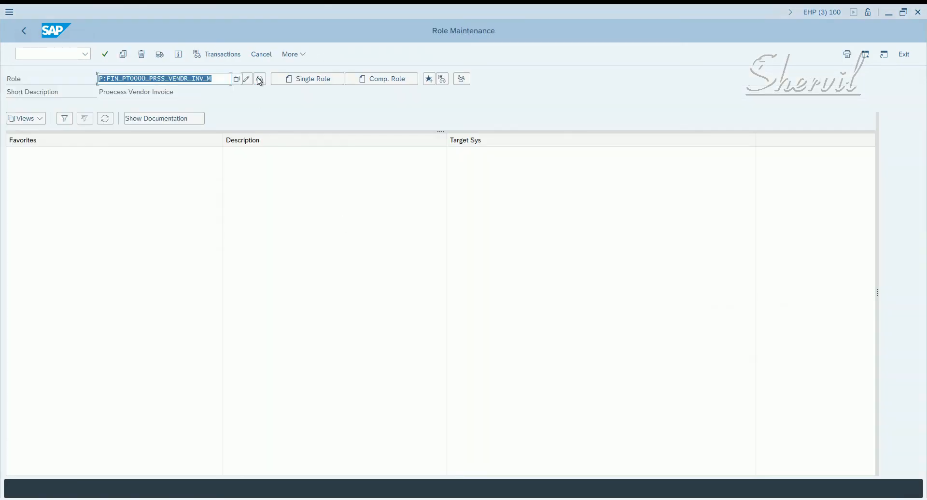
left_click(259, 79)
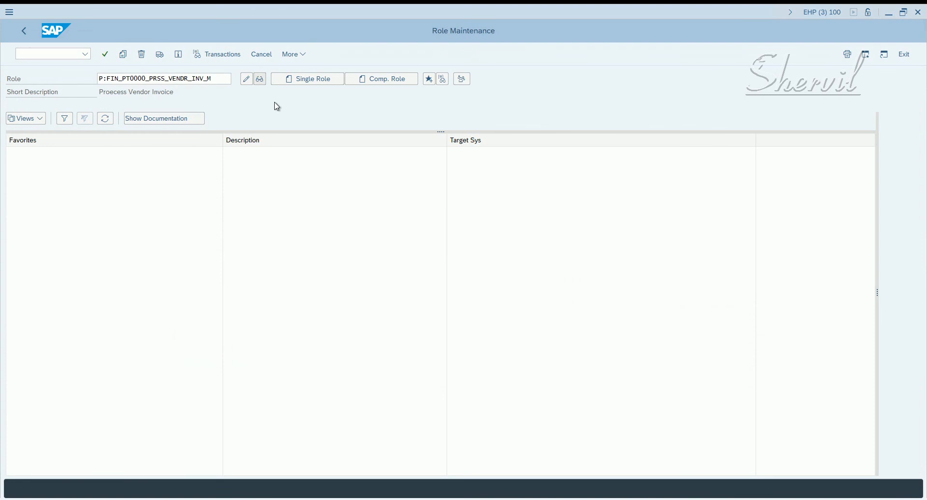
left_click(269, 146)
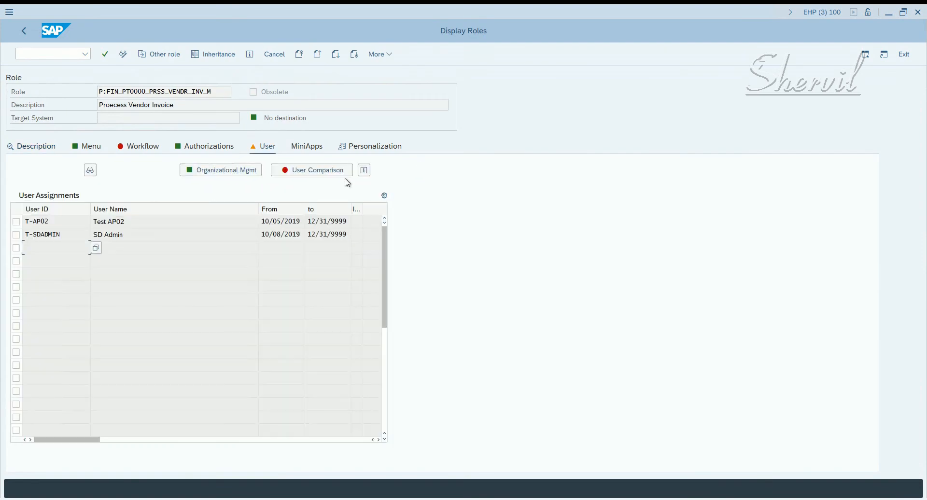
left_click(312, 173)
left_click(281, 235)
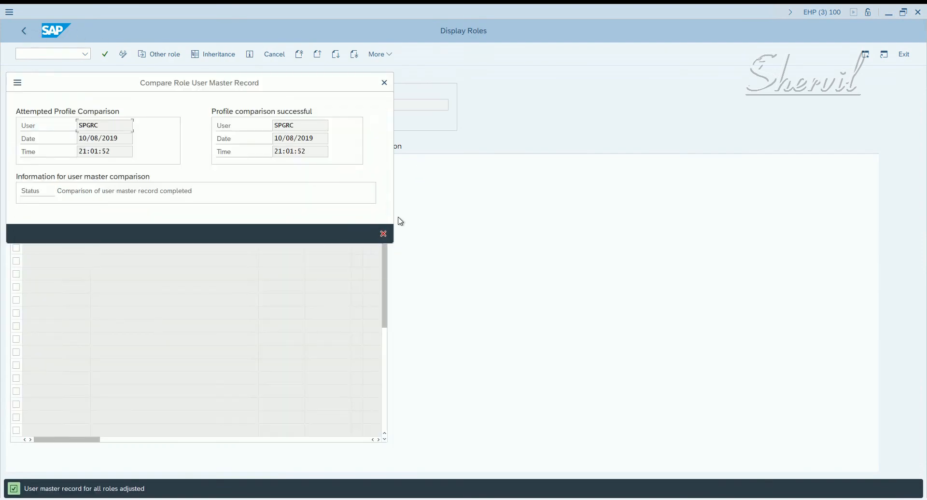
left_click(384, 234)
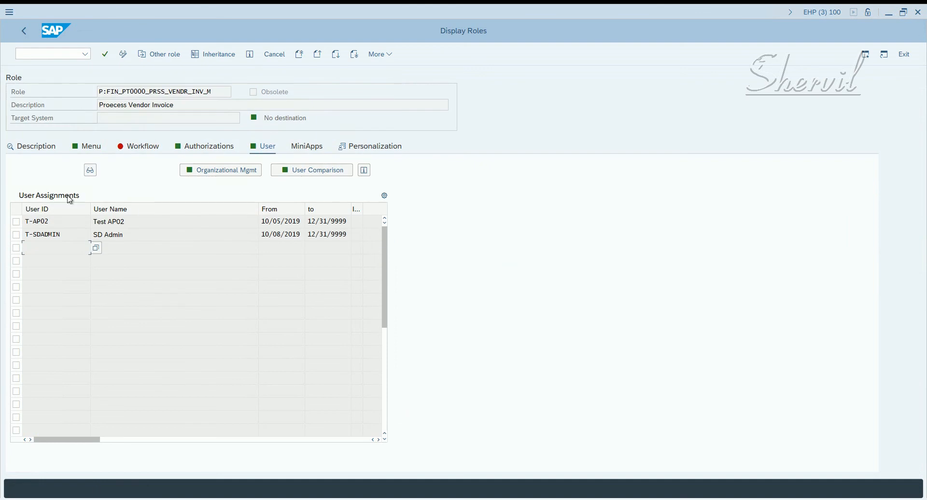
double_click(65, 236)
left_click(28, 32)
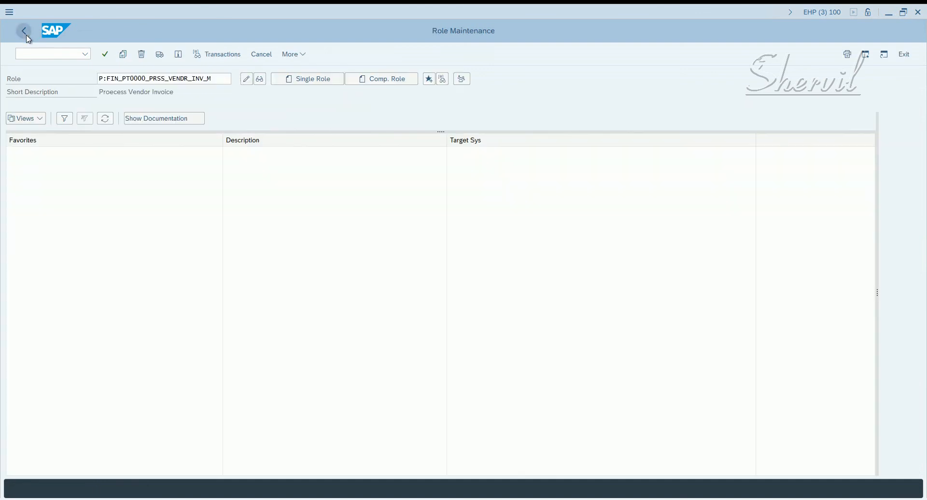
left_click(28, 32)
Step: Open User Maintenance, display T-SDADMIN's role assignments, and return to the initial screen
left_click(49, 53)
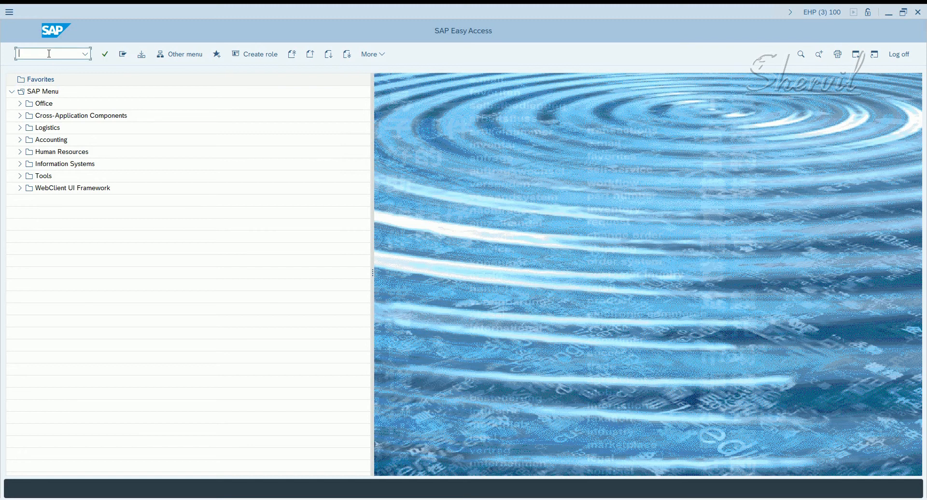
key("Return")
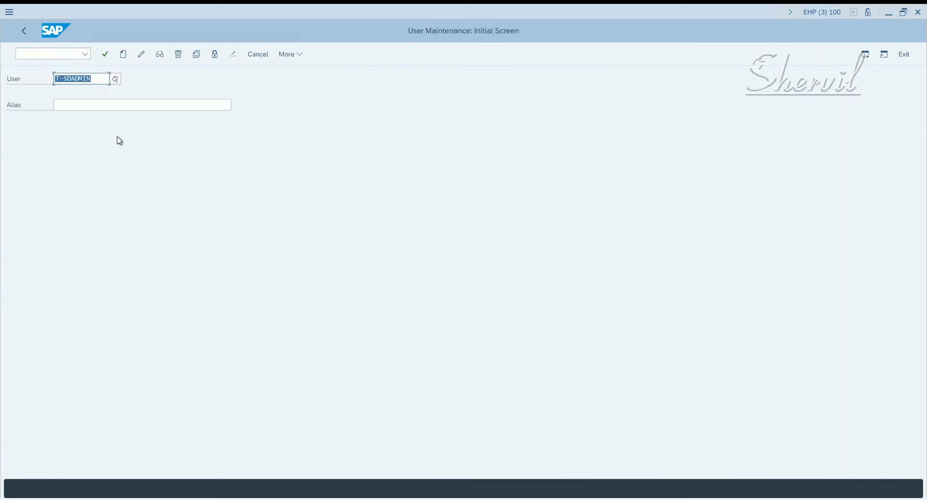
left_click(117, 137)
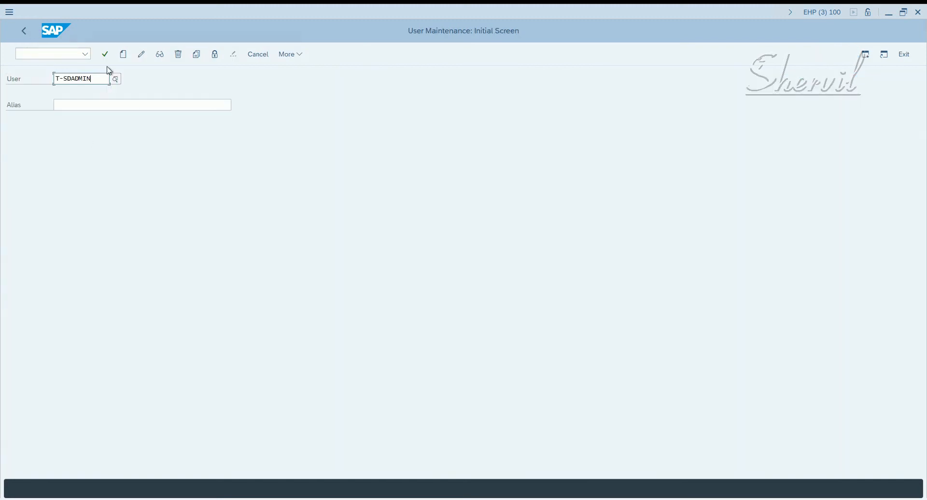
left_click(166, 54)
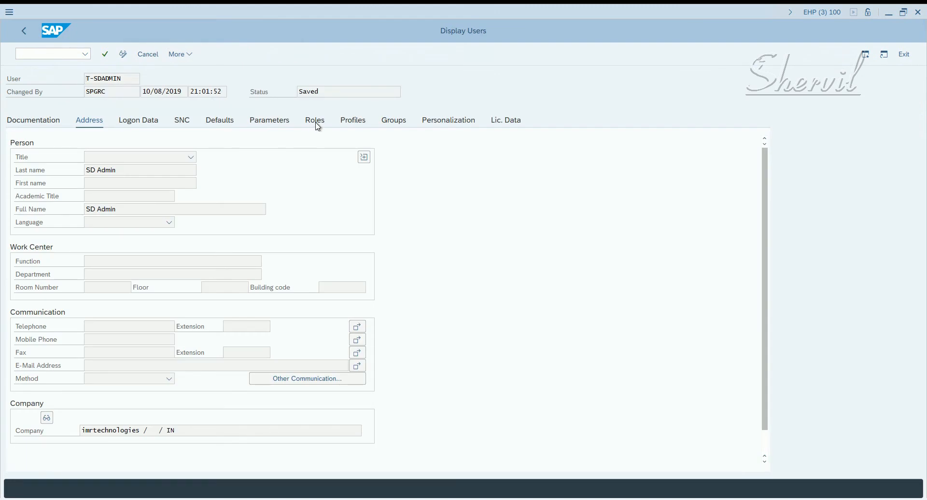
left_click(317, 123)
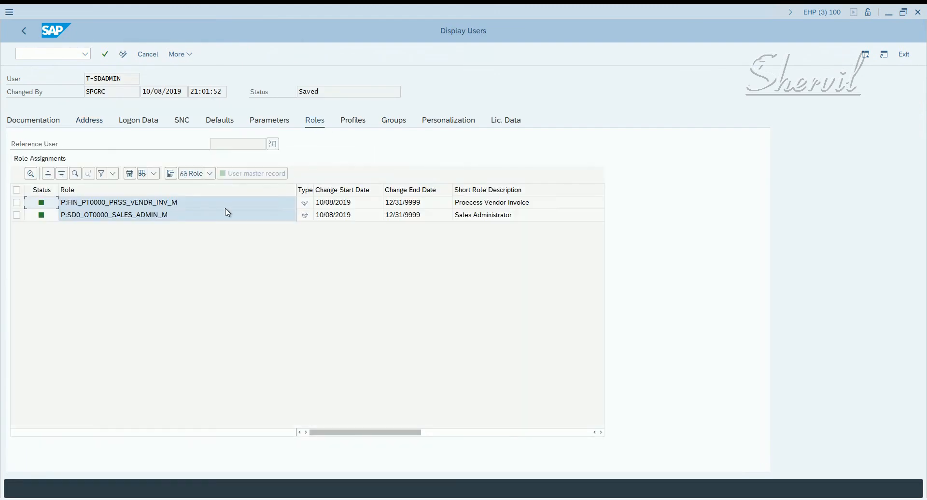
left_click(23, 31)
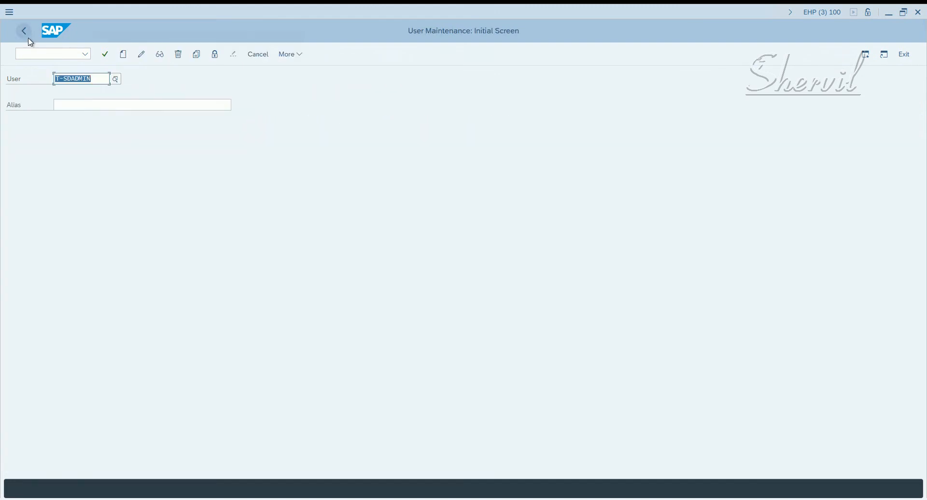
Step: Switch to Display IMG and execute the Repository Object Synch again for connector EHPCLNT100 in incremental sync mode
key("alt+Tab")
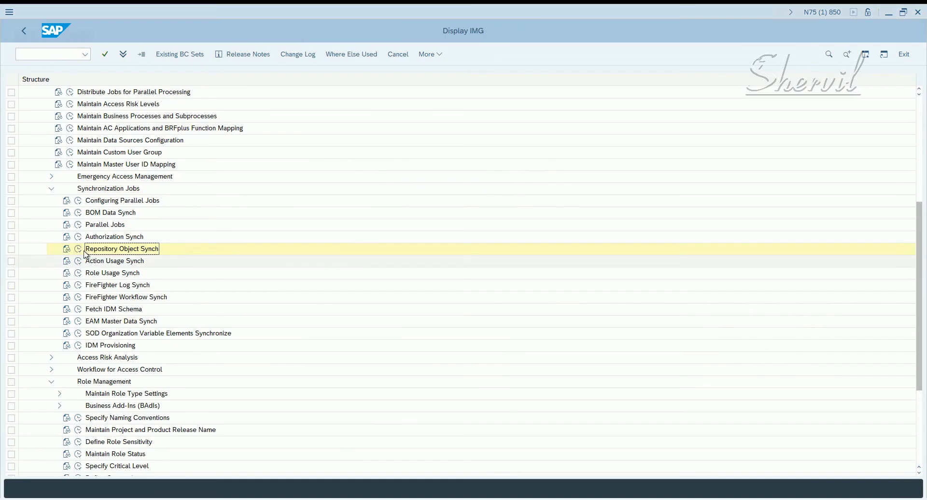
left_click(77, 248)
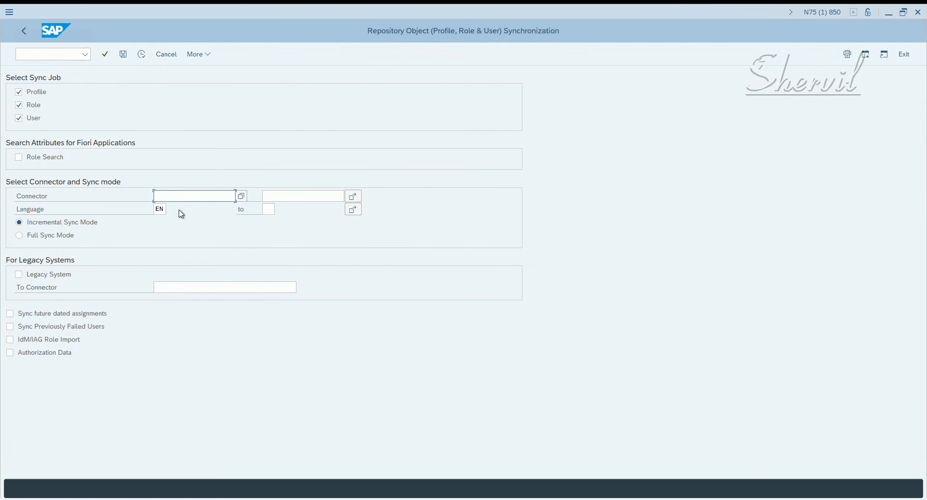
left_click(242, 197)
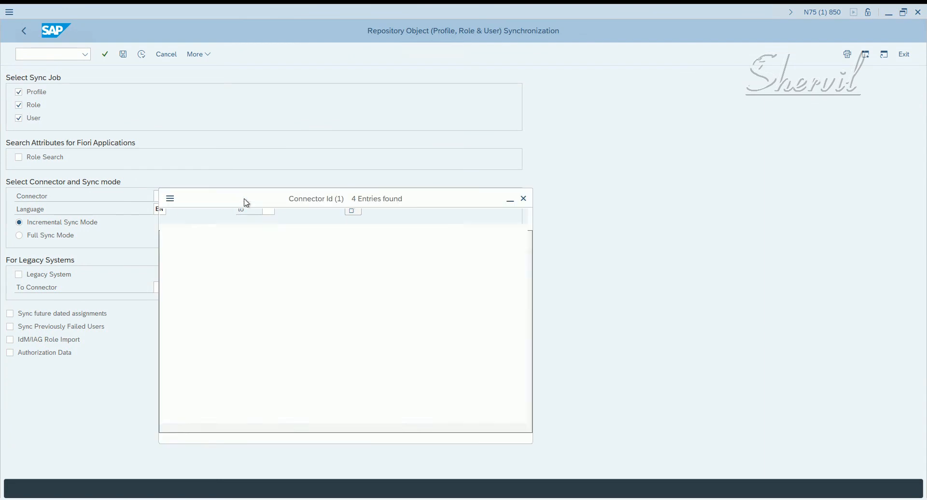
double_click(193, 288)
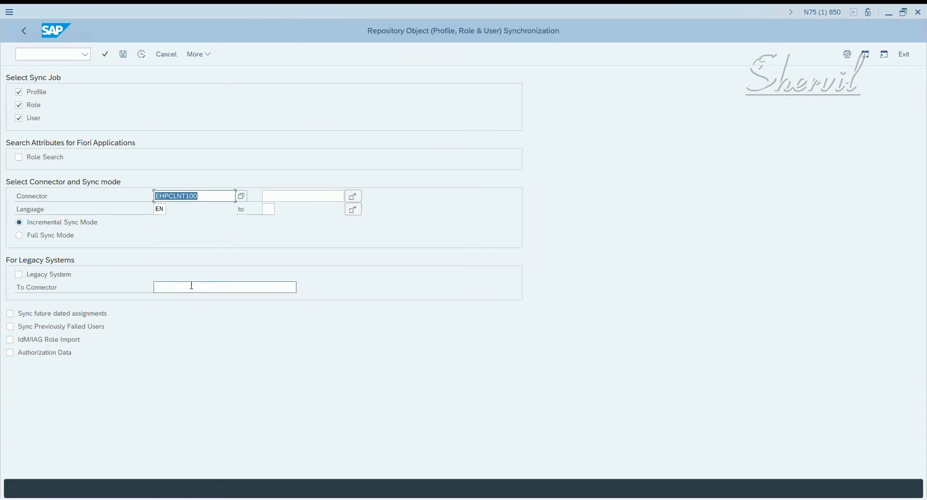
left_click(143, 56)
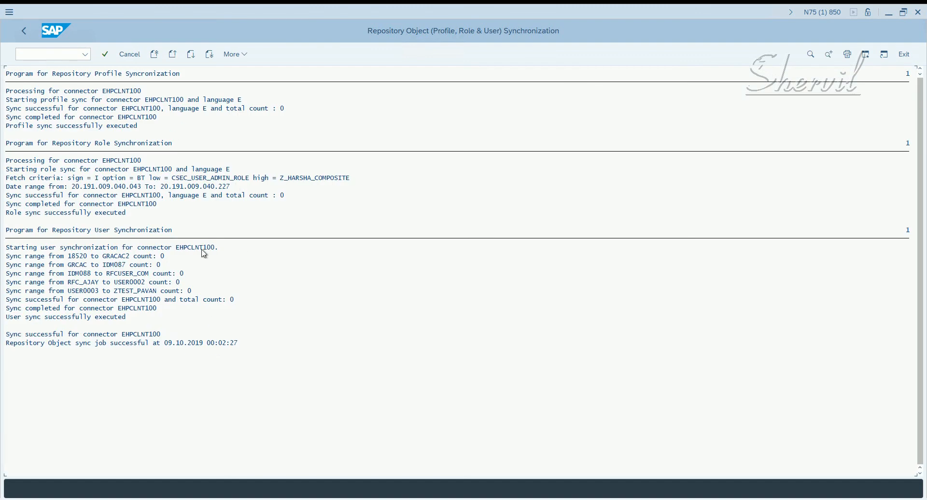
Step: Switch to the browser and set up a User to Role Relationship analysis for system EHPCLNT100 and user ID T-SDADMIN
key("alt+Tab")
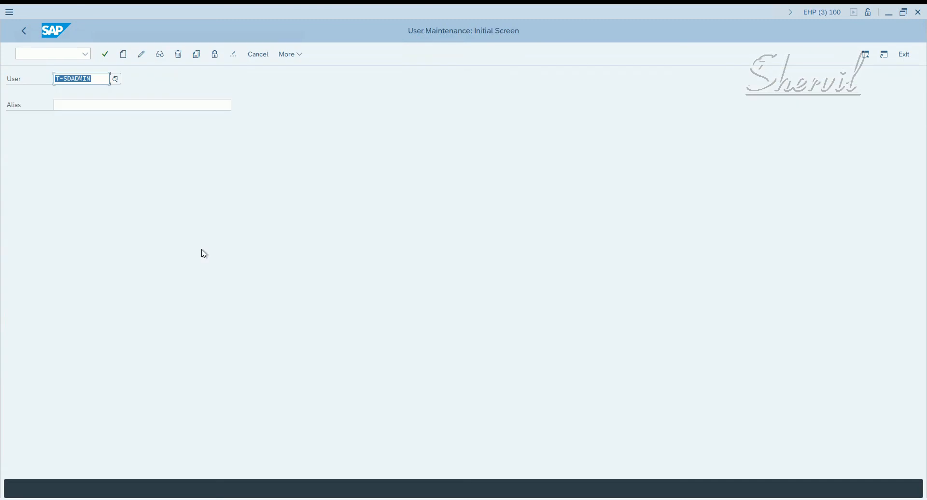
key("alt+Tab")
key("alt+Tab")
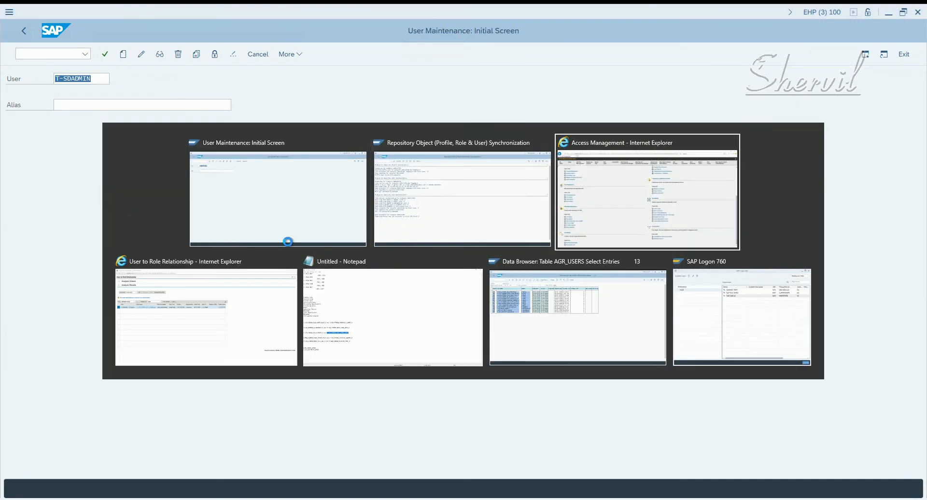
left_click(531, 322)
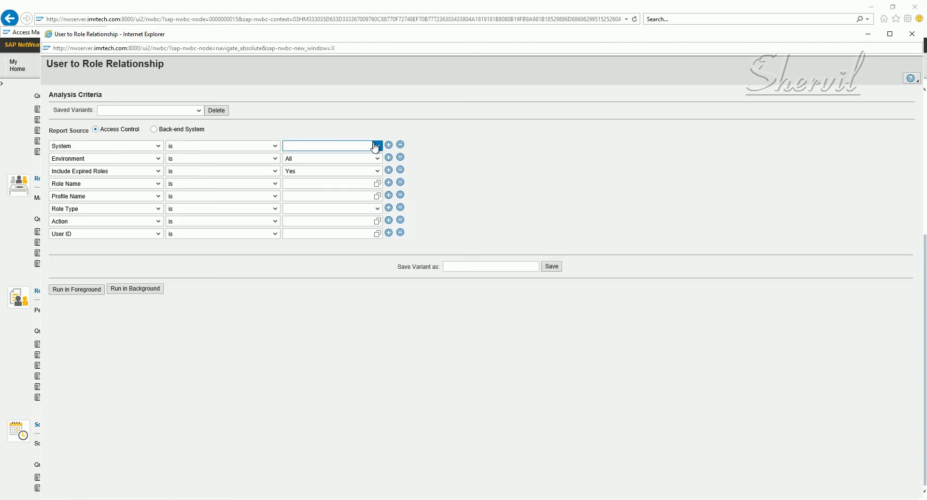
left_click(377, 145)
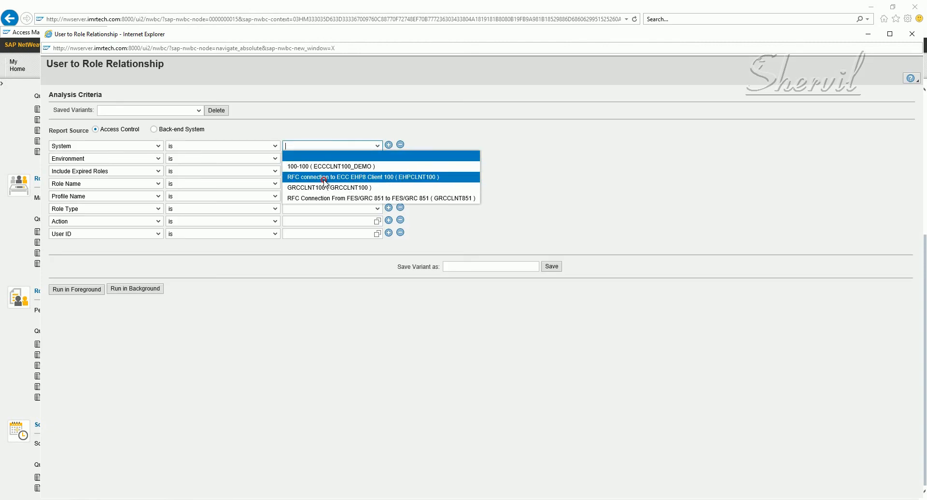
left_click(324, 177)
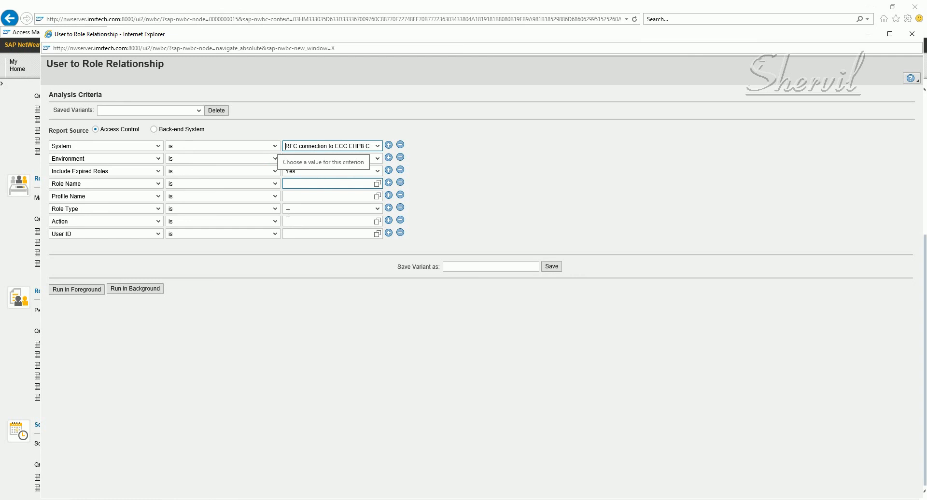
left_click(296, 234)
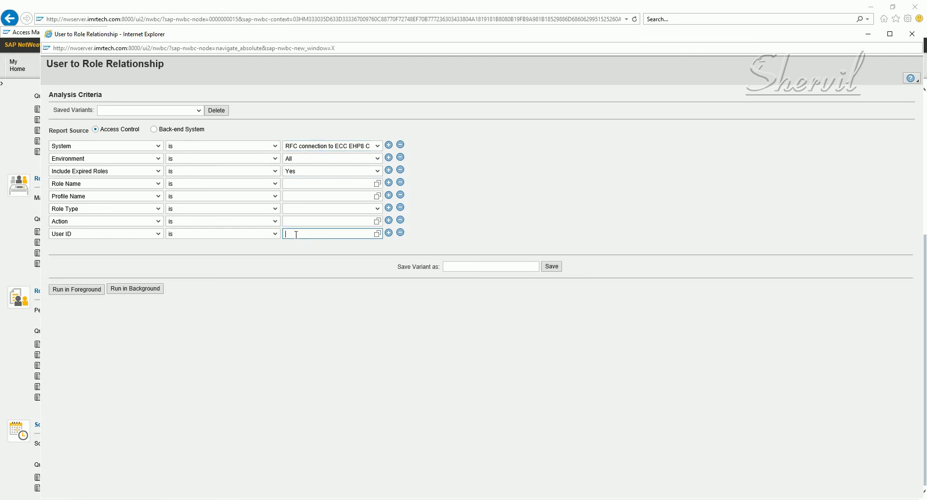
type("T-")
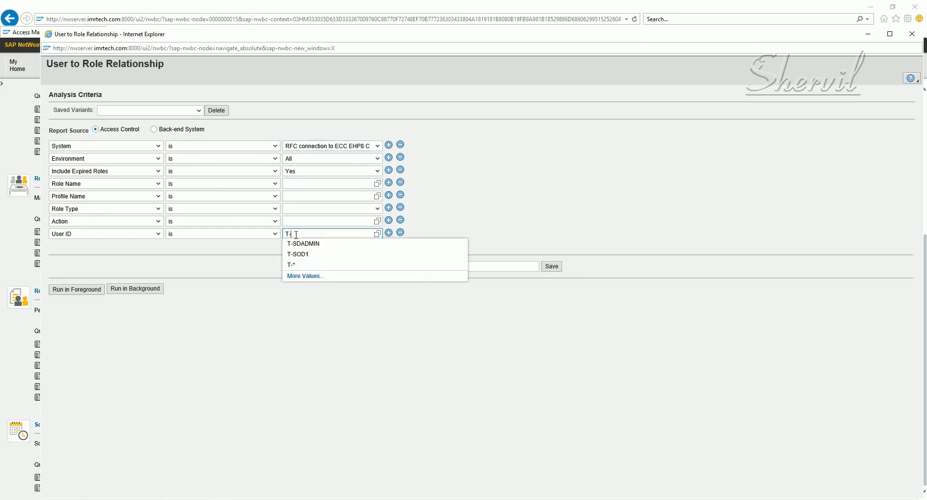
left_click(308, 246)
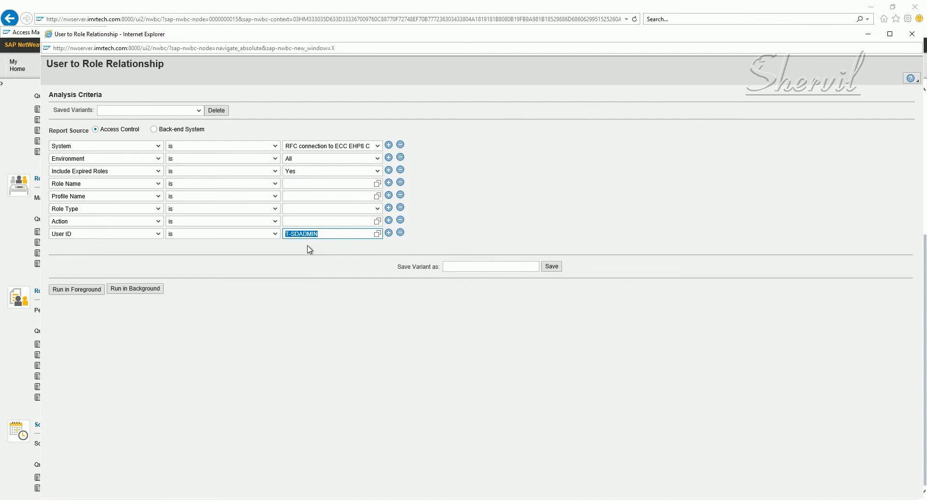
Step: Run the User to Role Relationship analysis in the foreground, review the listed roles, and close the report window
left_click(90, 291)
left_click(89, 291)
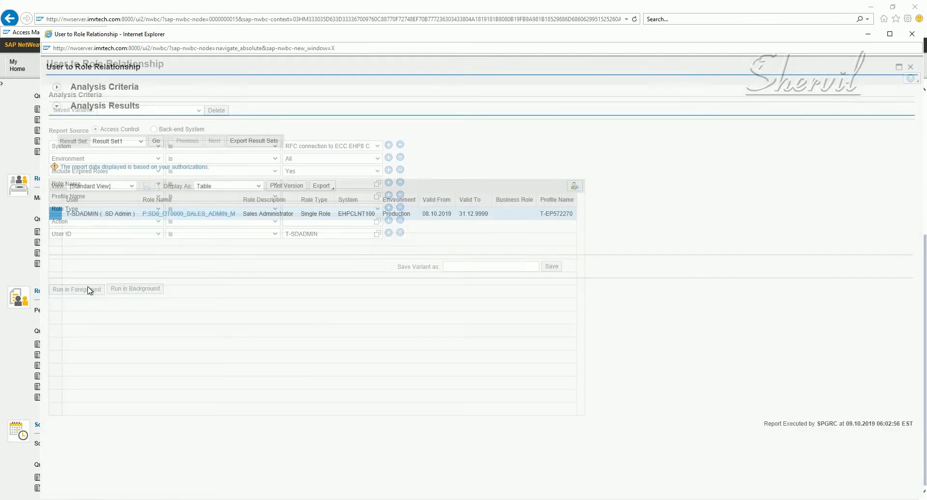
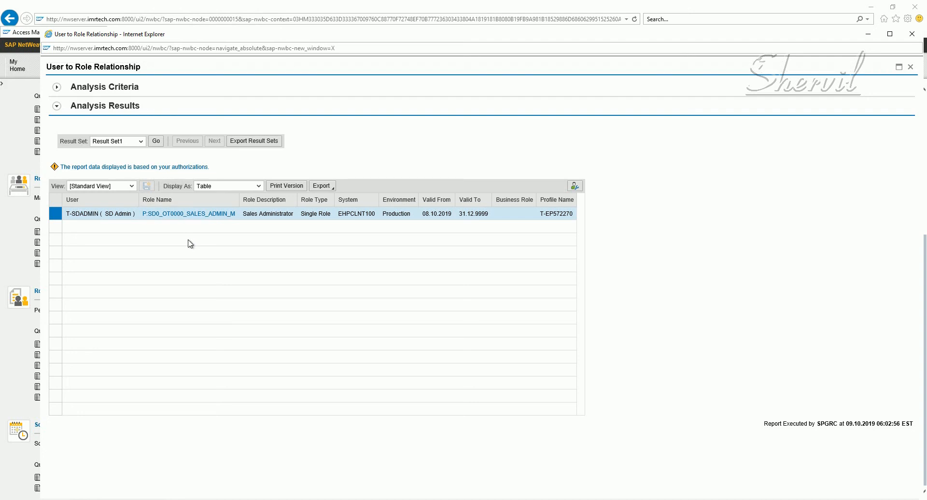
key("alt+F4")
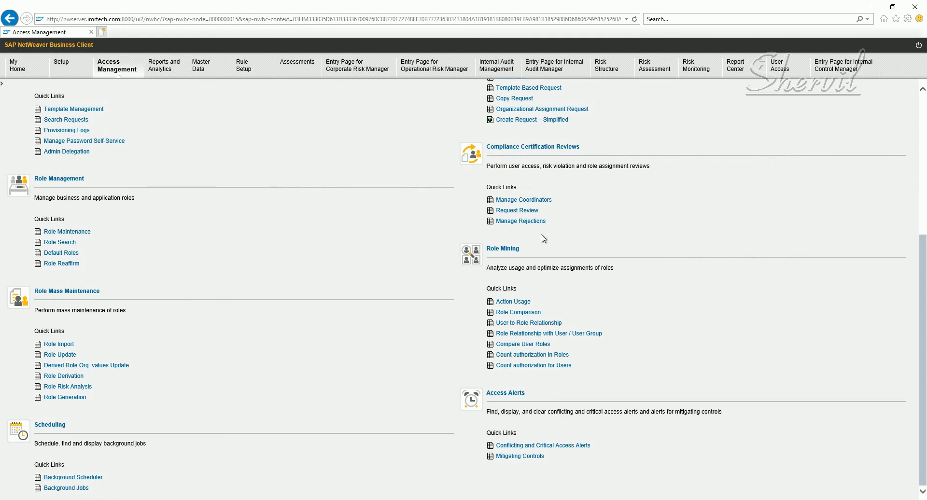
Step: Switch to the SAP GUI session N75 client 850 and leave the Repository Object Synchronization results for Display IMG
key("alt+Tab")
key("alt+Tab")
key("alt+Tab")
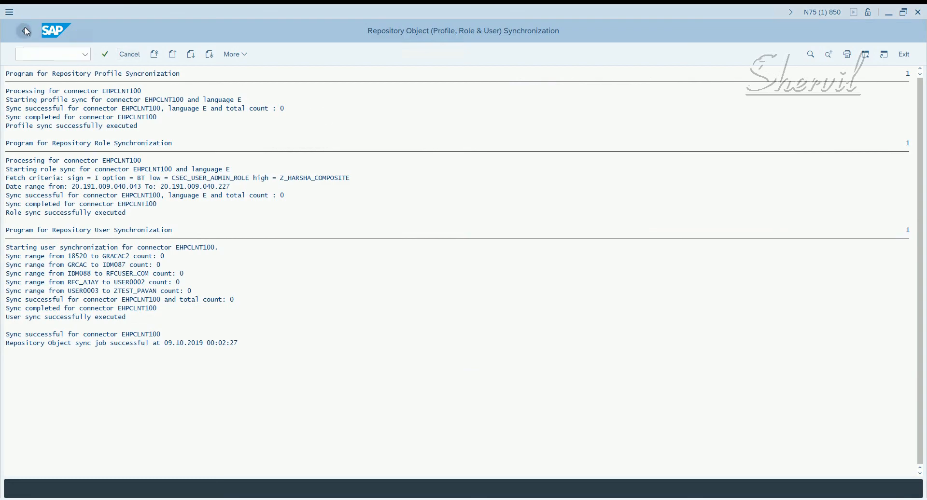
left_click(24, 29)
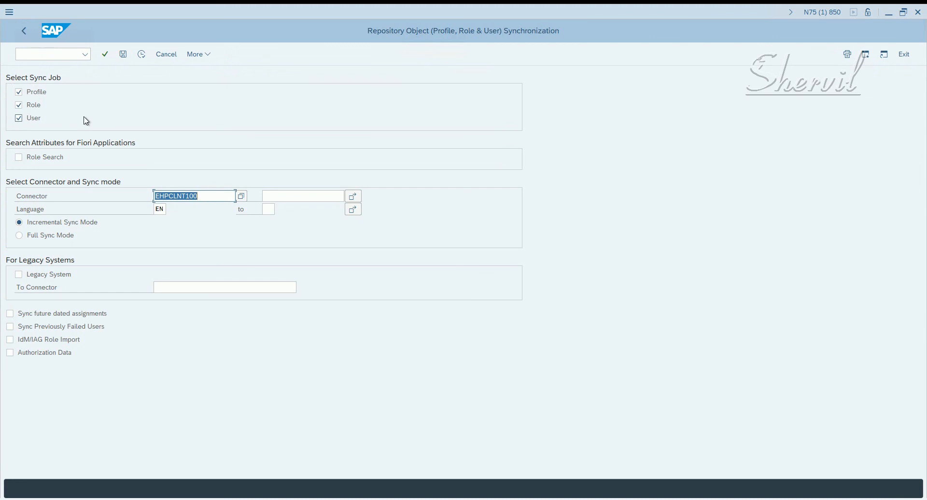
left_click(24, 31)
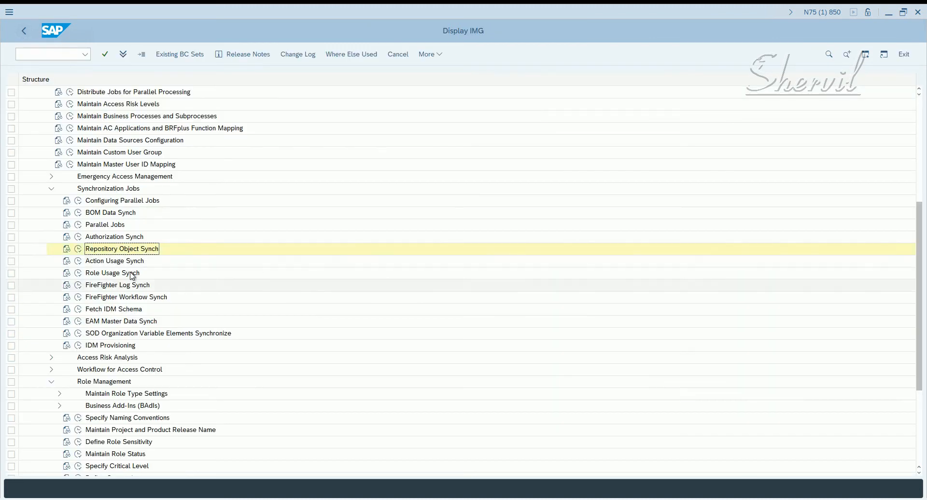
left_click(107, 262)
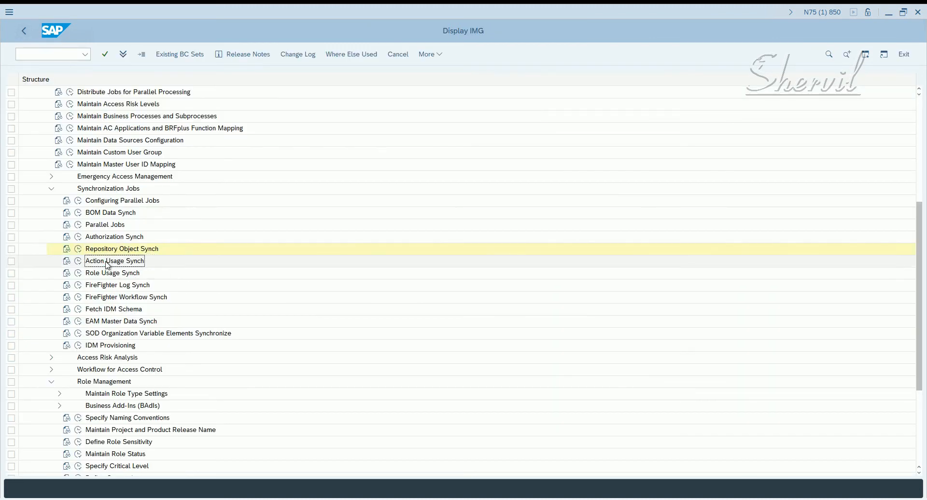
left_click(73, 238)
left_click(70, 238)
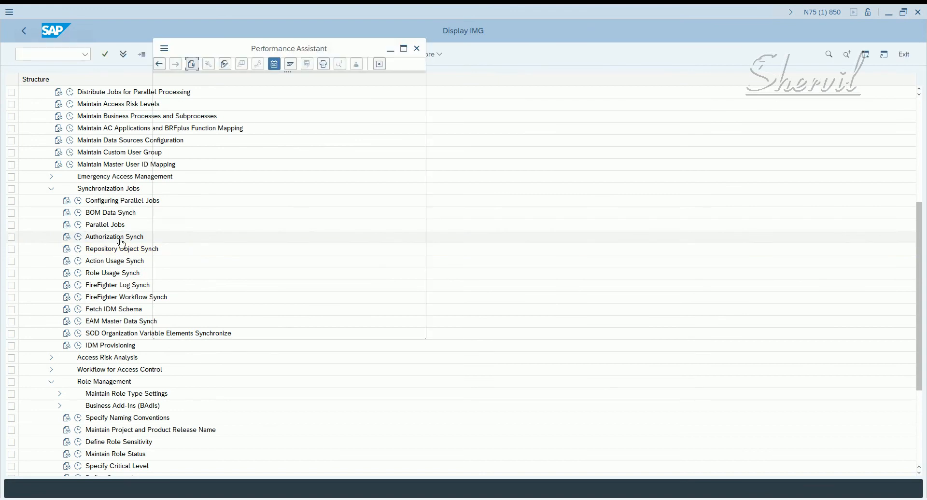
left_click(418, 48)
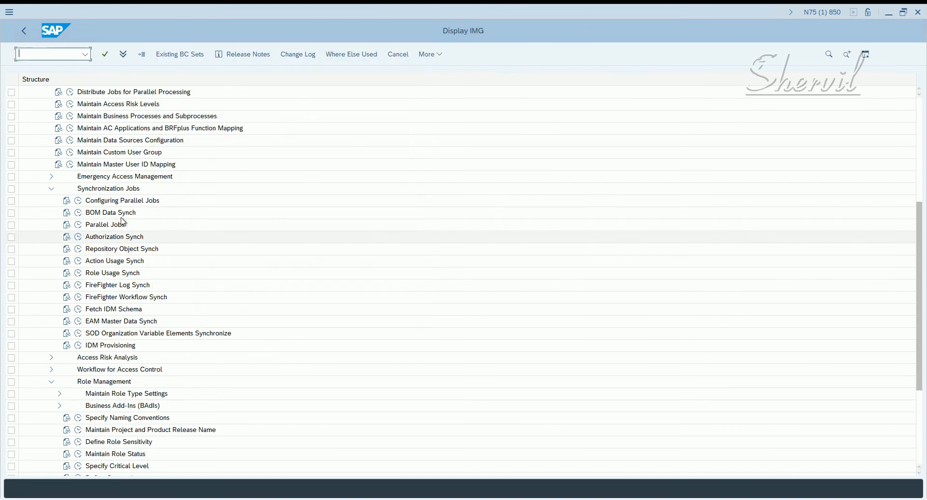
Step: Execute the Authorization Synch for connector EHPCLNT100 and return to Display IMG
left_click(78, 237)
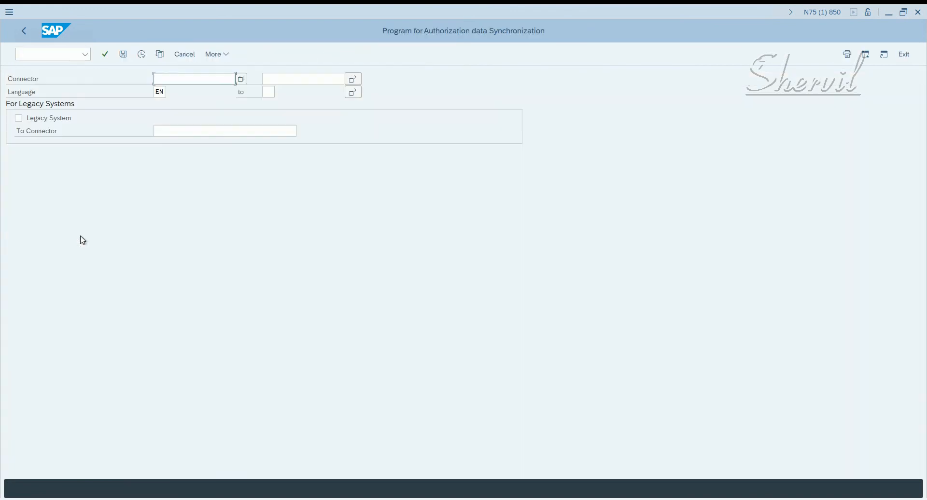
left_click(241, 78)
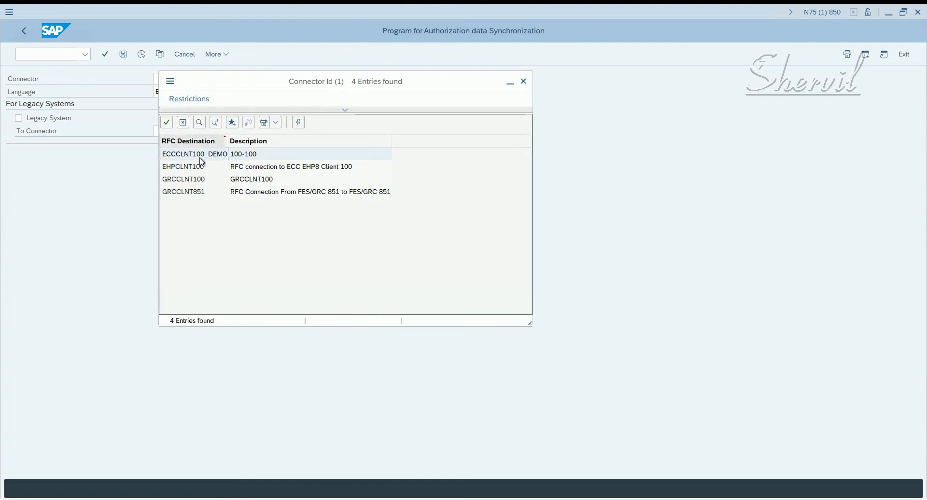
double_click(191, 166)
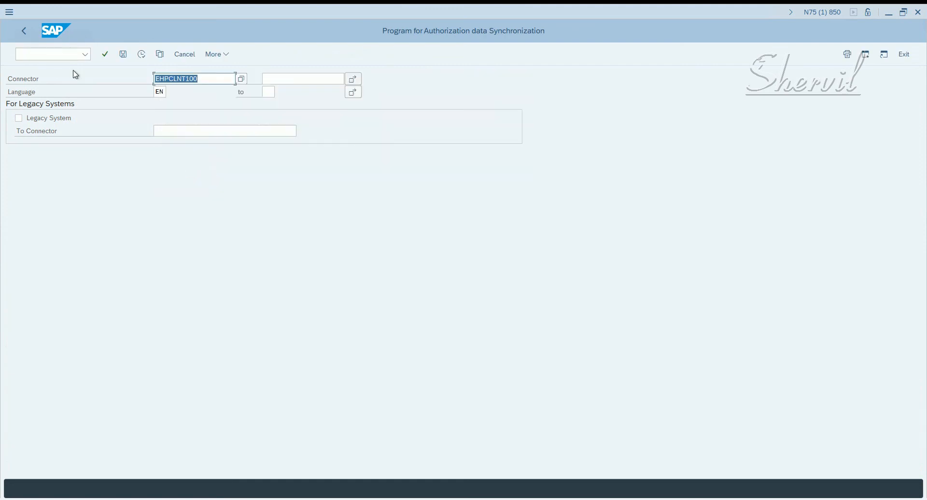
left_click(141, 54)
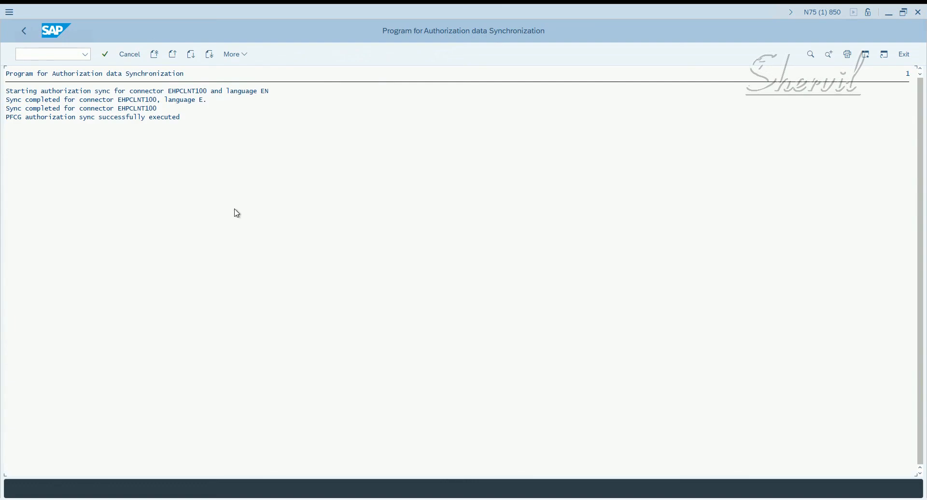
left_click(24, 31)
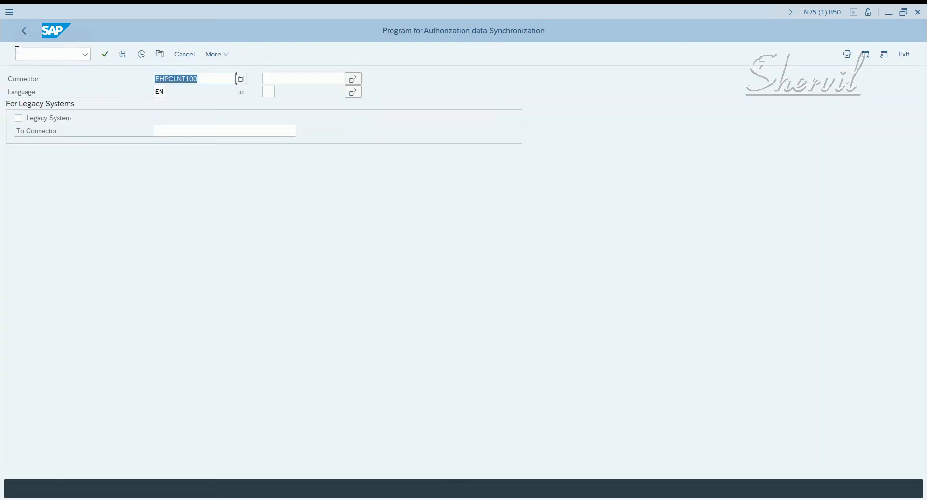
left_click(24, 31)
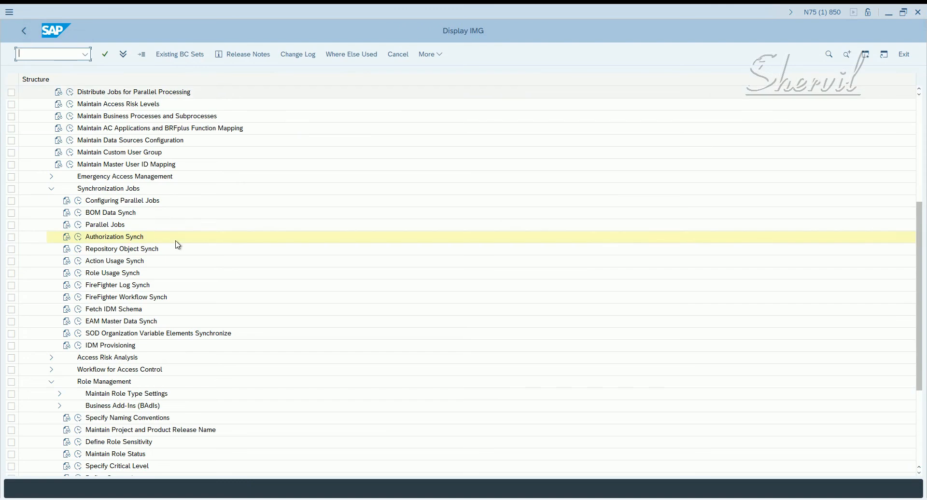
Step: Execute the Repository Object Synch of profiles, roles and users for connector EHPCLNT100 in incremental sync mode and return to Display IMG
left_click(80, 253)
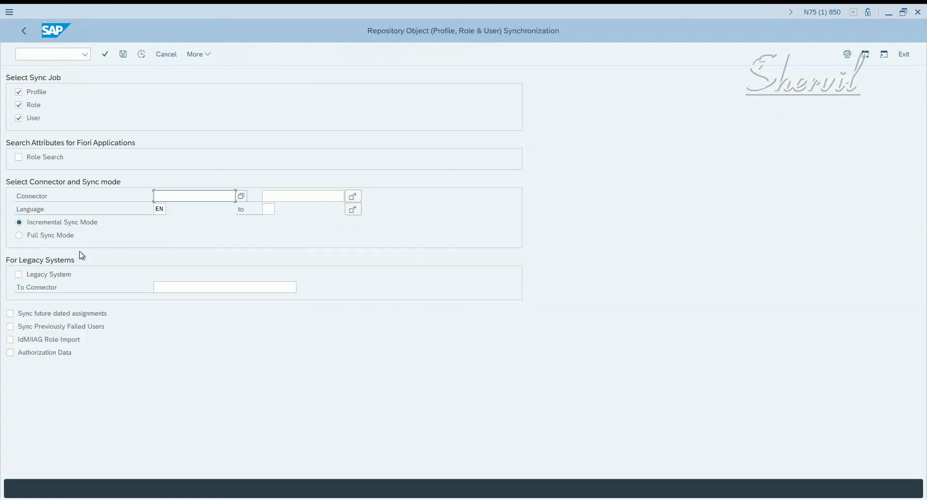
left_click(242, 196)
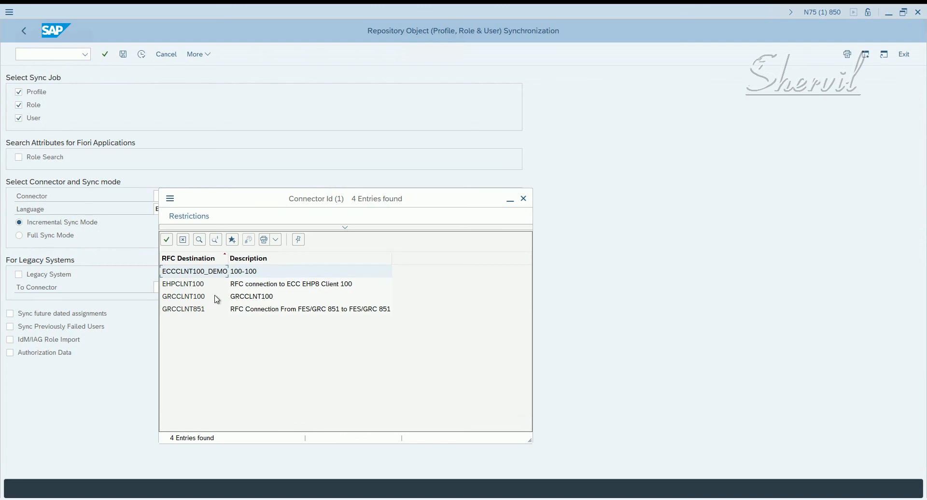
double_click(200, 284)
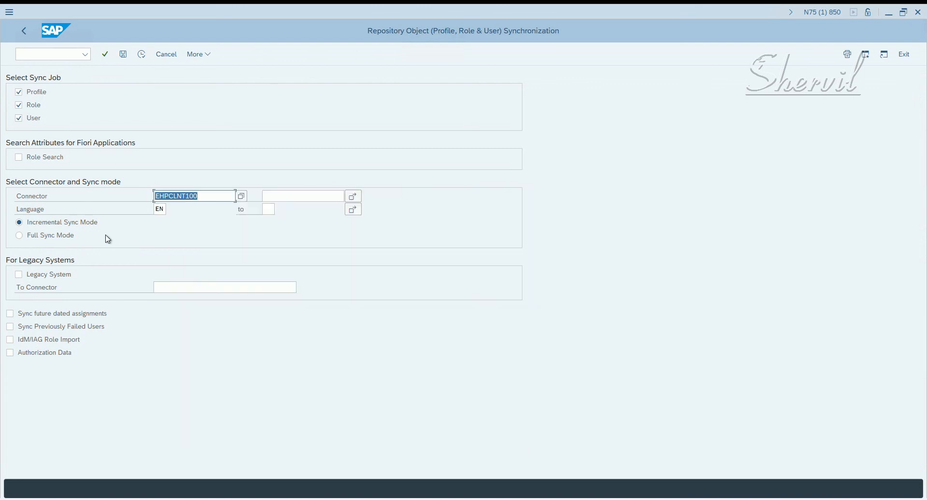
left_click(142, 55)
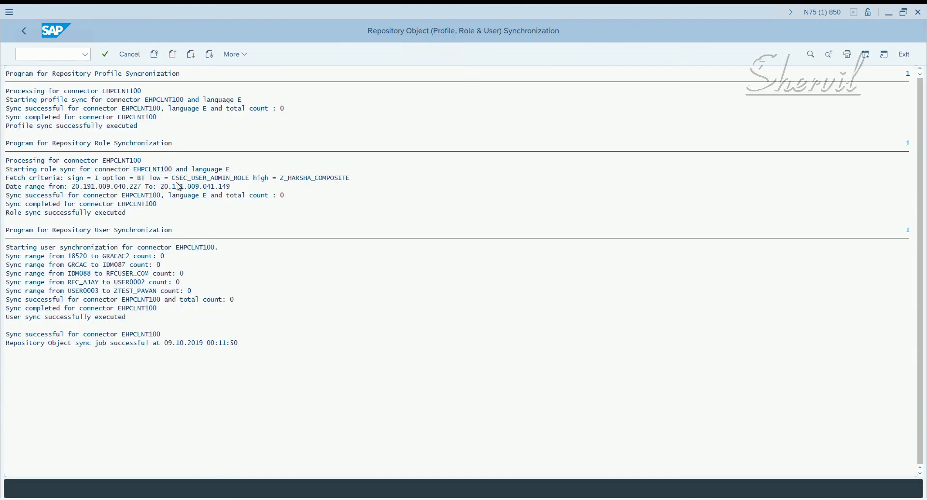
left_click(24, 32)
left_click(25, 33)
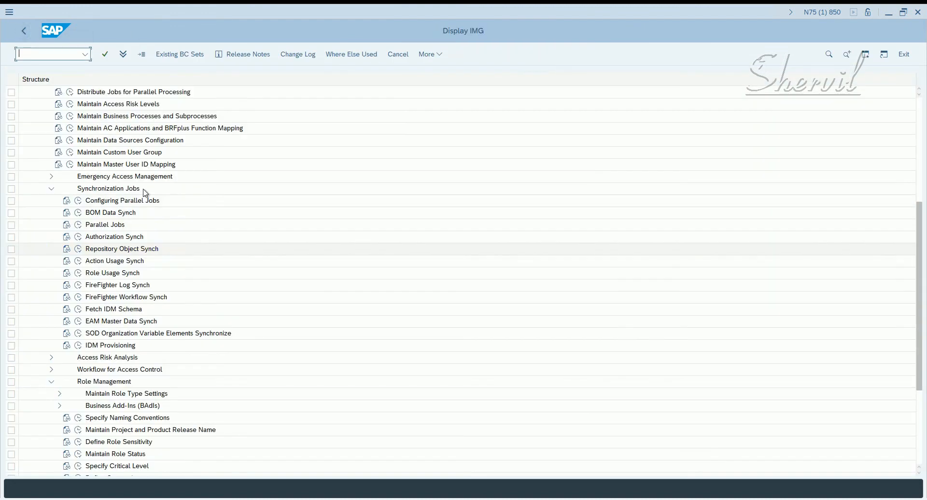
Step: Execute the Action Usage Synch for connector EHPCLNT100, acknowledge the information dialog, and return to Display IMG
left_click(80, 263)
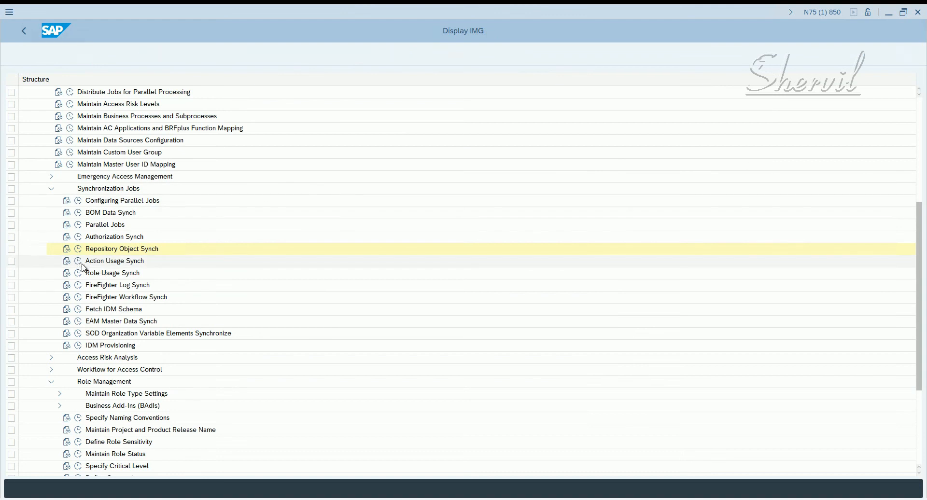
left_click(242, 93)
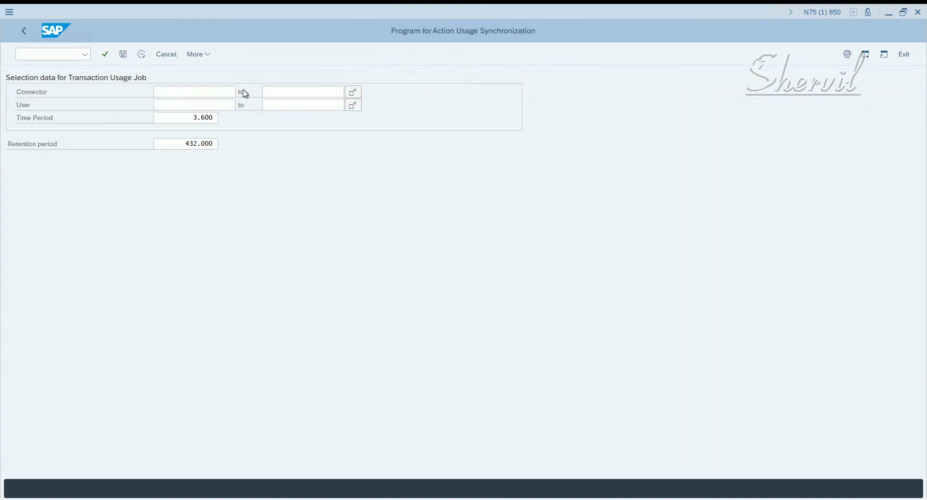
double_click(200, 181)
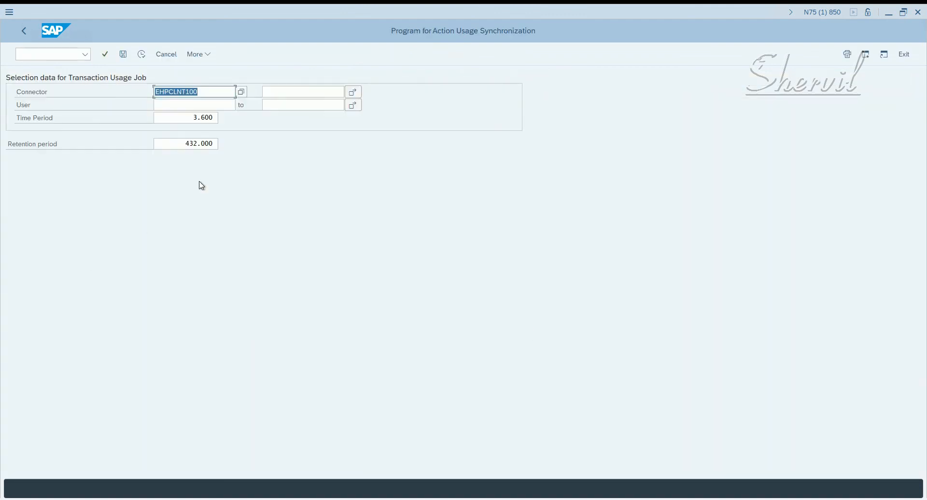
left_click(141, 55)
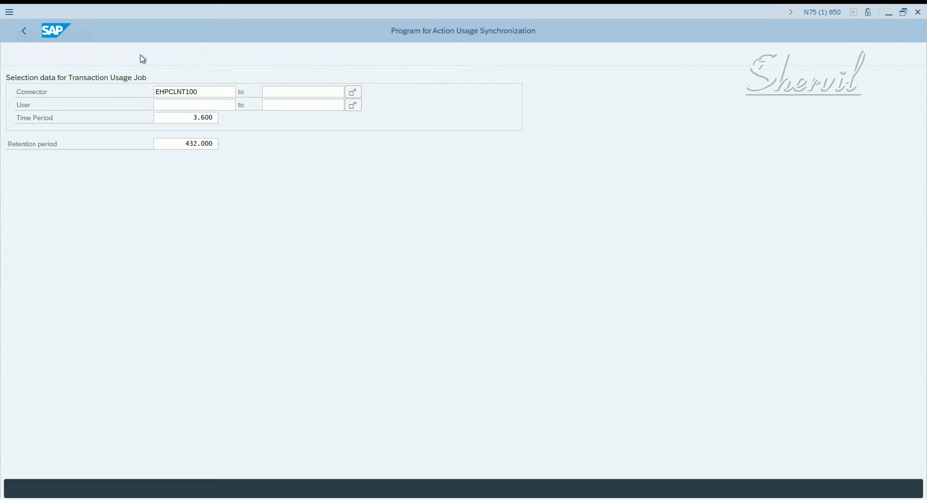
left_click(307, 351)
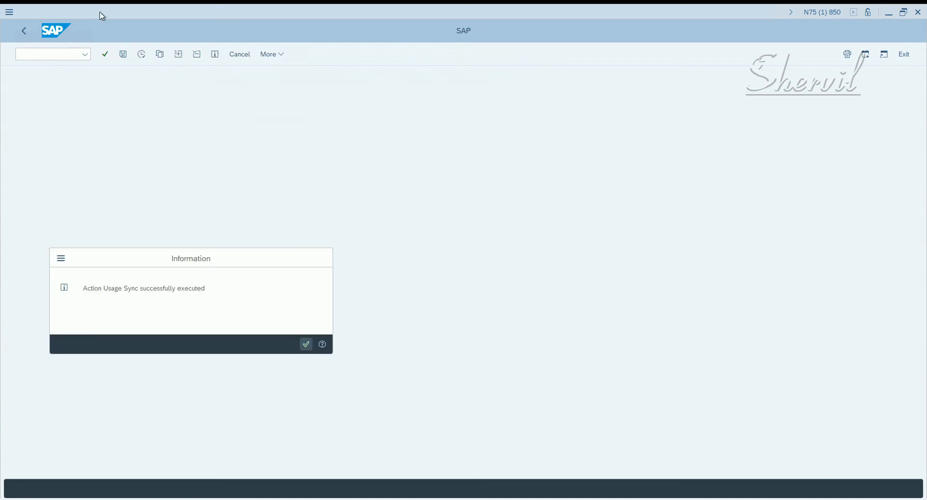
left_click(29, 33)
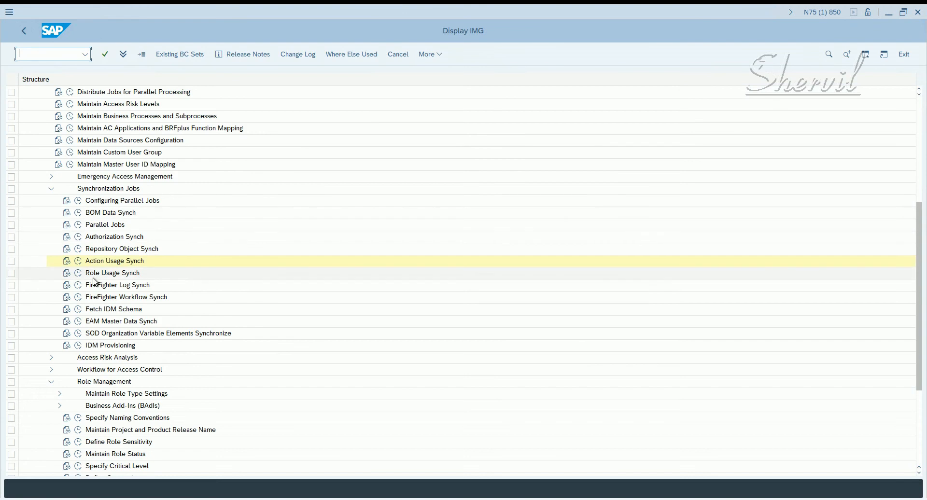
Step: Execute the Role Usage Synch for connector EHPCLNT100 and acknowledge the information dialog
left_click(79, 273)
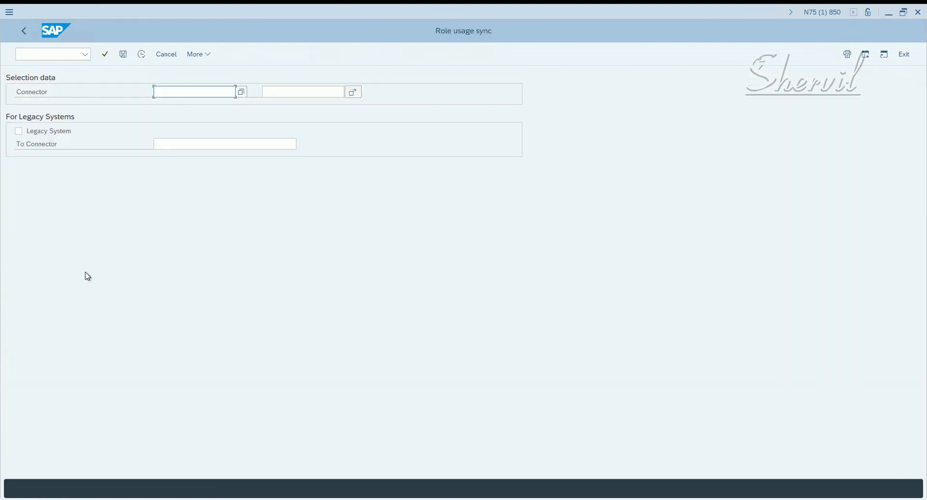
left_click(241, 95)
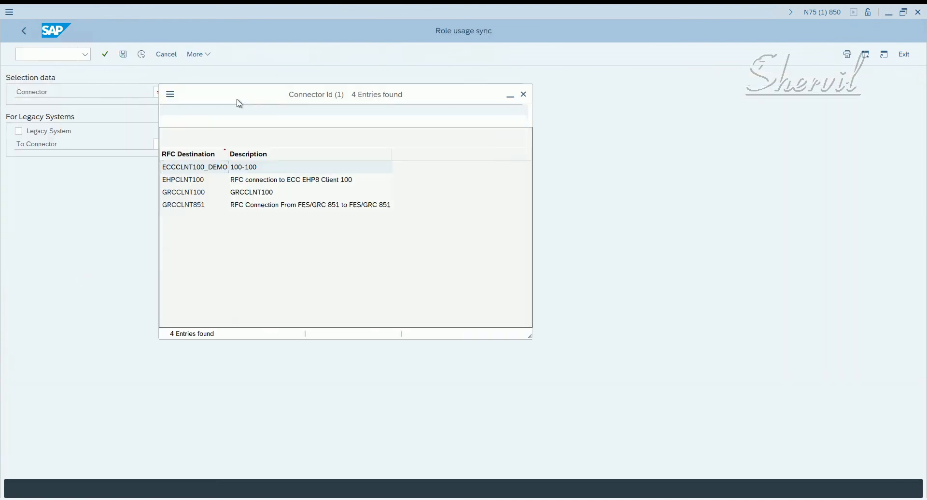
double_click(200, 179)
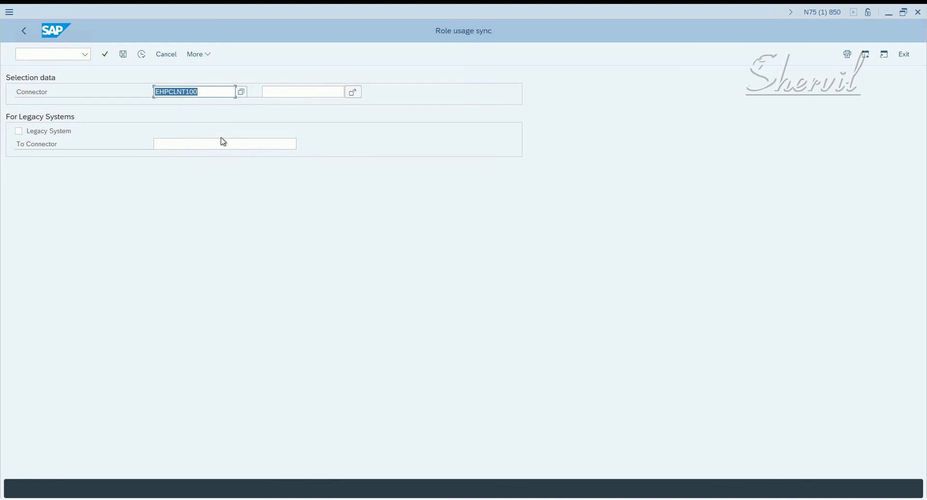
left_click(142, 54)
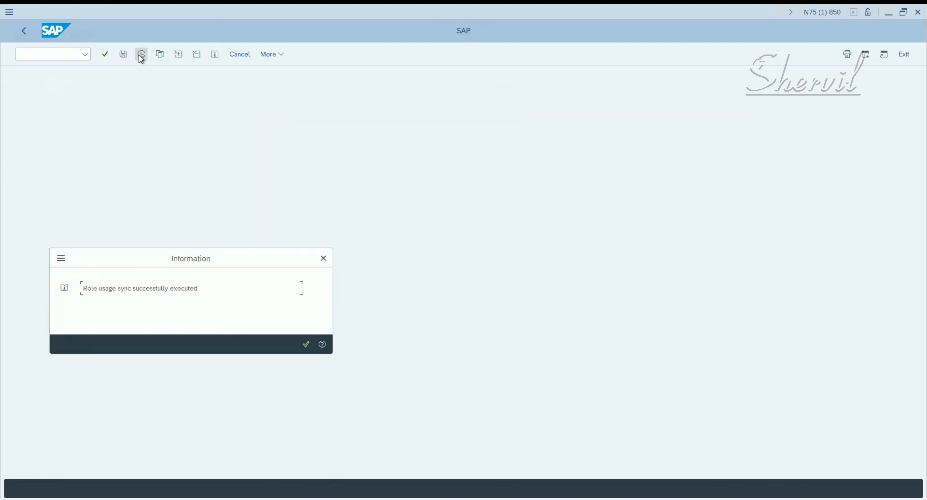
left_click(306, 345)
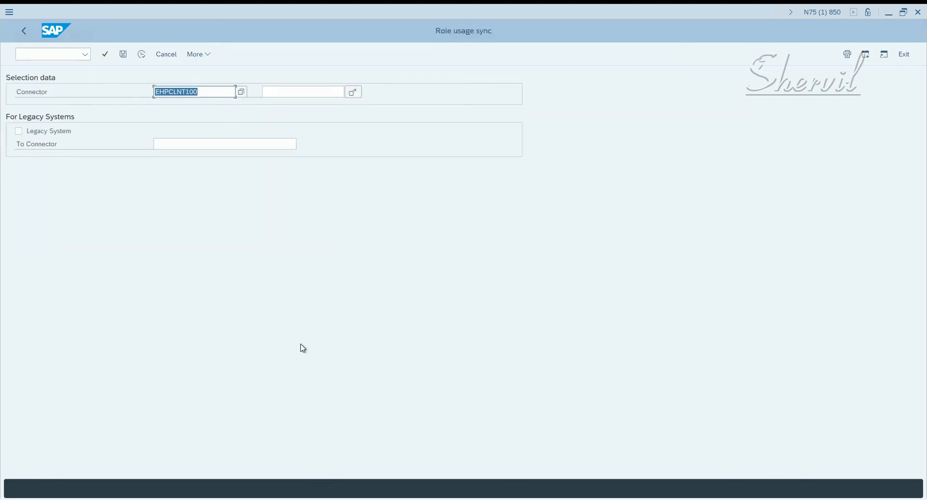
Step: Close both old User to Role Relationship result windows, leaving each page despite the unsaved data
mouse_move(159, 482)
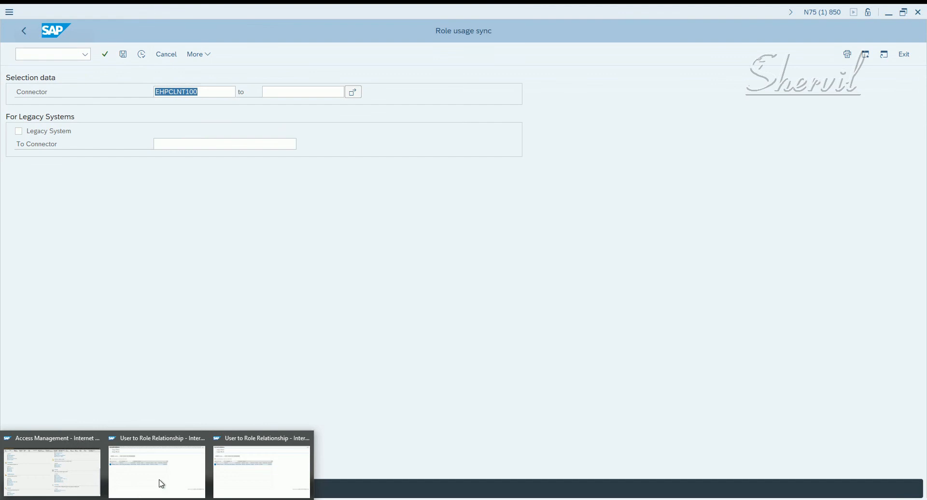
left_click(249, 472)
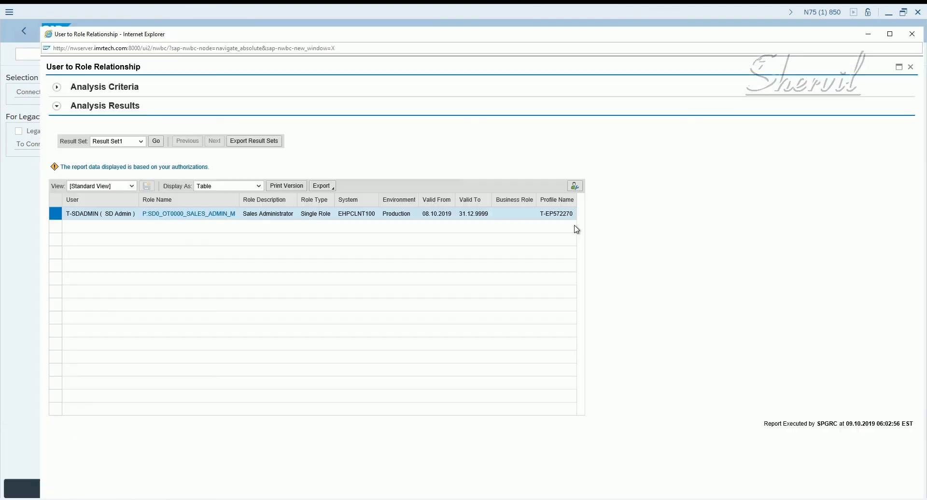
left_click(912, 34)
left_click(459, 254)
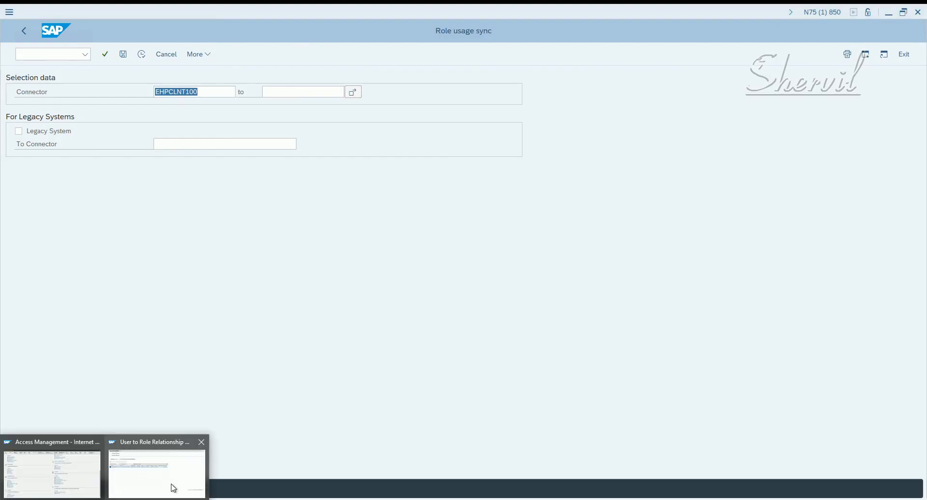
left_click(172, 488)
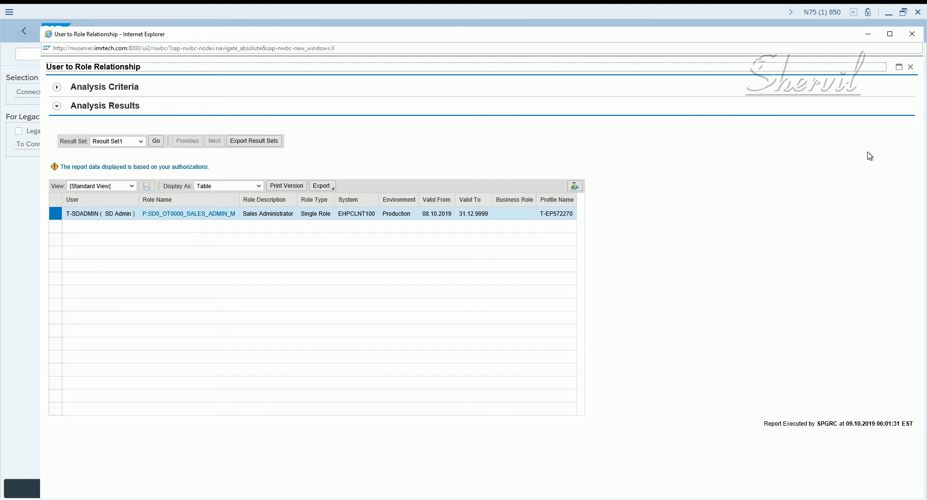
left_click(914, 36)
left_click(461, 264)
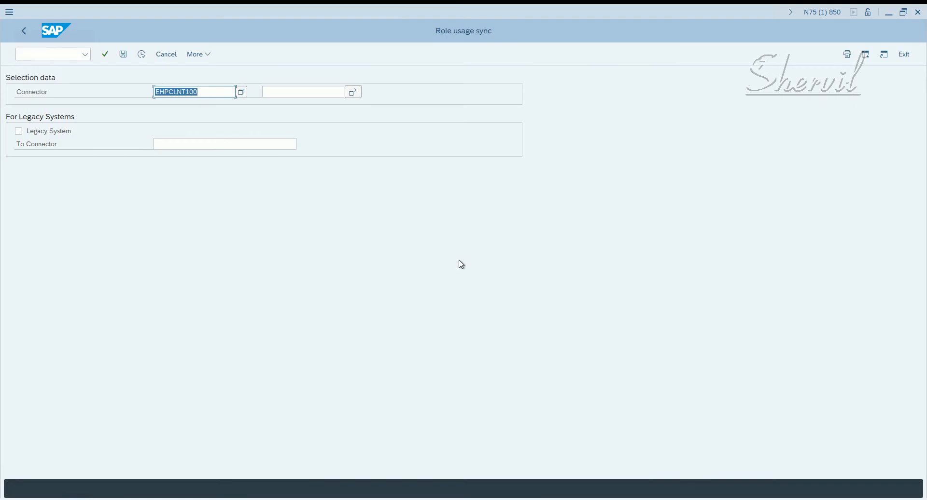
Step: Open User to Role Relationship from Access Management and set the system to EHPCLNT100 and the user ID to T-SDADMIN
left_click(169, 498)
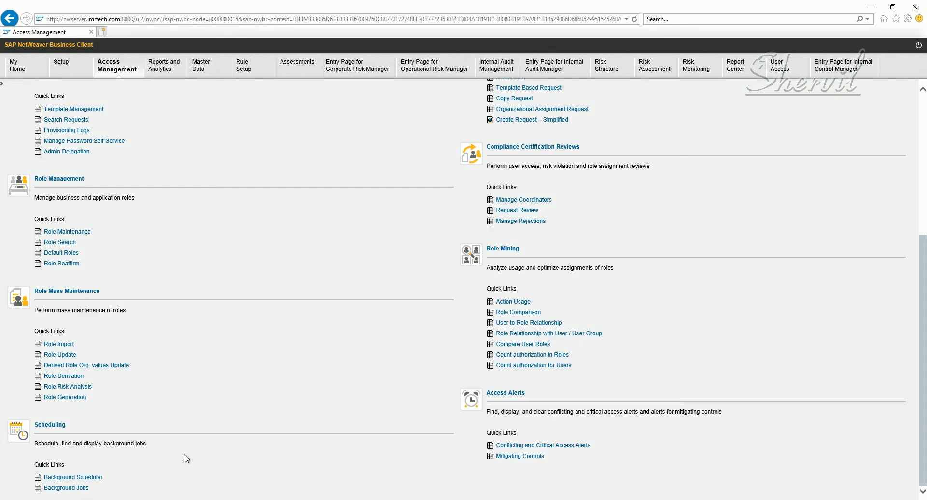
left_click(528, 329)
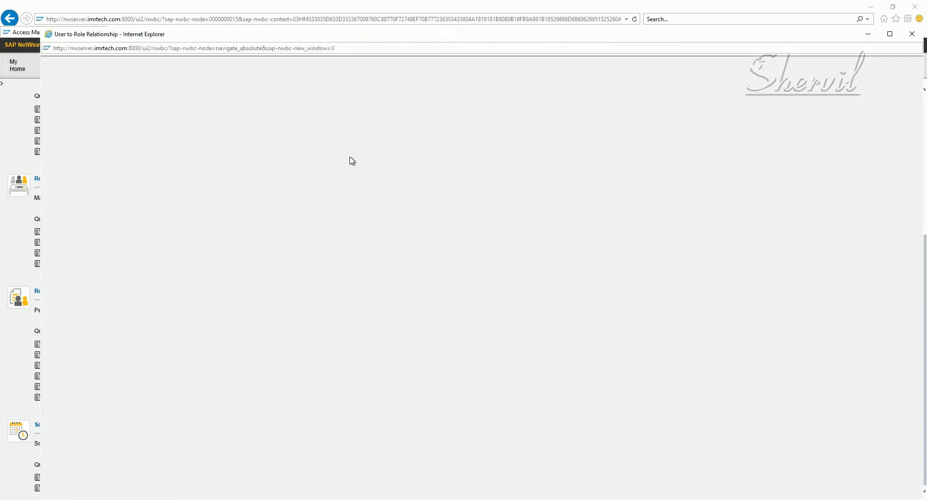
left_click(339, 146)
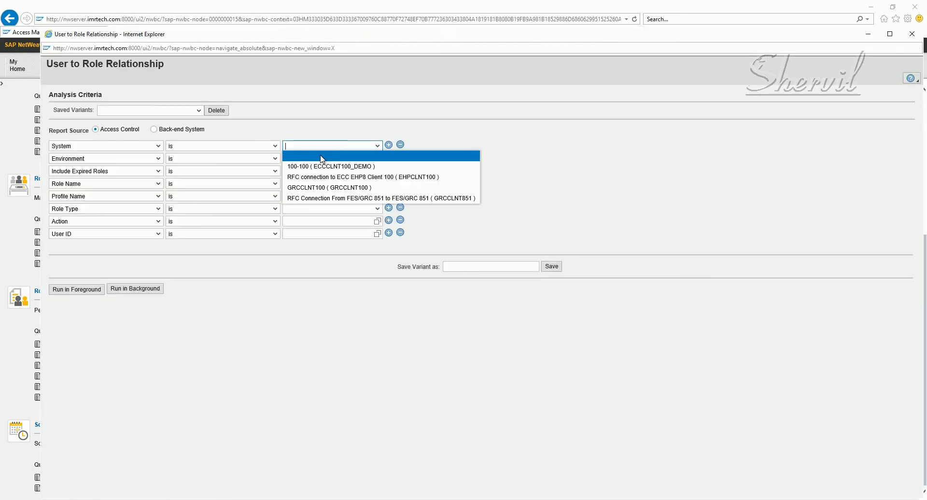
left_click(316, 181)
left_click(306, 234)
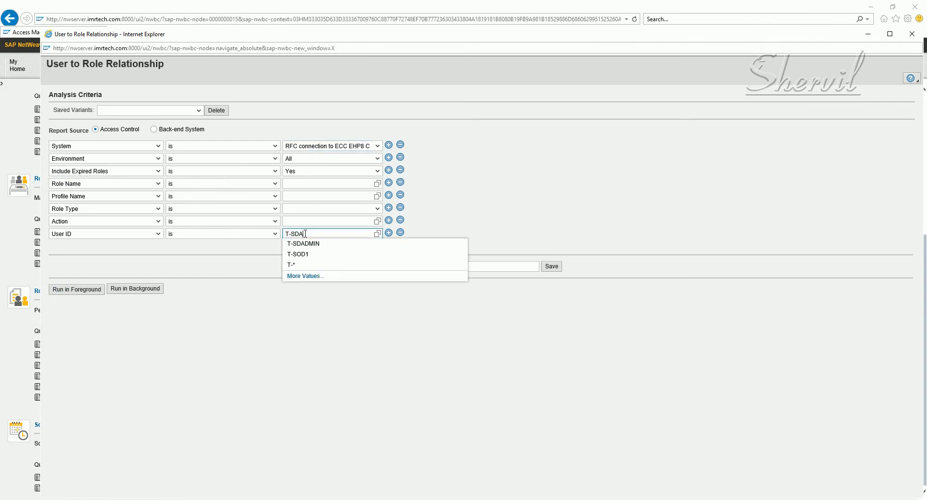
type("T-SDAD")
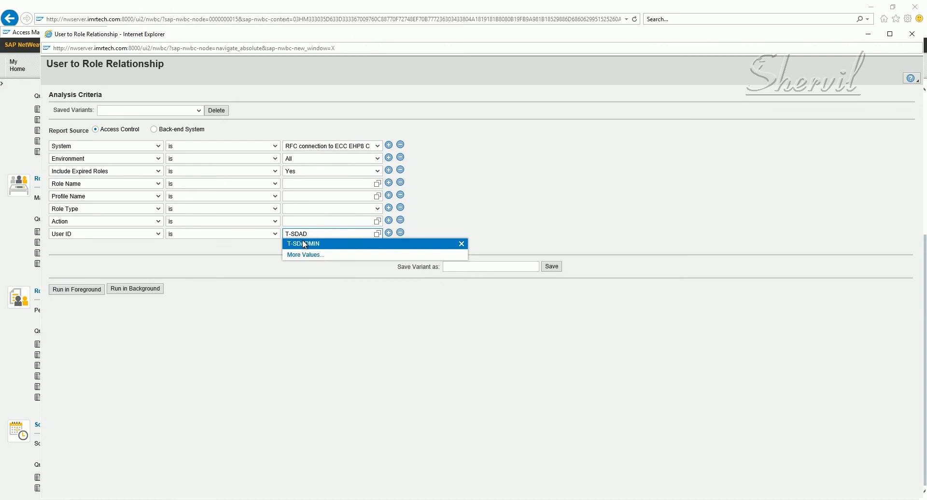
left_click(304, 245)
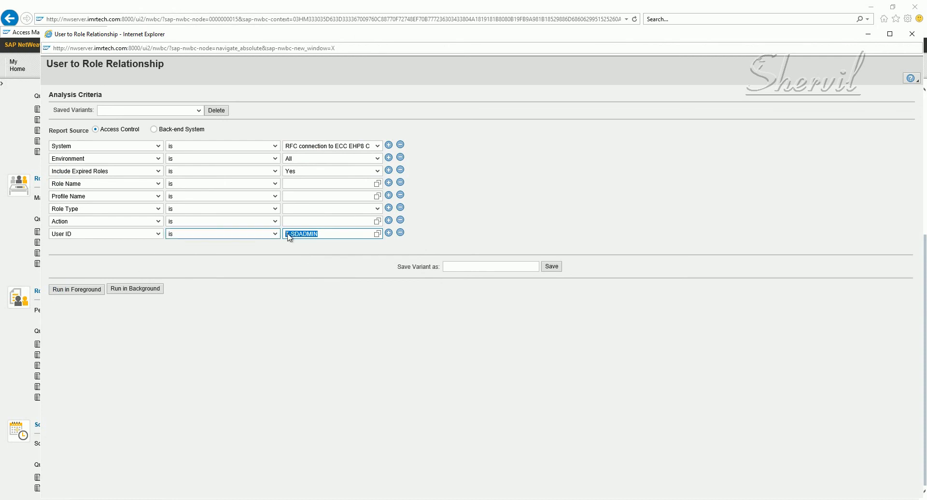
Step: Run the report in the foreground with environment All and Access Control as report source, and close its window
left_click(323, 164)
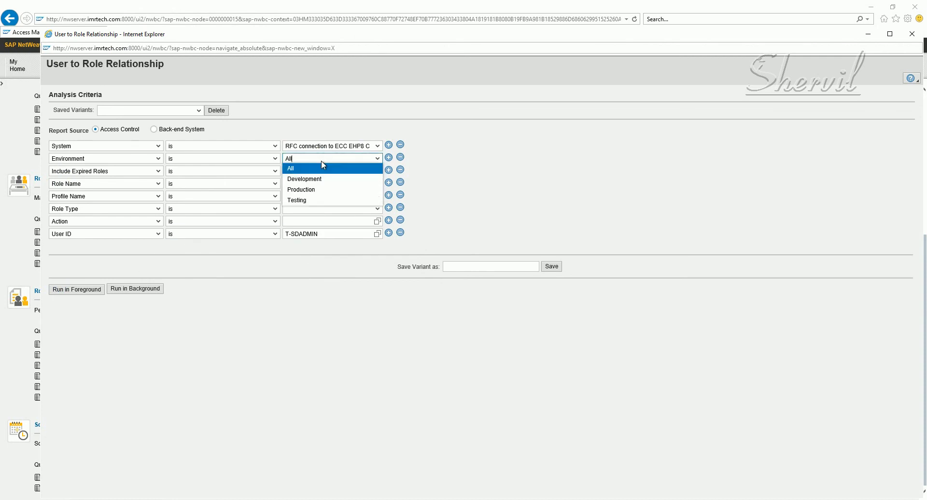
left_click(322, 162)
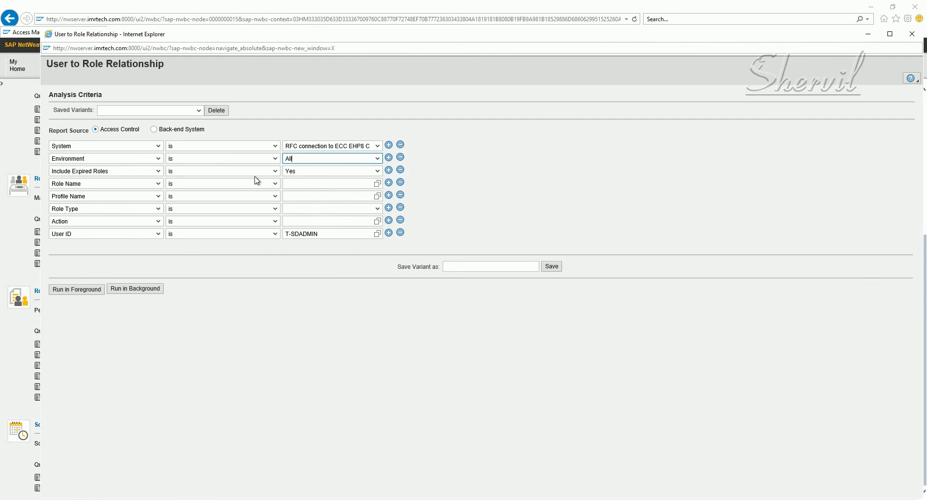
left_click(119, 131)
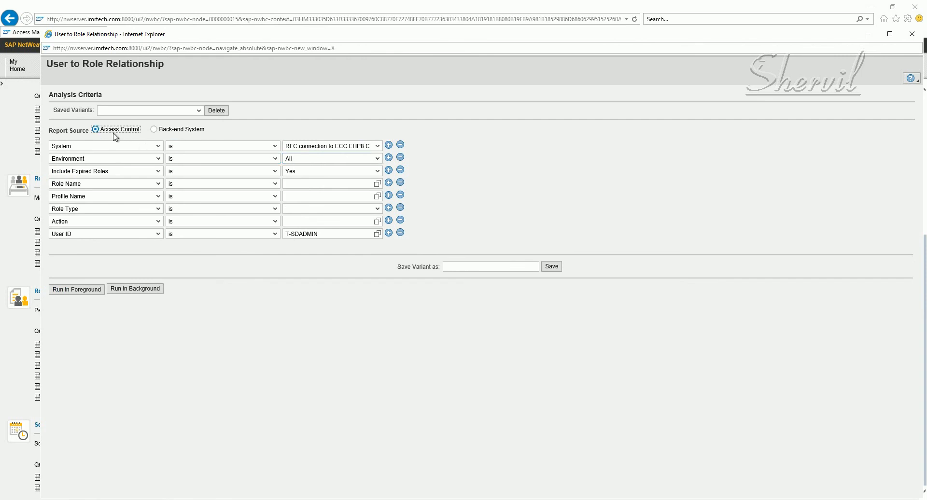
left_click(83, 295)
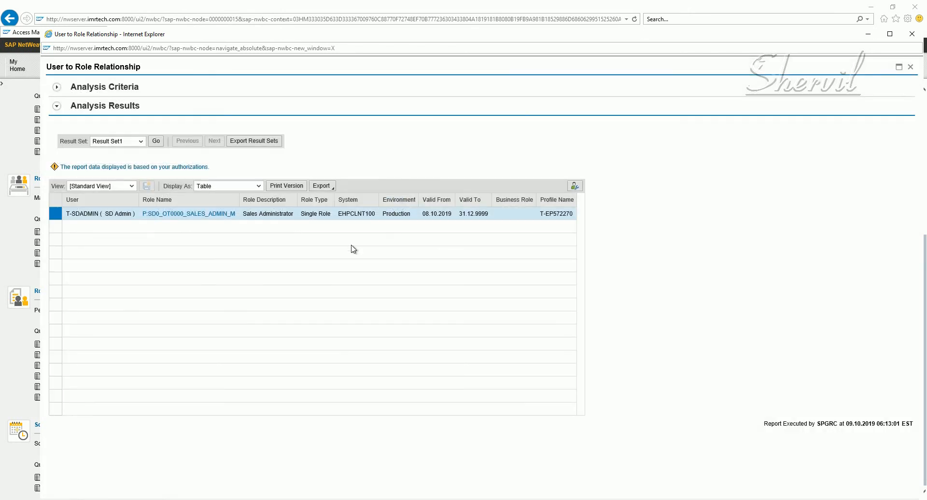
left_click(913, 34)
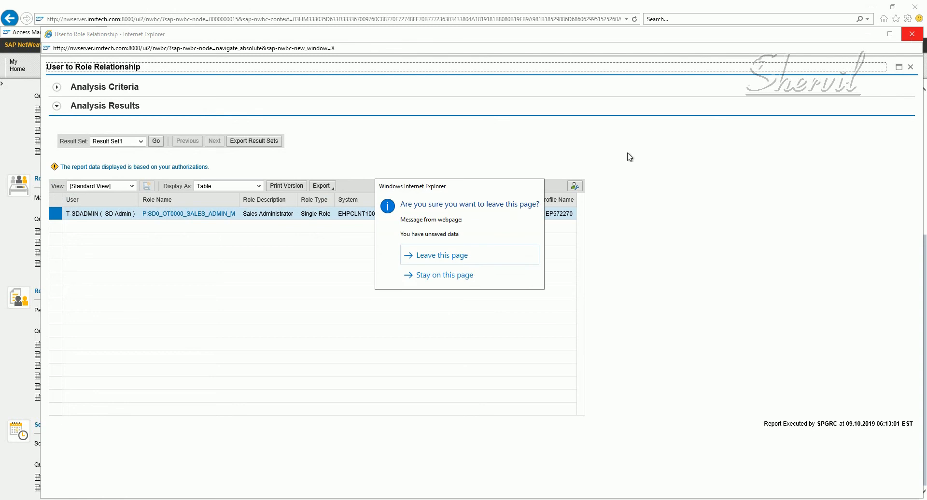
left_click(434, 256)
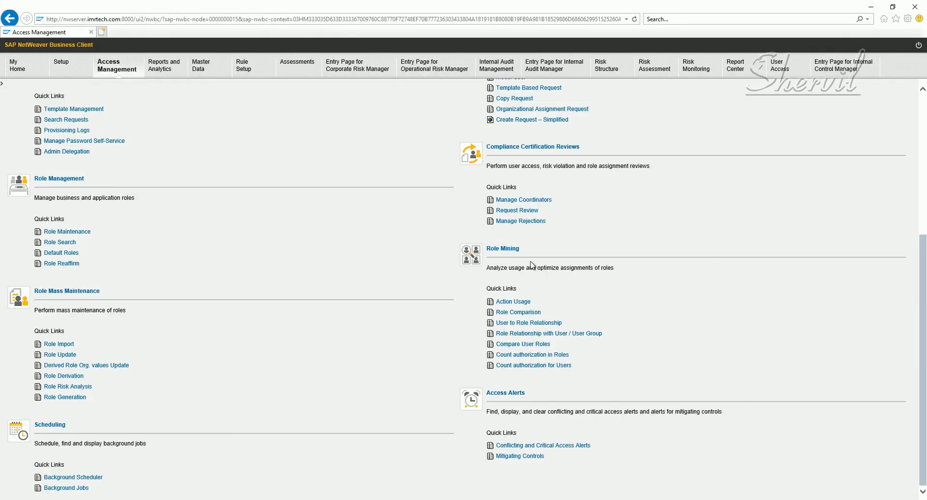
Step: Open a new User to Role Relationship report with Back-end System as source, system EHPCLNT100 and user ID T-SDADMIN
left_click(527, 329)
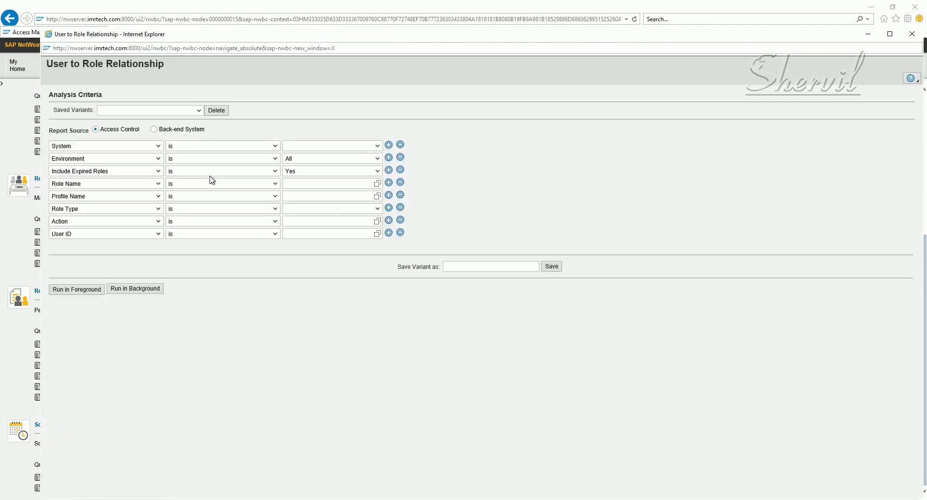
left_click(174, 130)
left_click(360, 147)
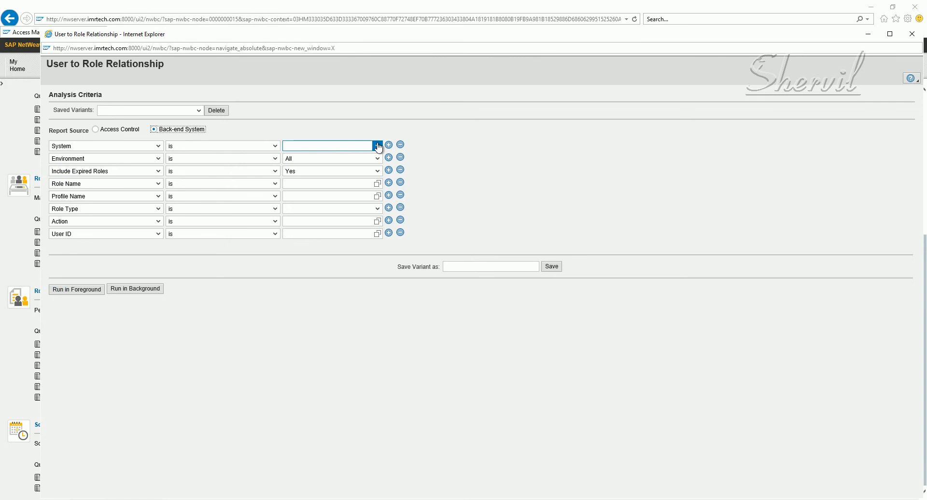
left_click(321, 176)
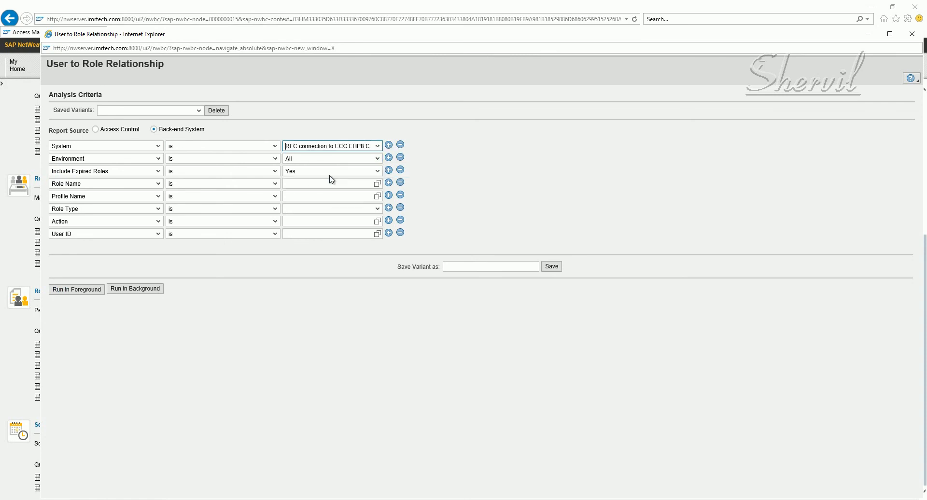
left_click(301, 235)
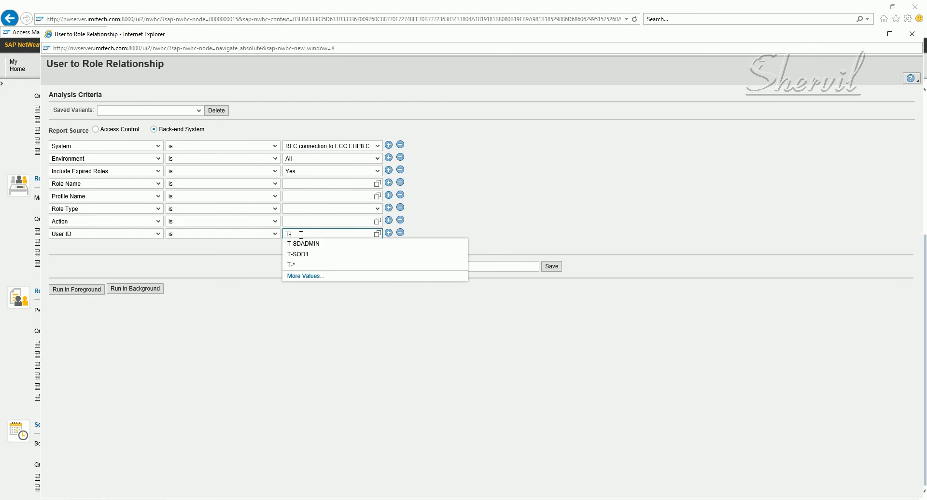
left_click(304, 244)
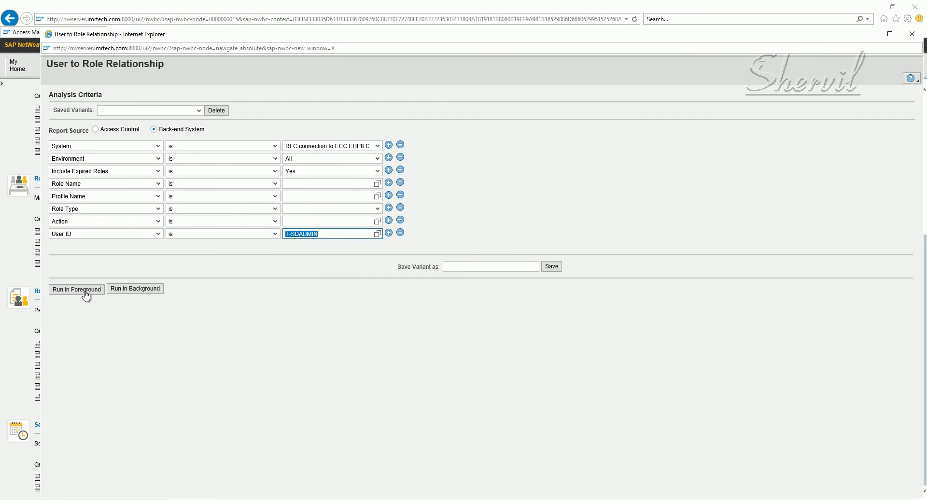
Step: Run the back-end report in the foreground, accepting the real-time option, and close the results and the report window
left_click(70, 290)
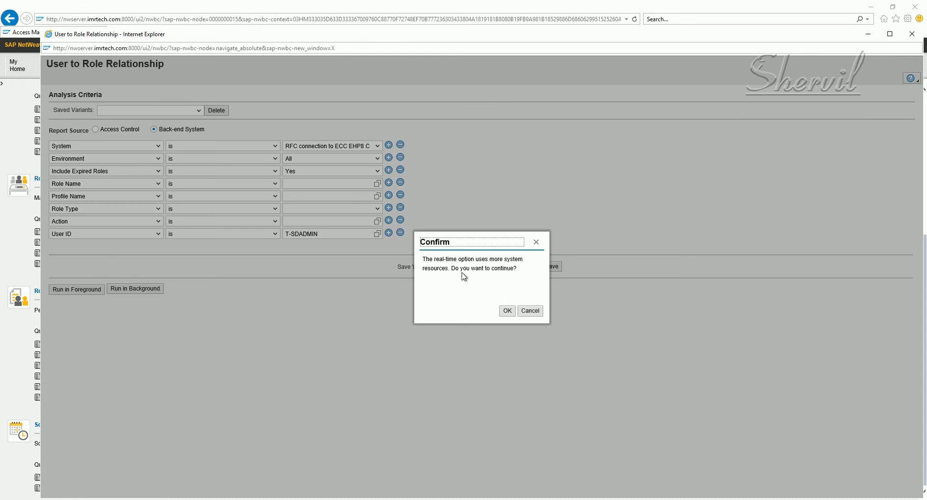
left_click(507, 311)
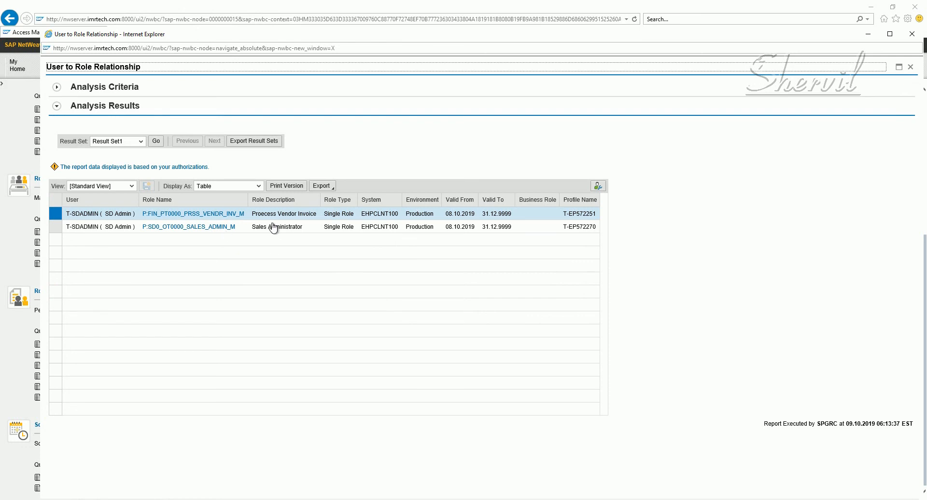
left_click(910, 67)
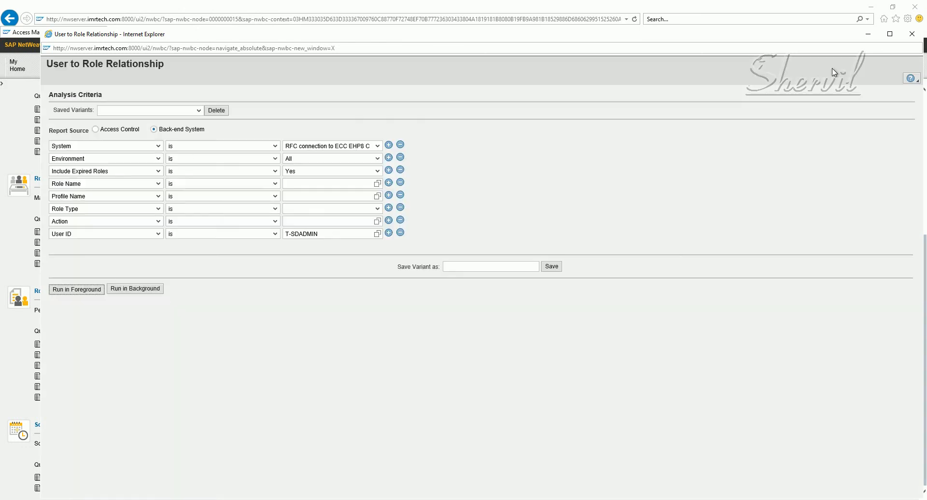
left_click(911, 39)
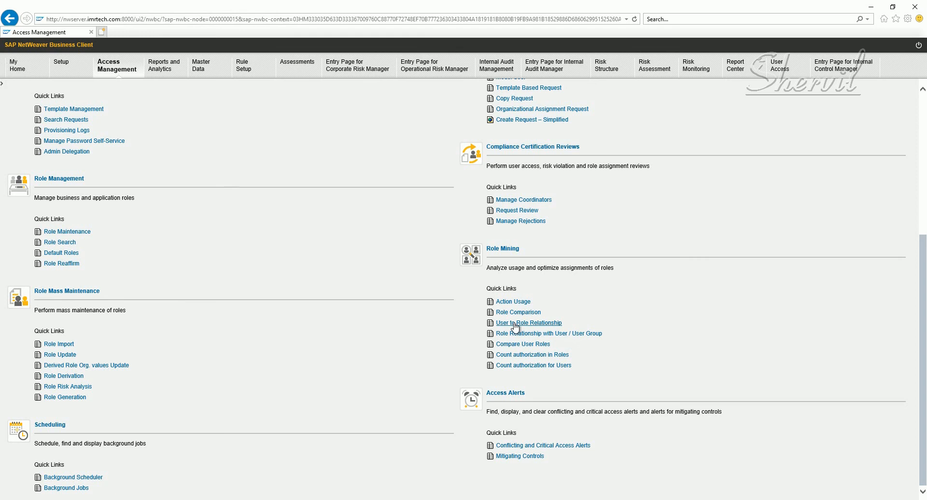
Step: Open a fresh User to Role Relationship report, and display user T-SDADMIN in the SAP GUI User Maintenance session EHP client 100
left_click(516, 326)
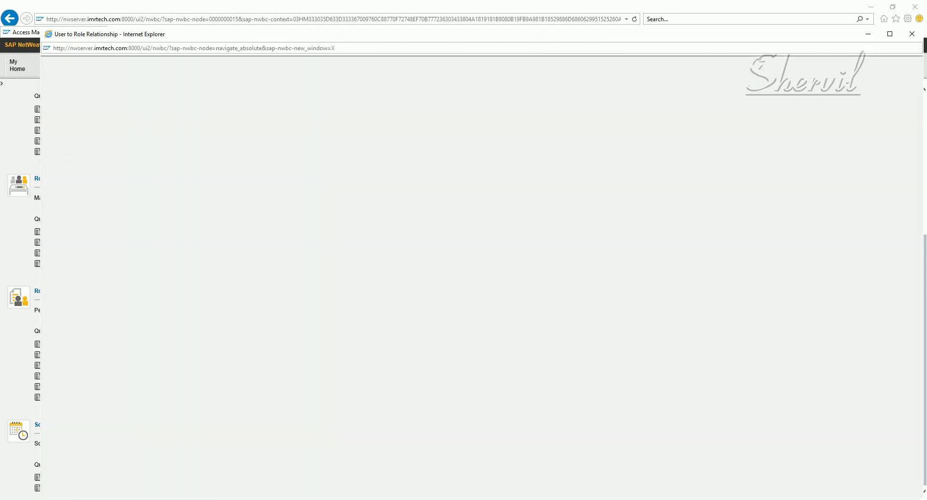
mouse_move(272, 476)
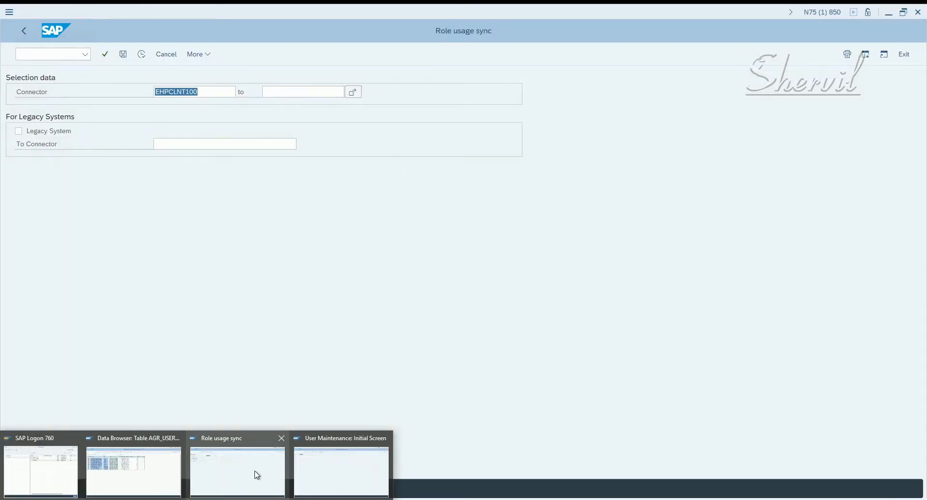
left_click(312, 470)
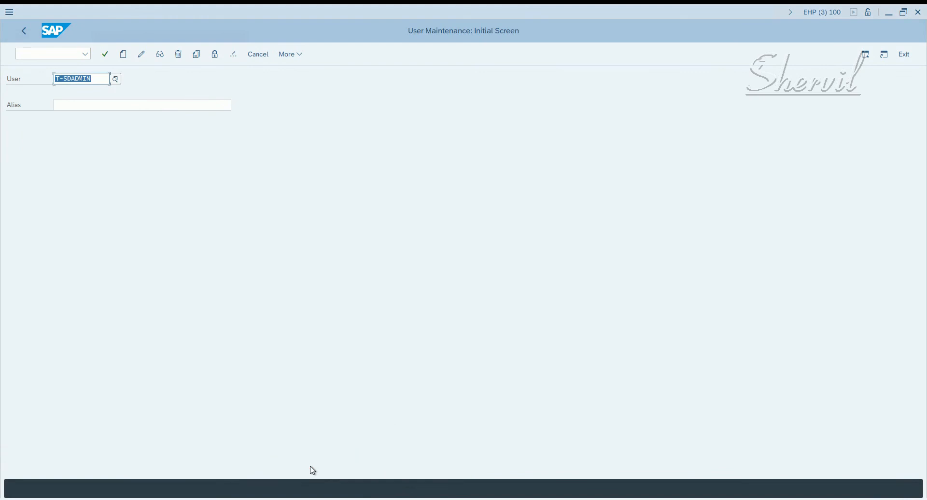
left_click(159, 55)
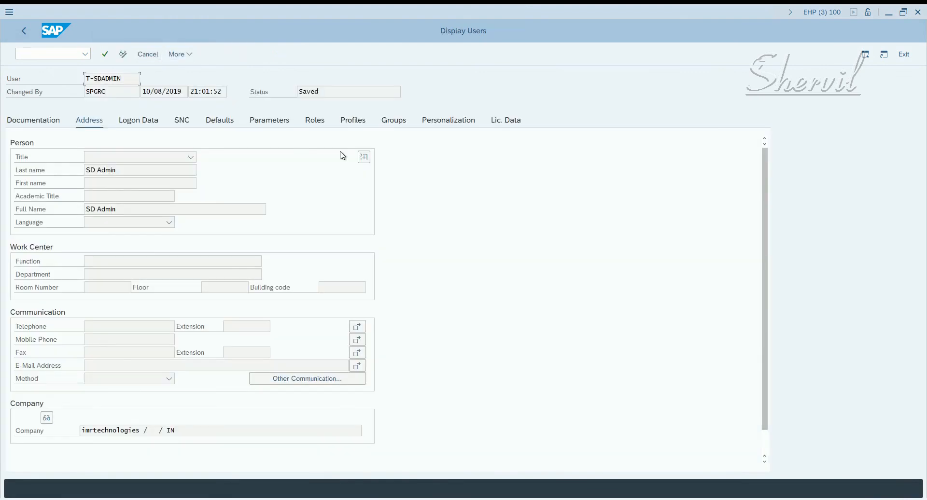
Step: Display T-SDADMIN's role assignments and pick the role name P:FIN_PT0000_PRSS_VENDR_INV_M
left_click(309, 123)
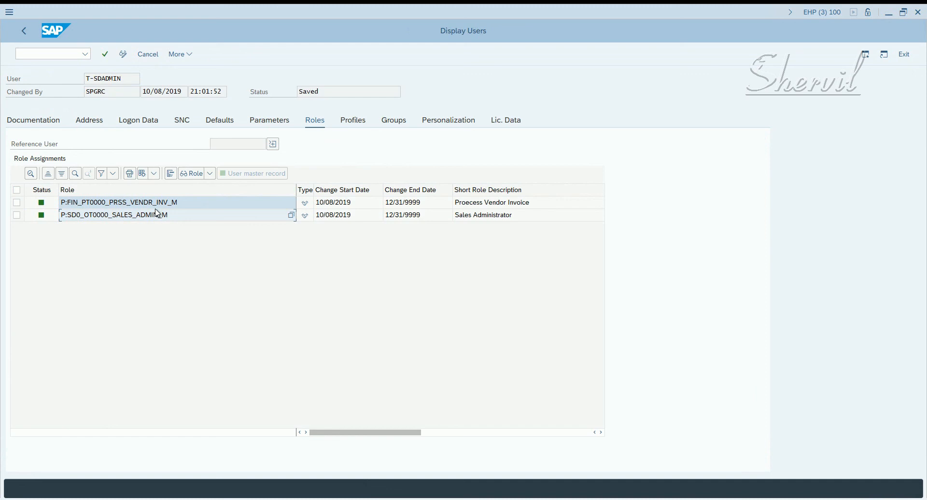
left_click(155, 204)
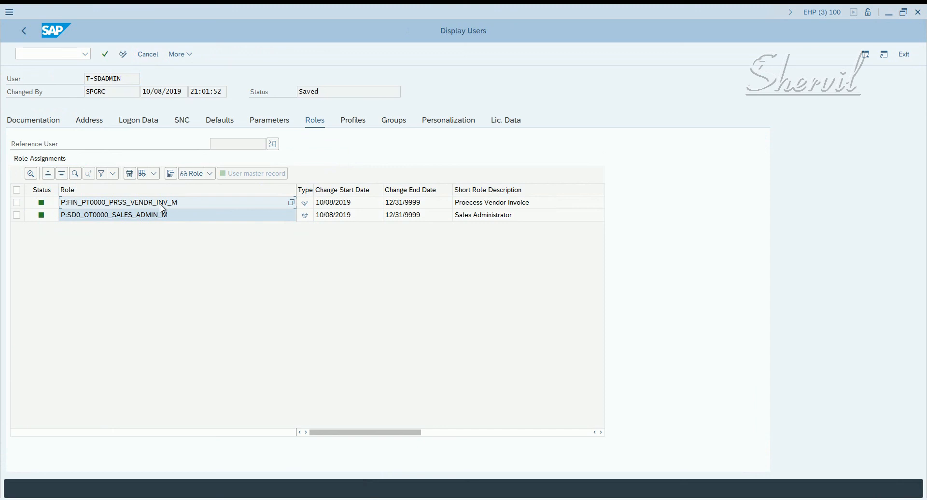
left_click(329, 206)
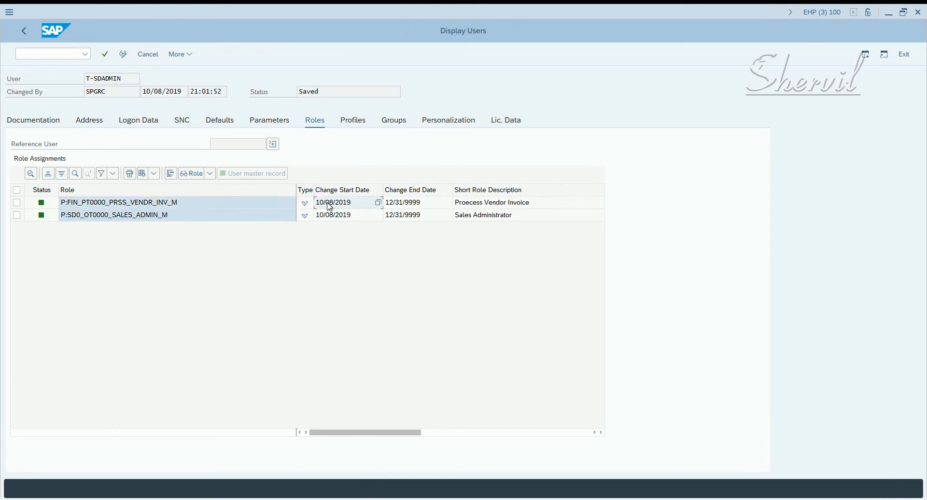
left_click(156, 207)
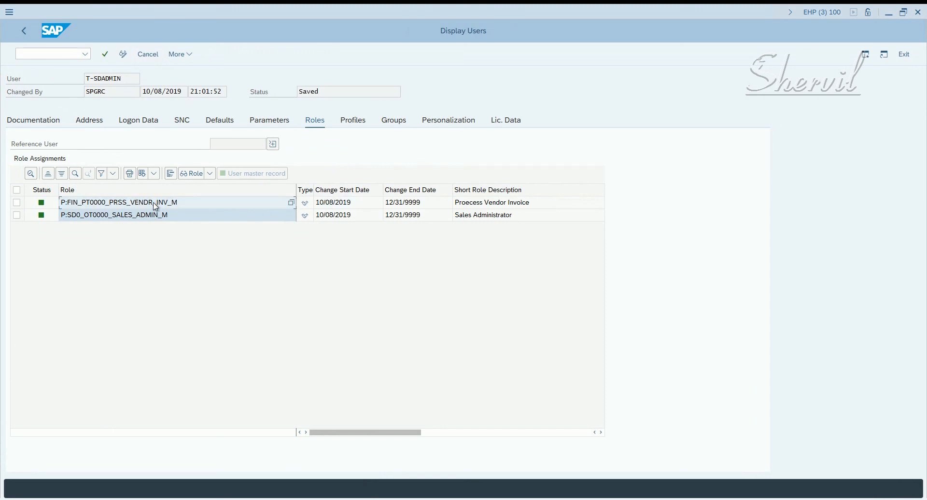
Step: Switch to the User to Role Relationship report in Internet Explorer and enter system EHPCLNT100 and role name P:FIN_PT0000_PRSS_VENDR_INV_M
key("alt+Tab")
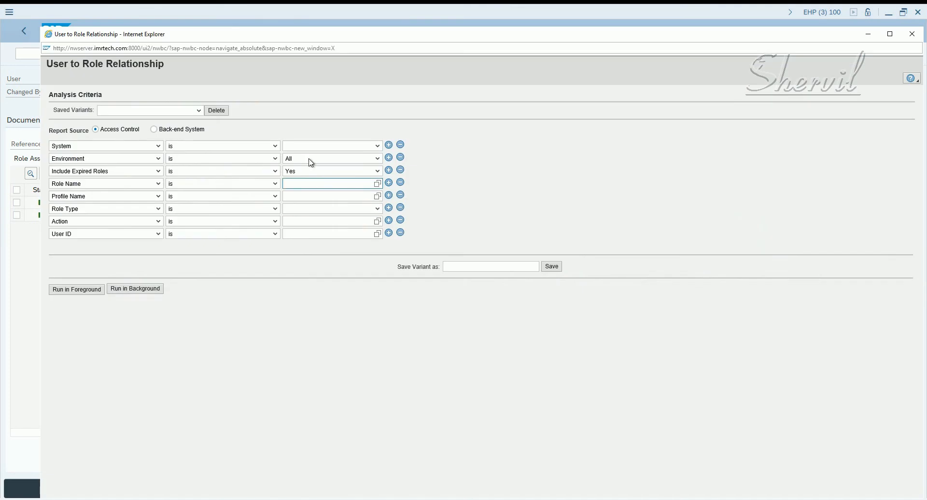
left_click(309, 149)
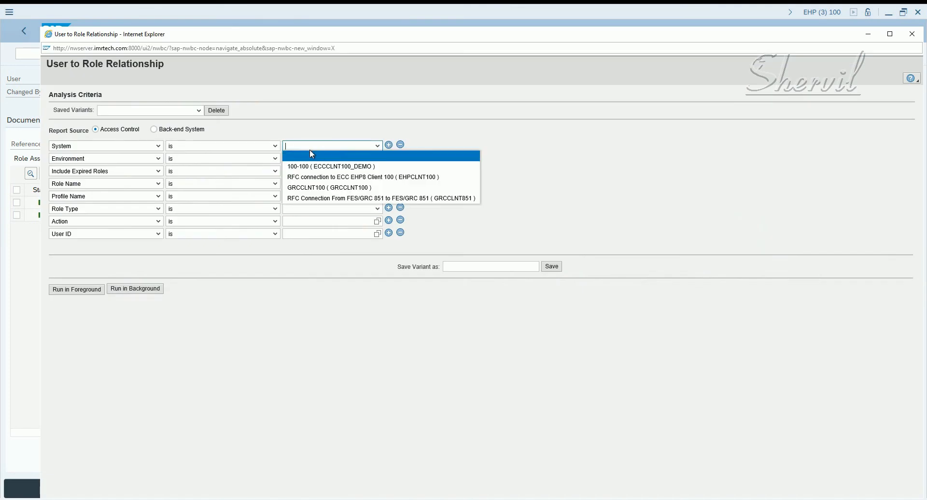
left_click(340, 177)
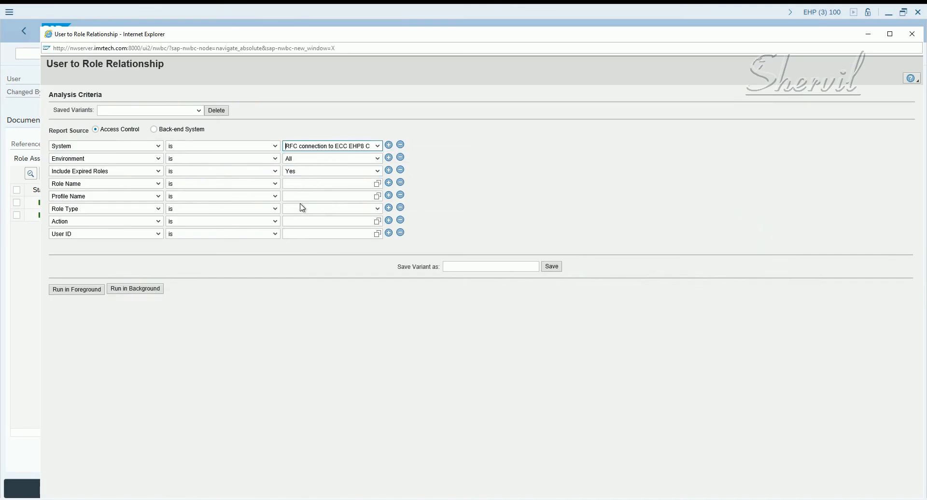
left_click(304, 184)
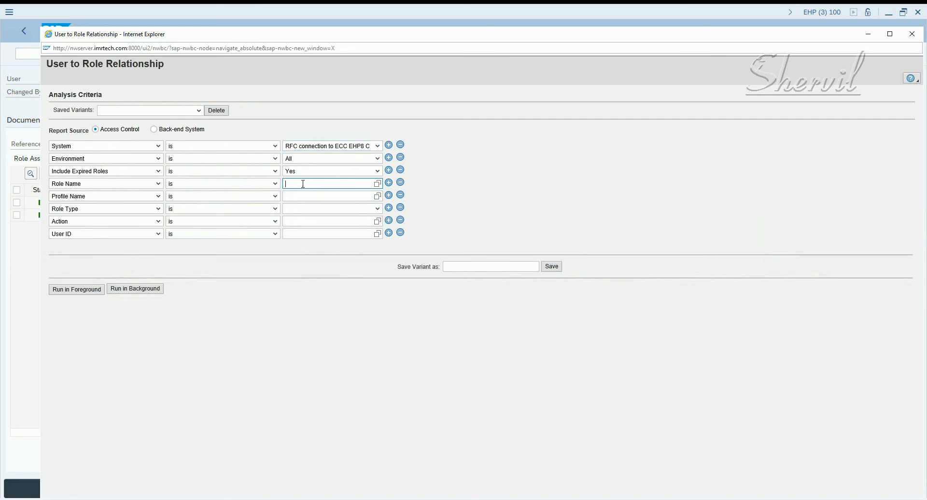
type("PT0000_PRSS_VENDR_INV_M")
Step: Run the role report in the foreground with Access Control as source, and close its window, leaving the page
left_click(75, 292)
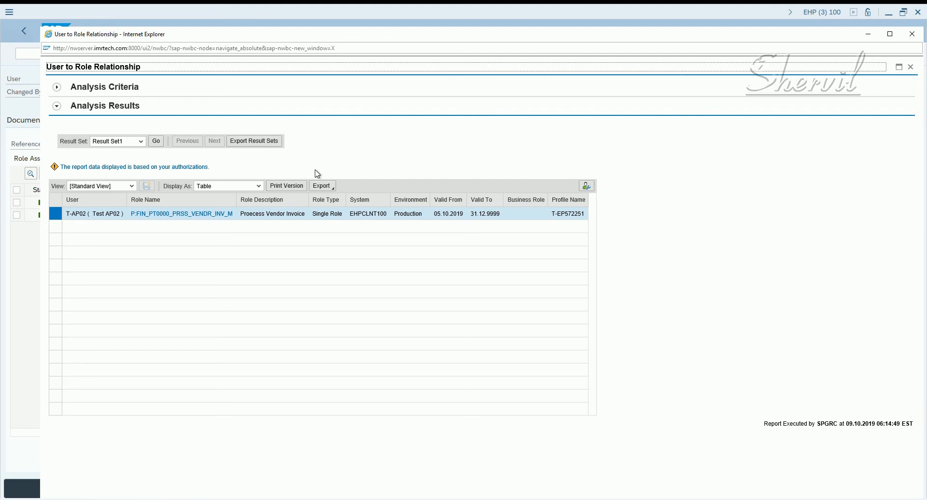
left_click(912, 35)
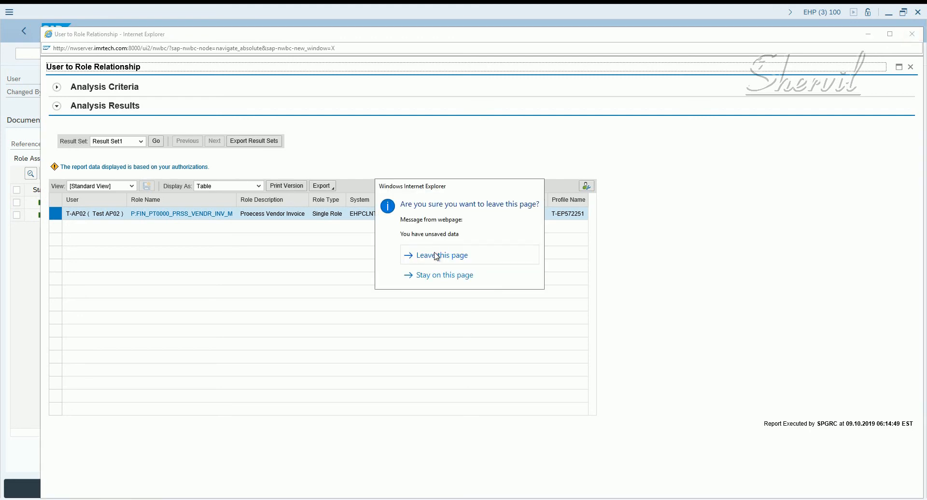
left_click(436, 256)
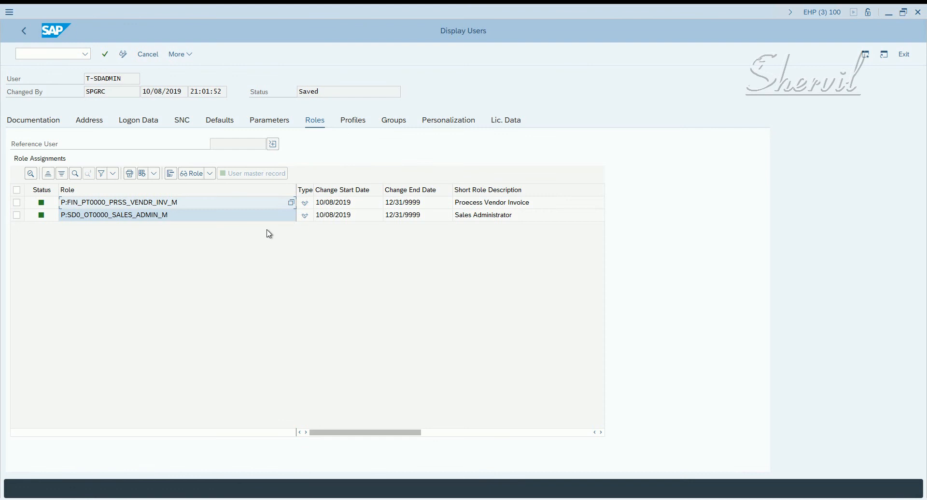
Step: Open a new User to Role Relationship report for system EHPCLNT100 and role P:FIN_PT0000_PRSS_VENDR_INV_M with Back-end System as source
key("alt+Tab")
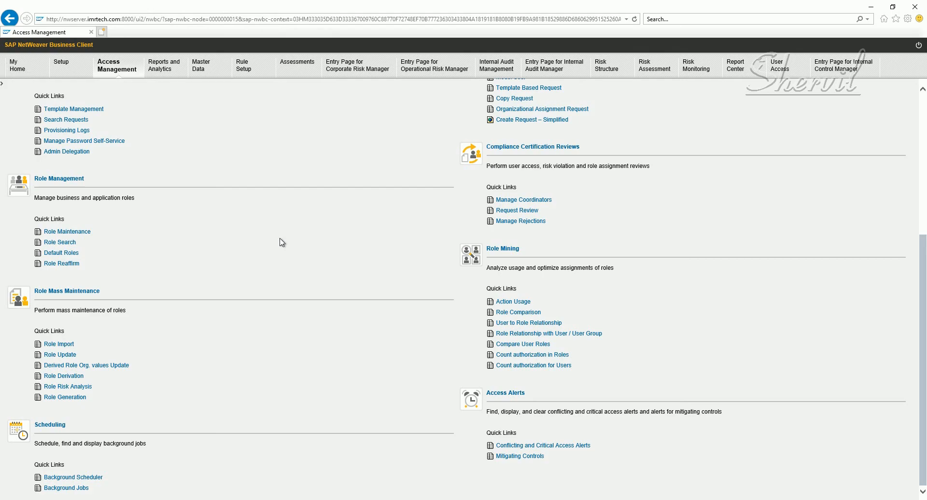
left_click(515, 323)
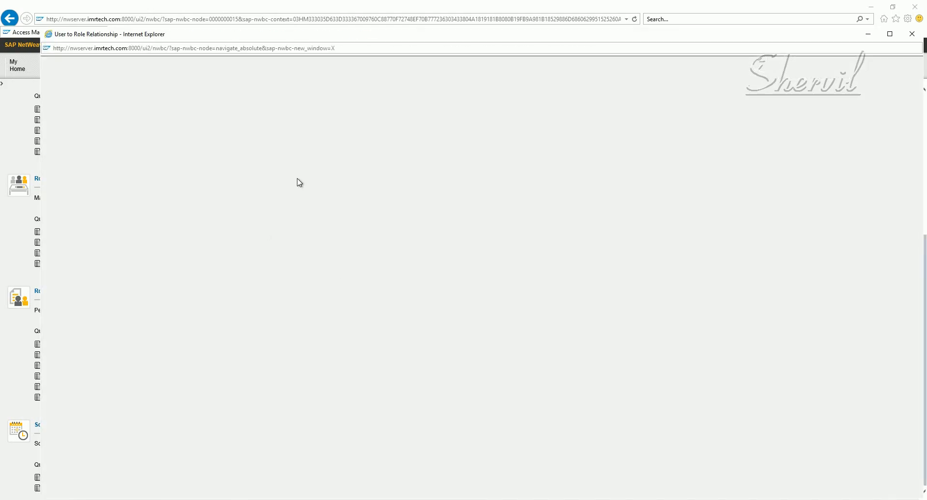
left_click(309, 146)
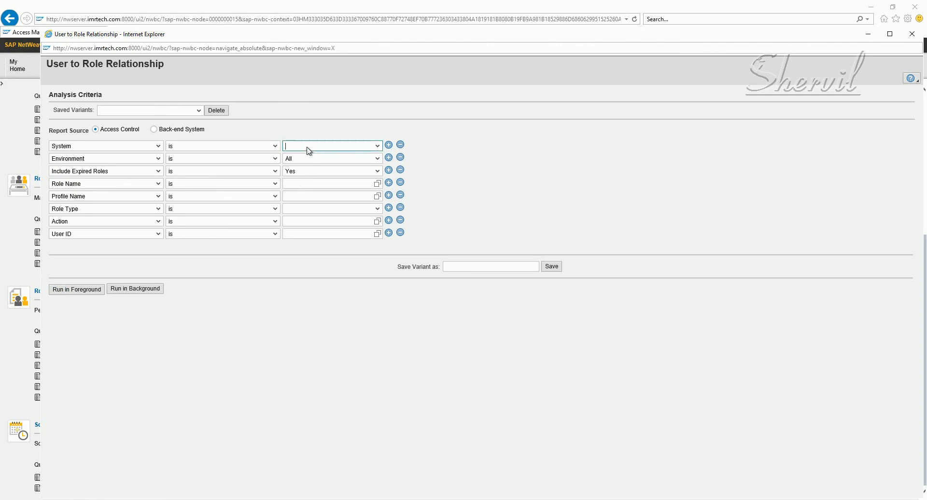
left_click(323, 177)
left_click(300, 182)
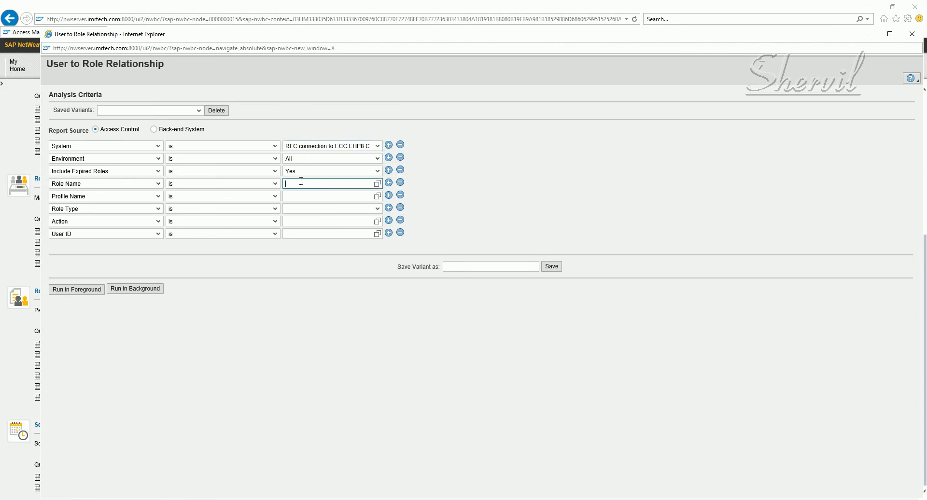
type("PT0000_PRSS_VENDR_INV_M")
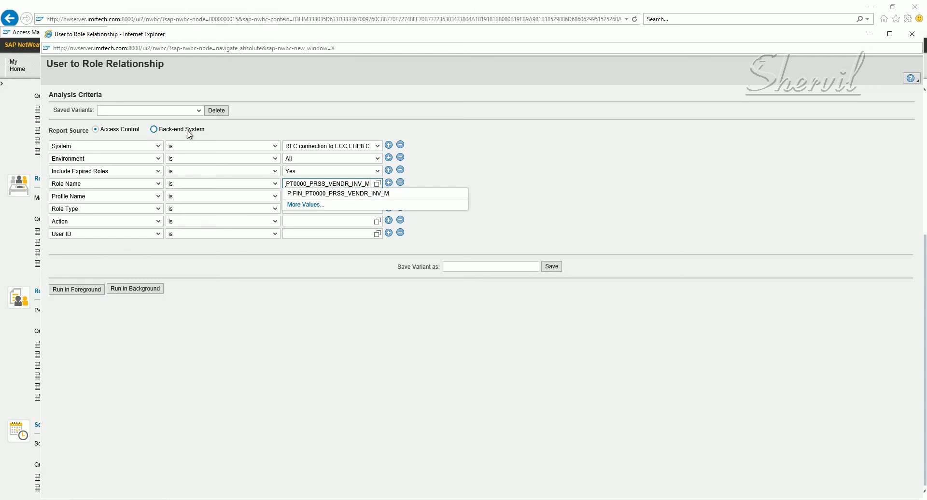
left_click(188, 131)
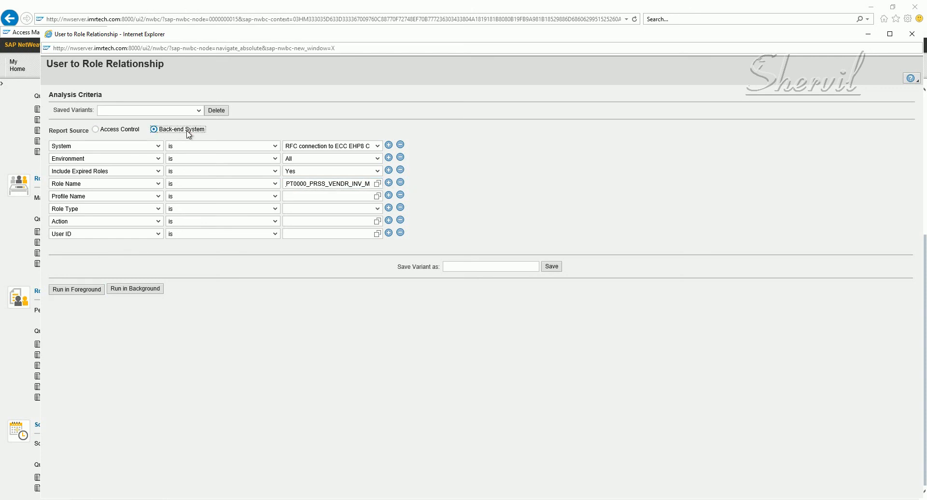
Step: Run the back-end role report in the foreground, and close its window, leaving the page
left_click(73, 292)
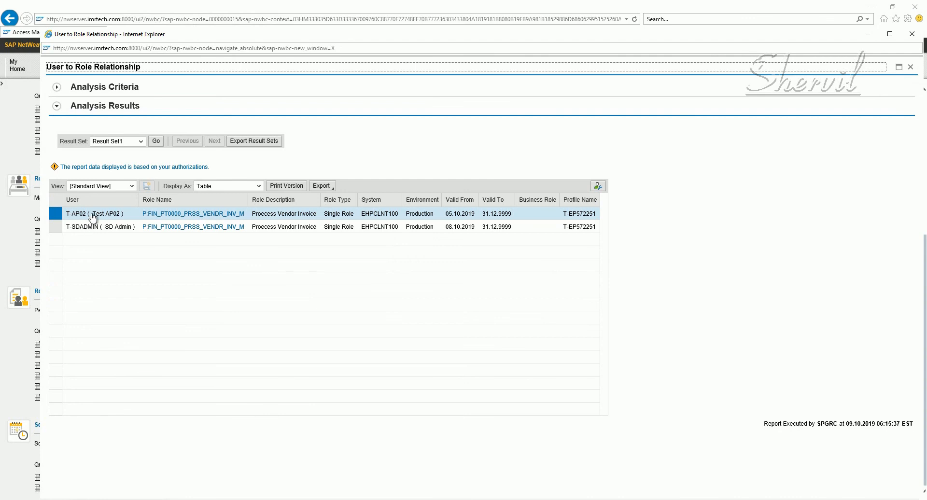
left_click(912, 33)
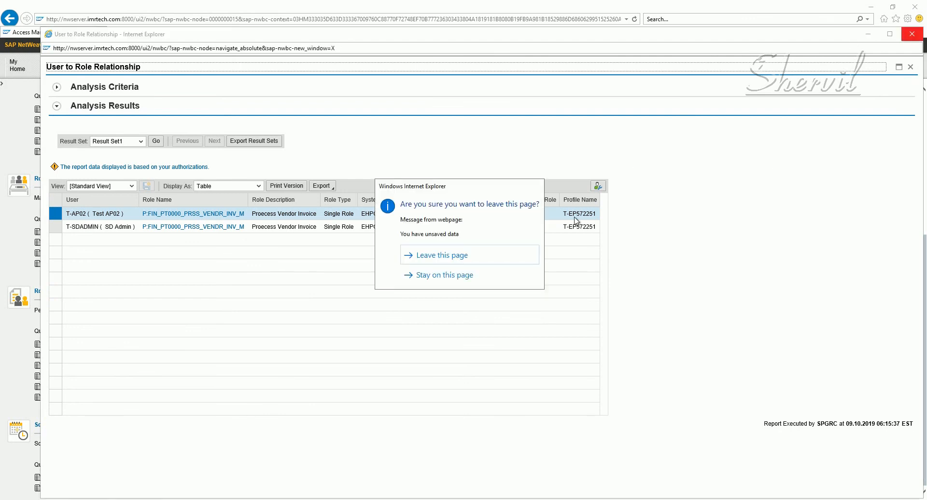
left_click(437, 256)
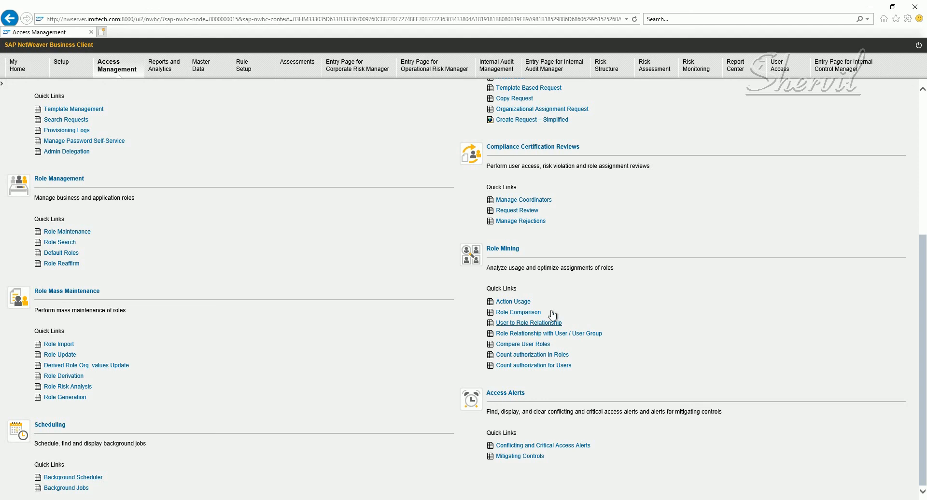
Step: Open the Role Relationship with User / User Group report and set system EHPCLNT100 and user ID T-SDADMIN
left_click(514, 335)
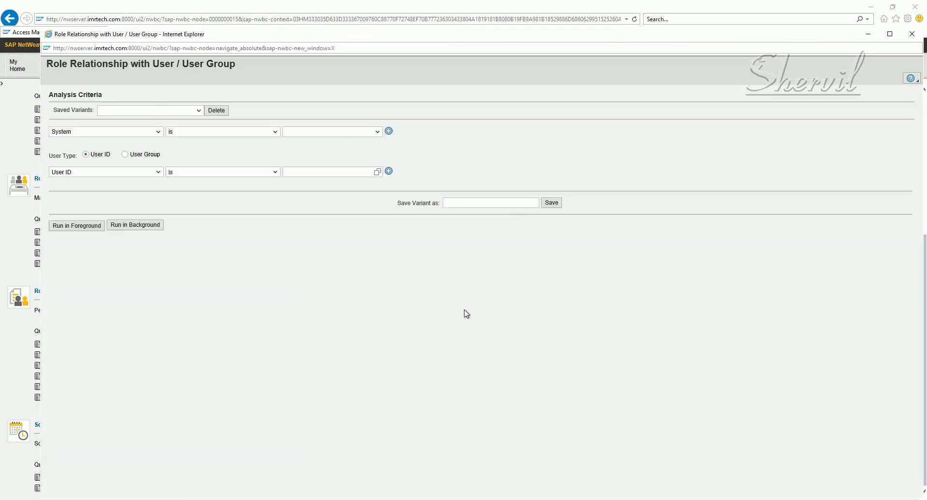
left_click(372, 139)
left_click(375, 134)
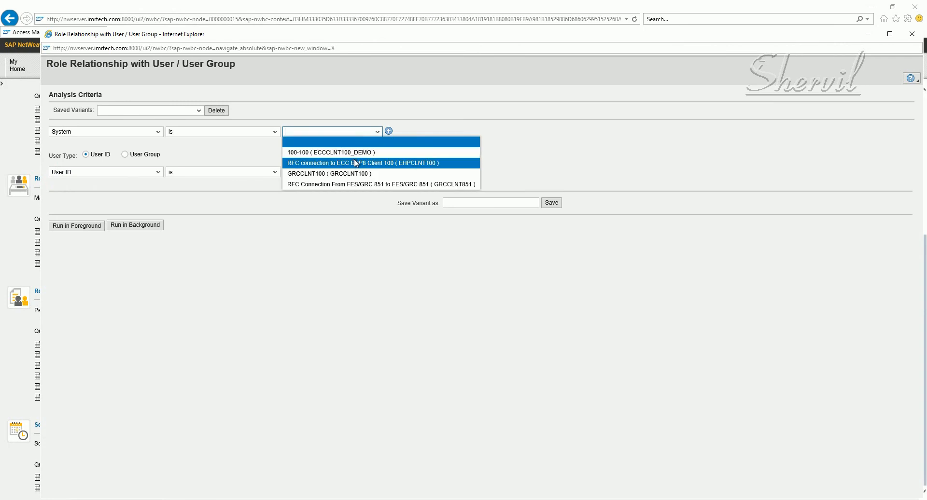
left_click(356, 163)
left_click(338, 173)
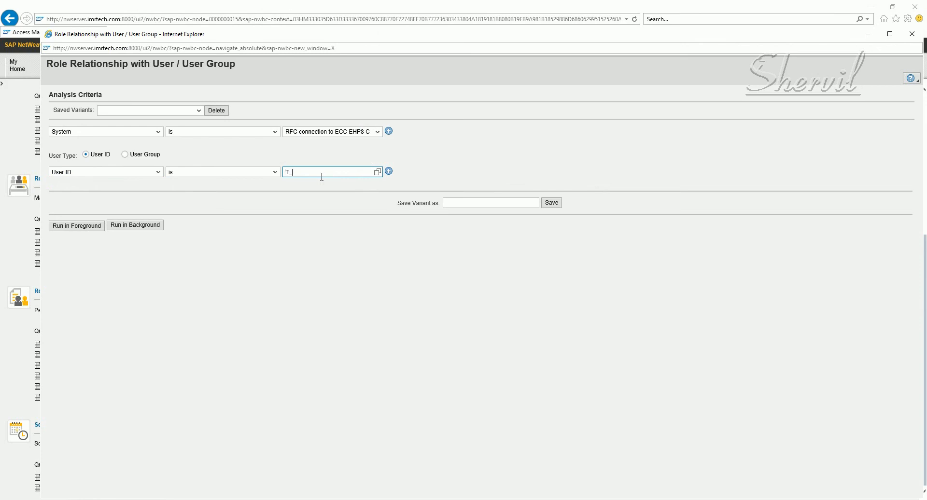
type("-")
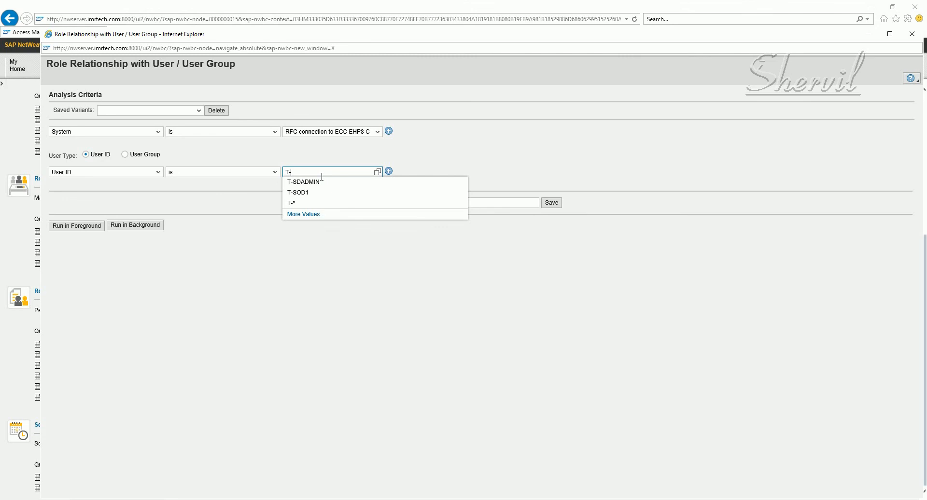
left_click(304, 183)
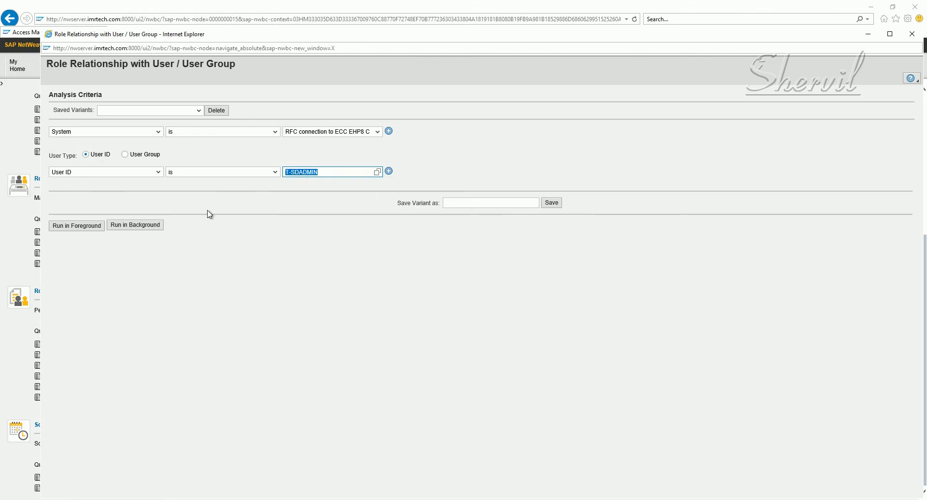
Step: Run the user's role relationship report in the foreground, and close the results and the report window
left_click(78, 226)
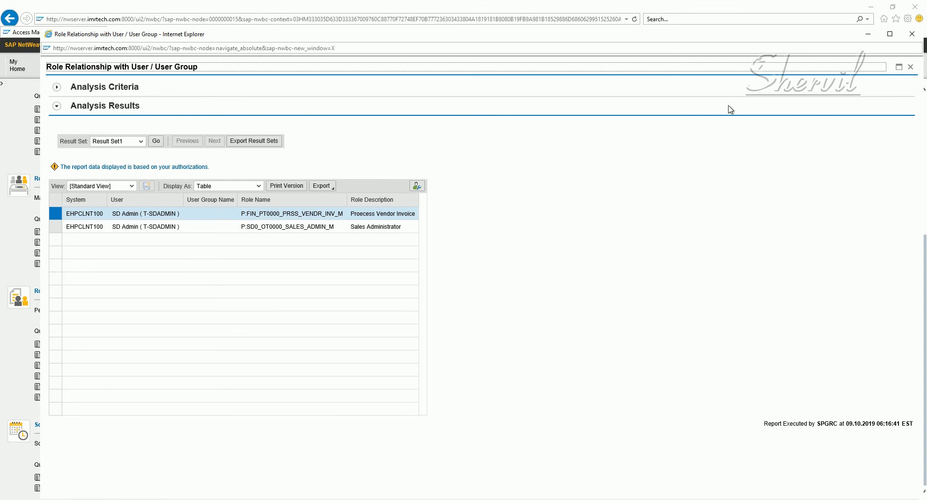
left_click(912, 66)
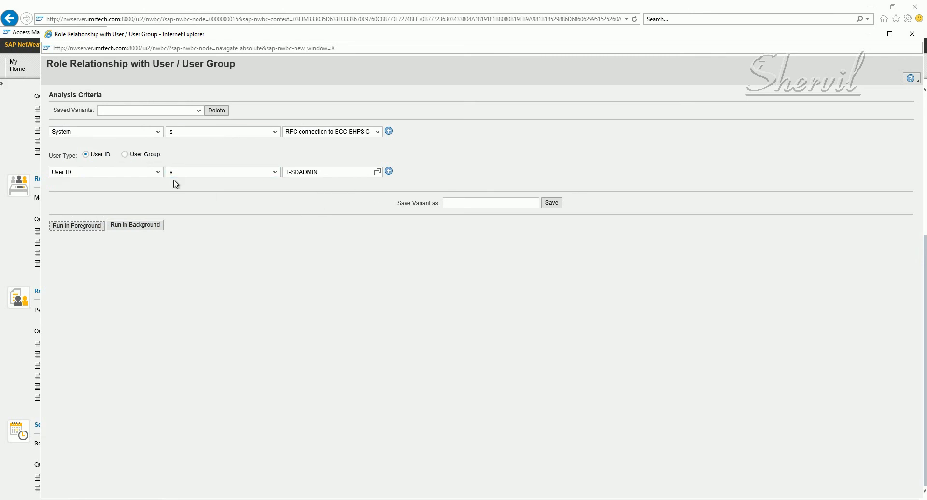
left_click(127, 163)
left_click(913, 34)
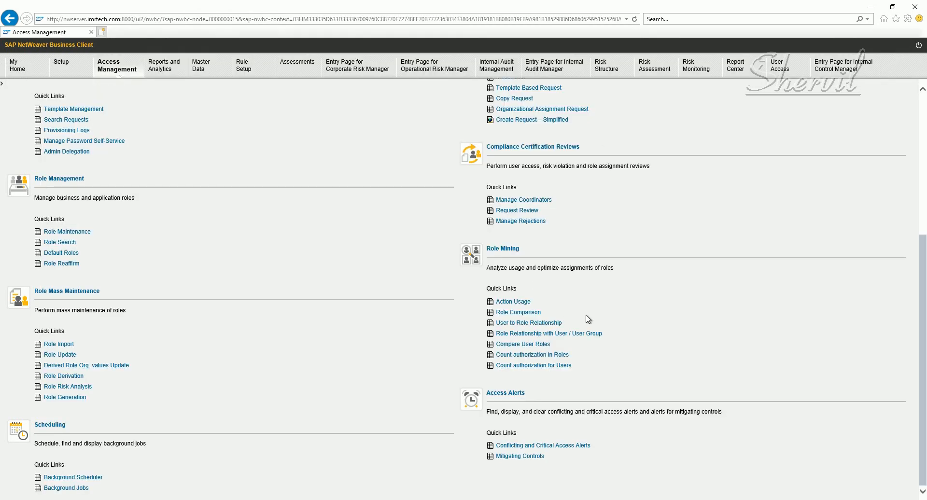
Step: Open the Compare User Roles report and enter T-* for User 1 with Access Control as report source
left_click(523, 345)
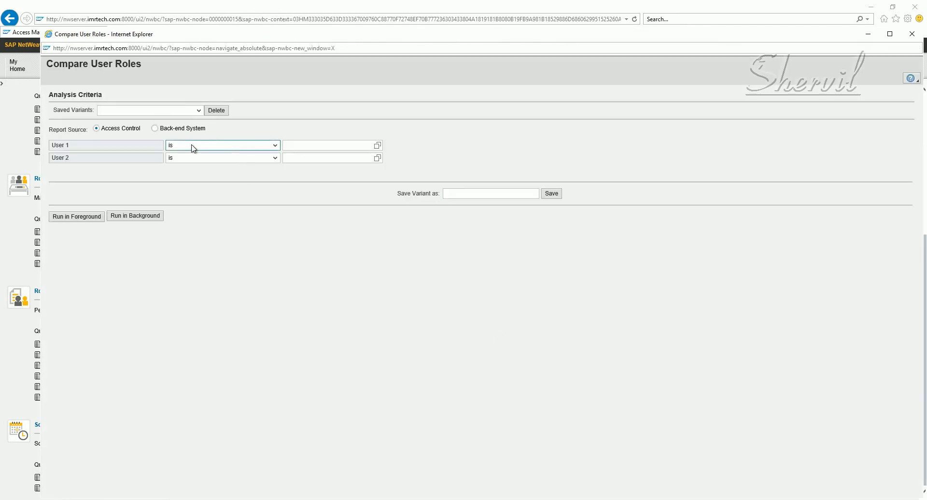
left_click(305, 144)
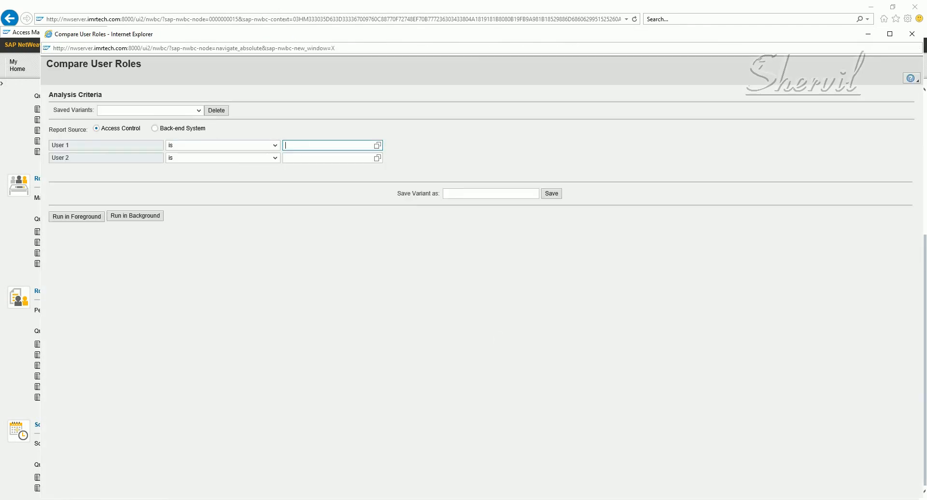
left_click(154, 499)
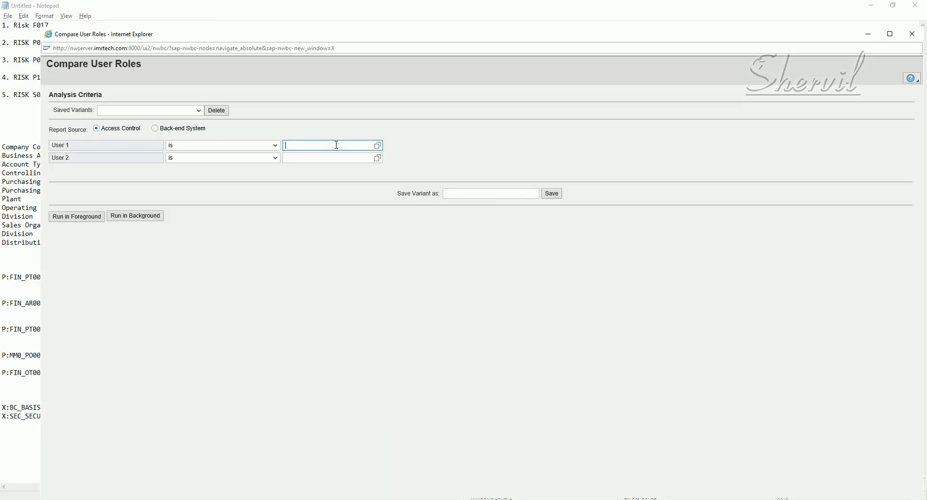
left_click(336, 145)
type("T-*")
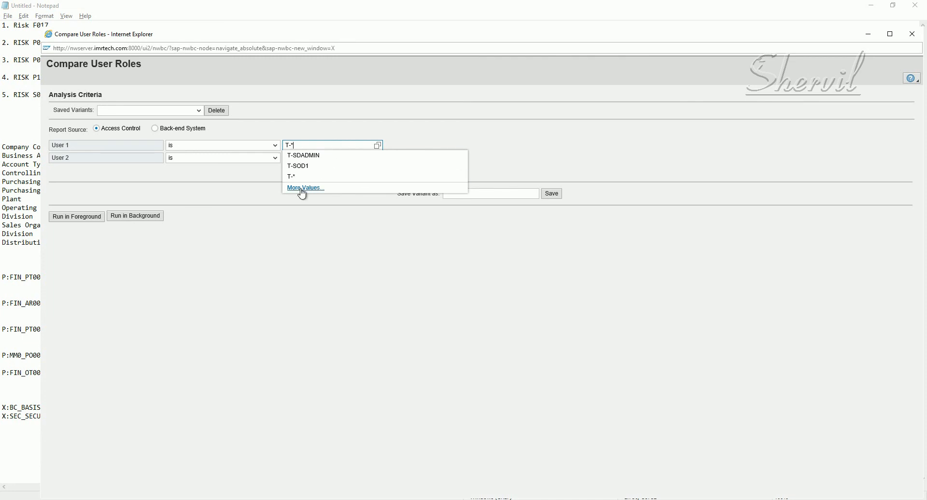
Step: Try to look up User 1 in the value search with user ID T-*, T- and a blank ID, and close the search
left_click(378, 146)
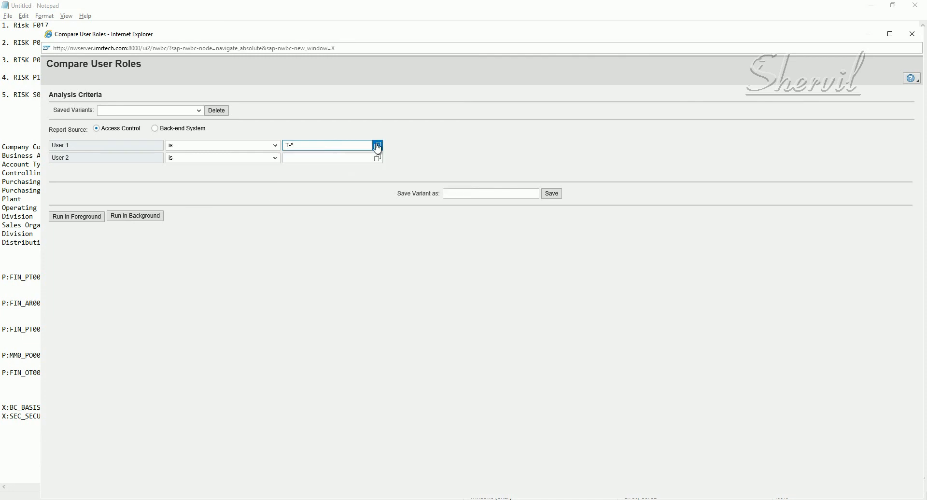
left_click(378, 145)
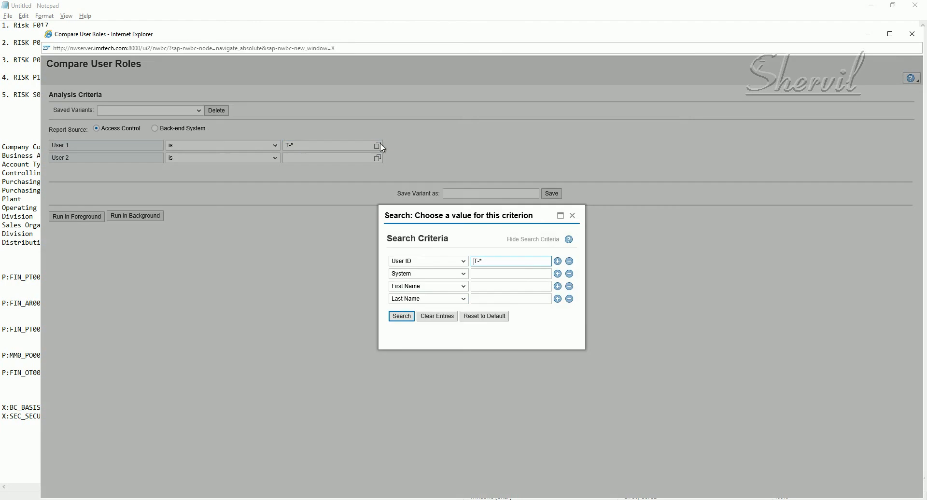
left_click(404, 316)
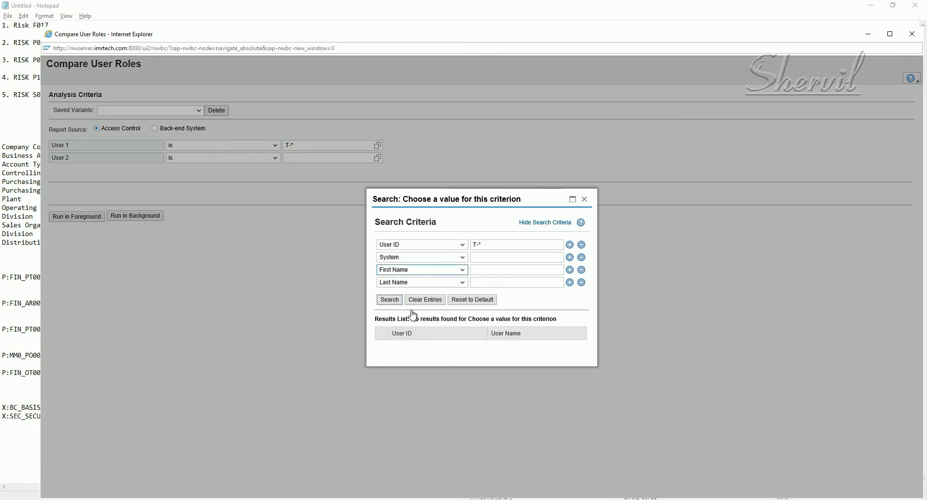
left_click(491, 245)
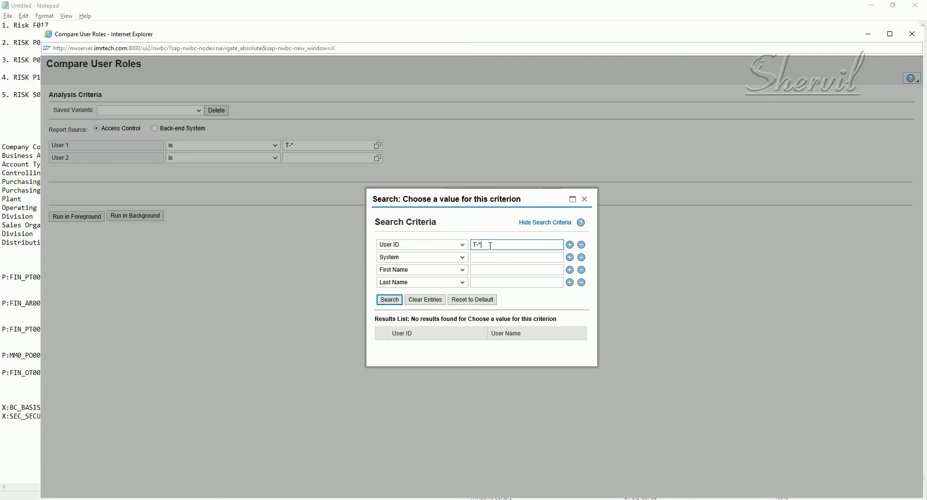
left_click(388, 302)
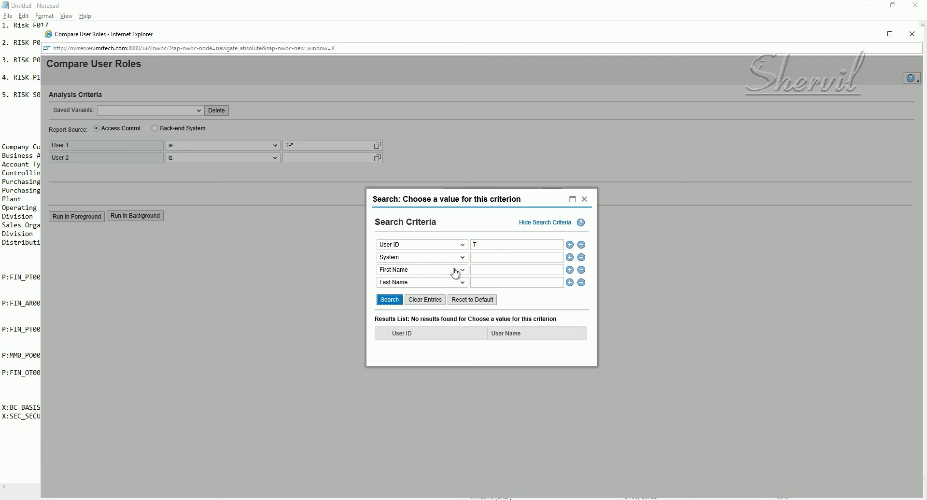
left_click(483, 244)
left_click(389, 301)
left_click_drag(494, 201, 525, 130)
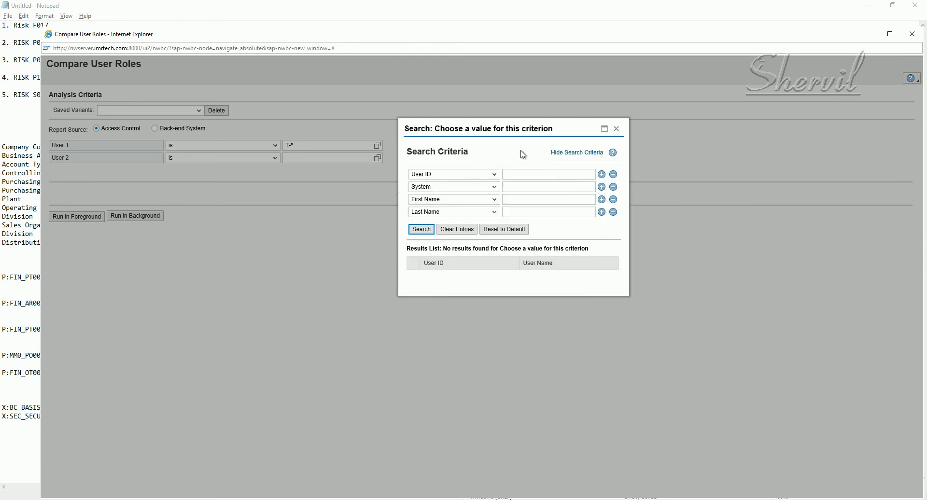
left_click(616, 130)
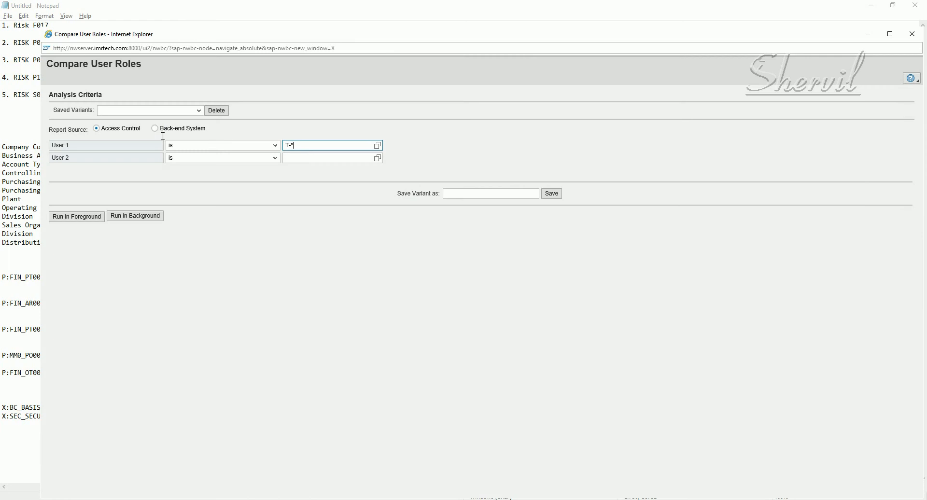
Step: Change the report source to Back-end System and set the system to EHPCLNT100
left_click(168, 129)
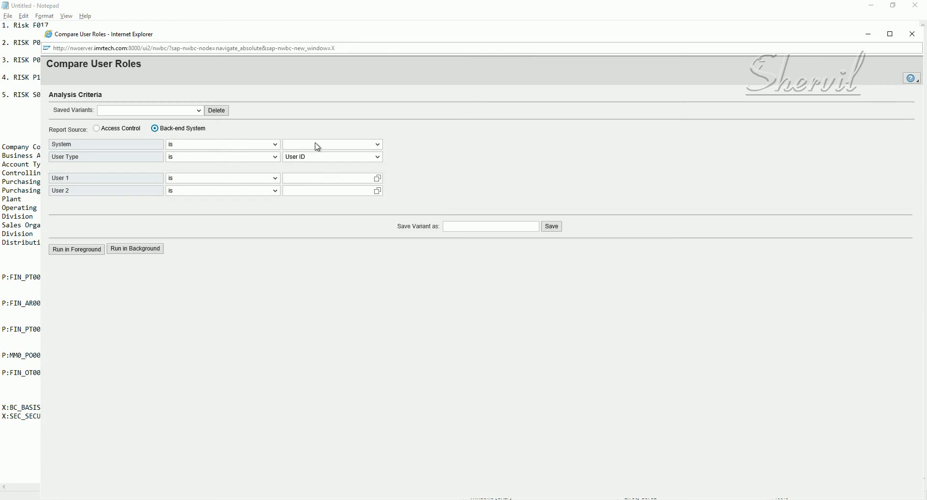
left_click(377, 145)
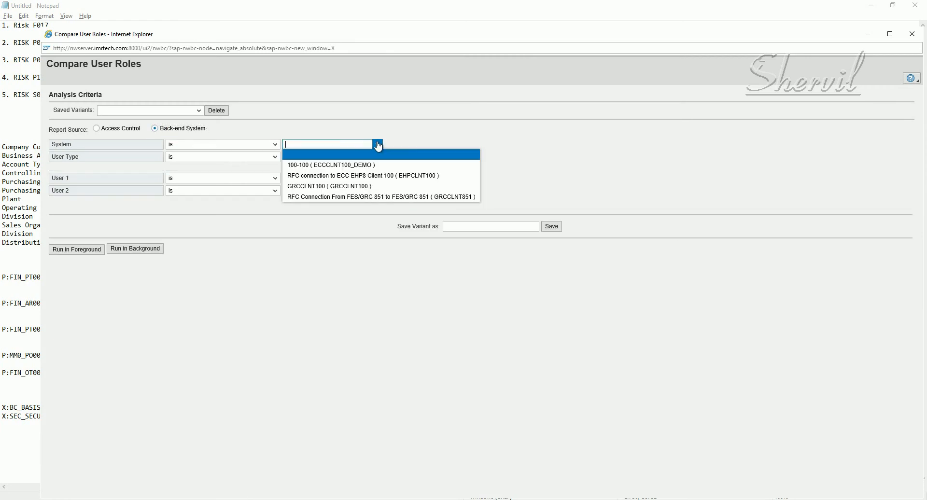
left_click(333, 175)
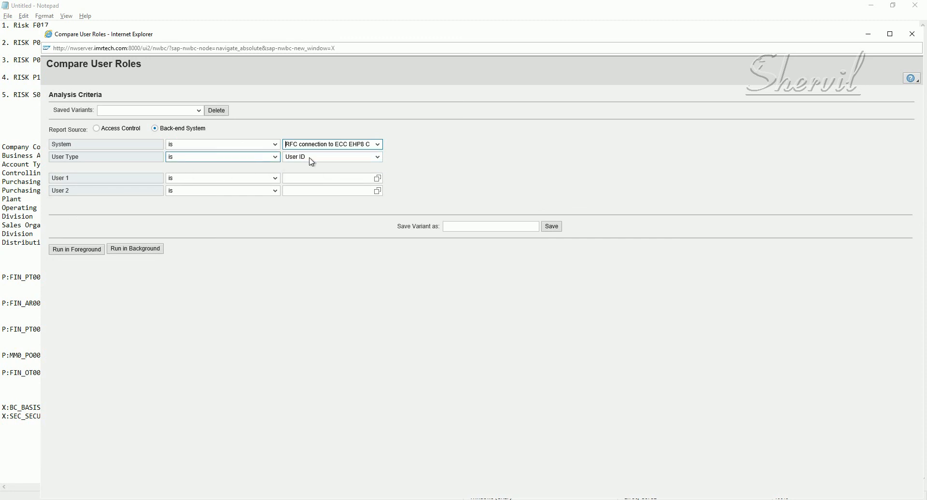
Step: Search EHPCLNT100 for user IDs matching T-* and choose T-HELPDESK as User 1
left_click(367, 178)
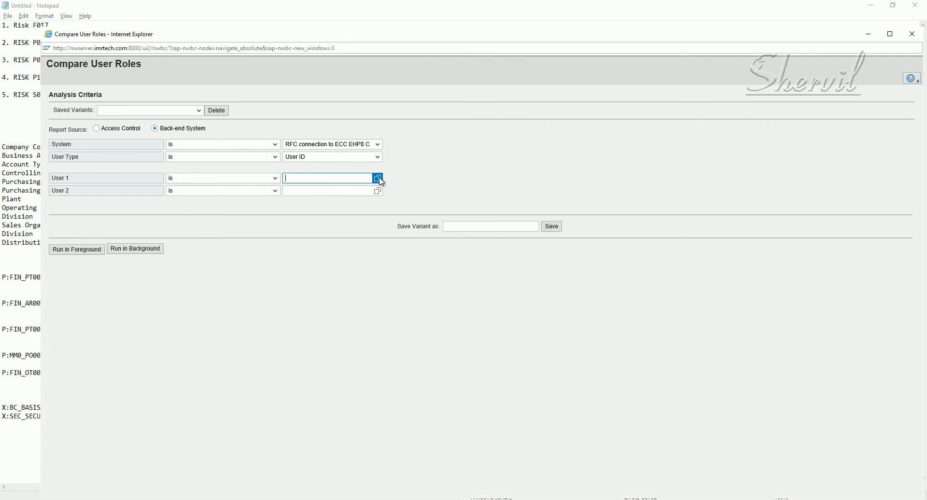
left_click(379, 180)
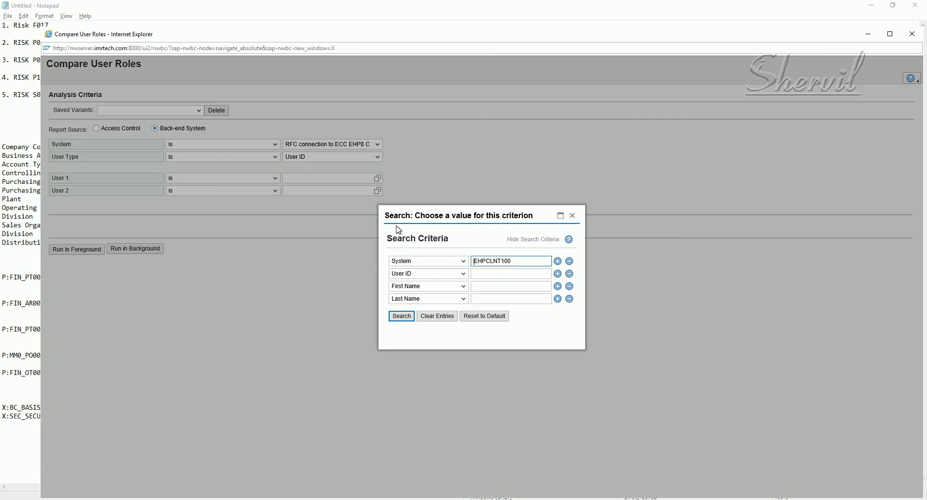
left_click(497, 271)
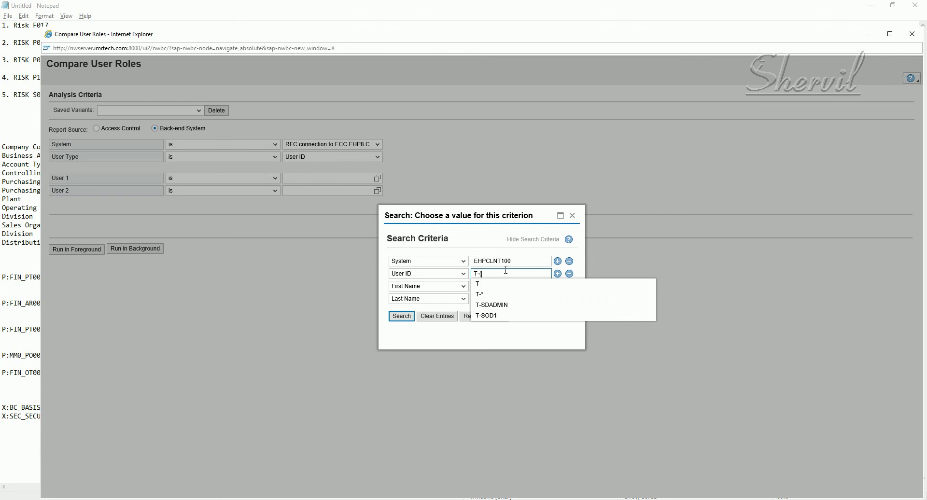
key("BackSpace")
type("T-*")
left_click(400, 317)
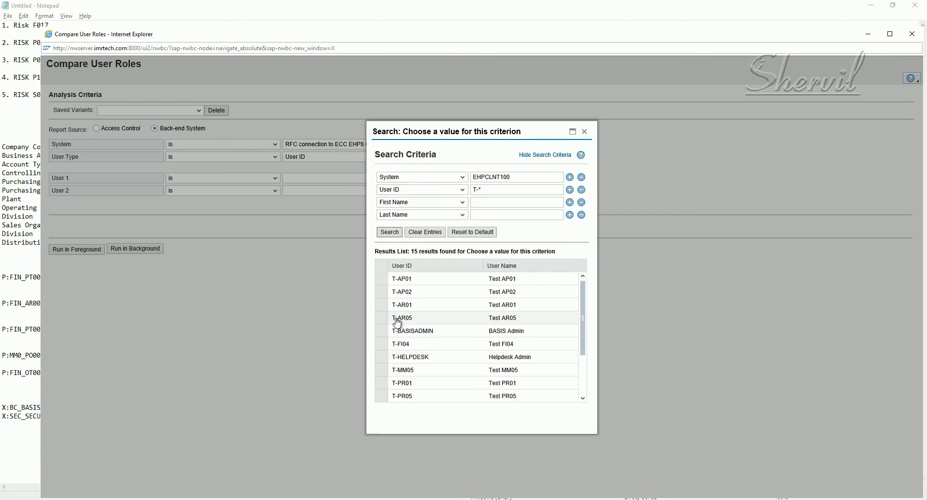
scroll(442, 346, "down", 2)
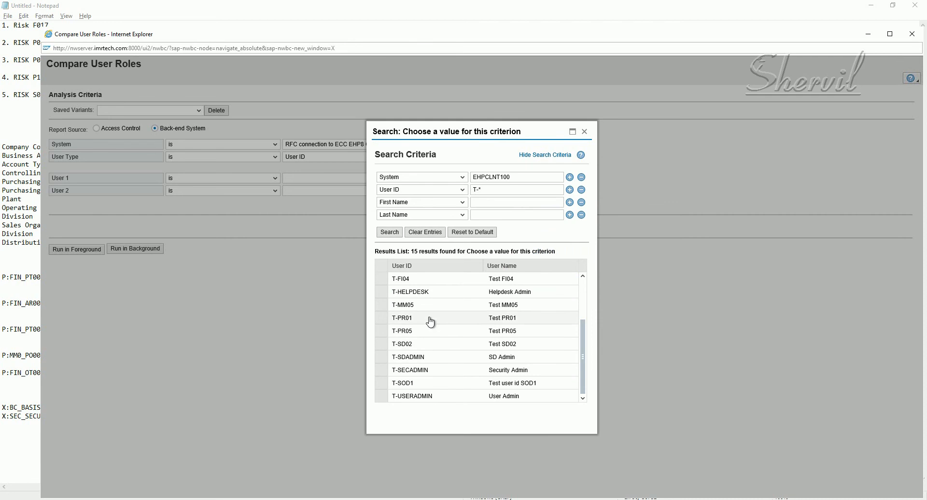
scroll(430, 322, "up", 1)
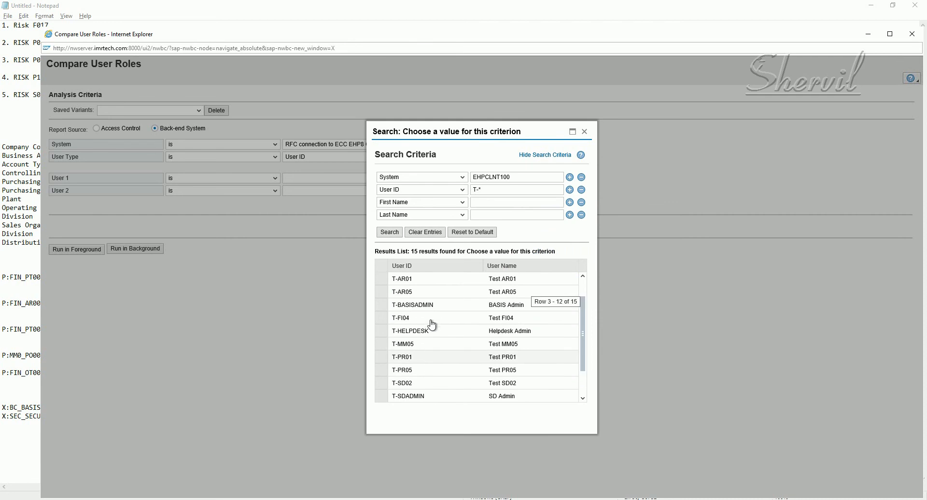
left_click(384, 332)
Step: Look up User 2 among the EHPCLNT100 user IDs matching T-* and choose T-SECADMIN
left_click(323, 192)
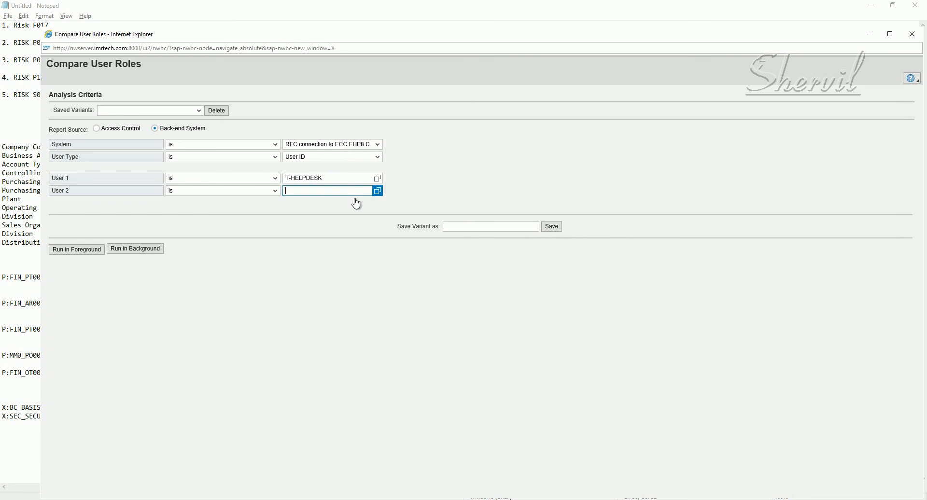
left_click(378, 193)
left_click(378, 192)
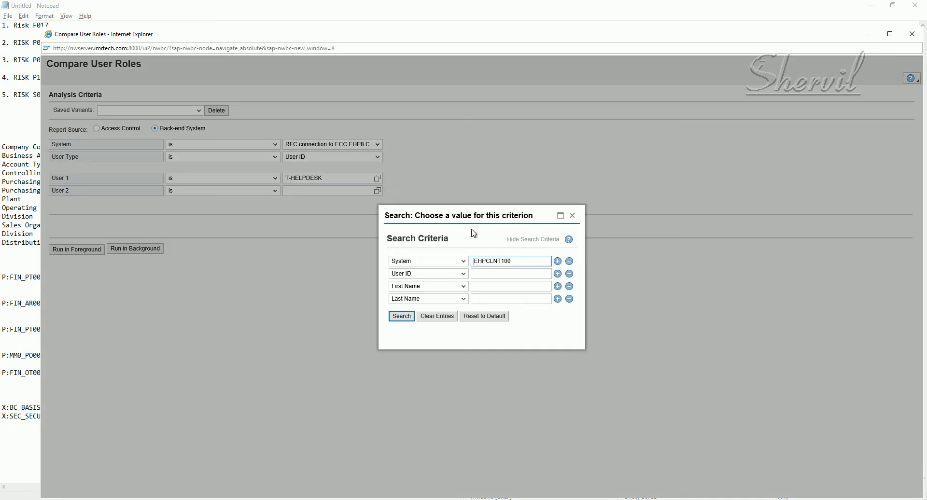
left_click(488, 274)
type("T-")
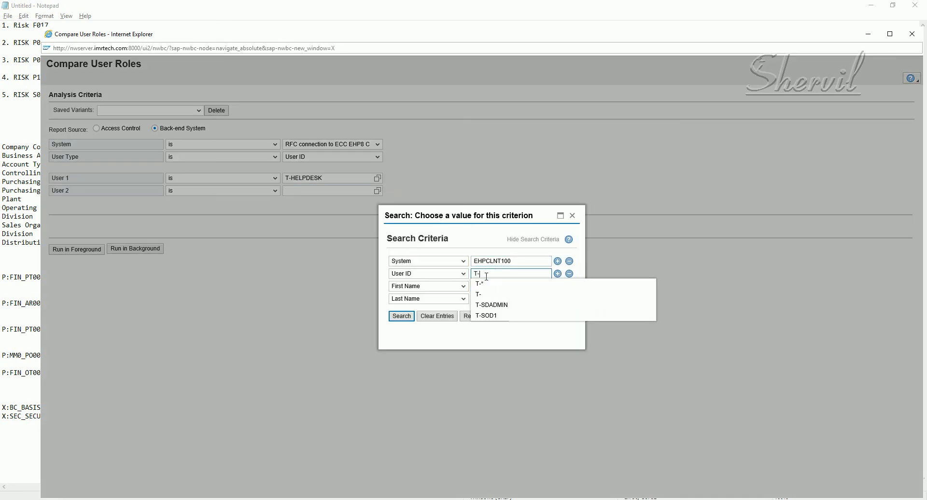
key("Down")
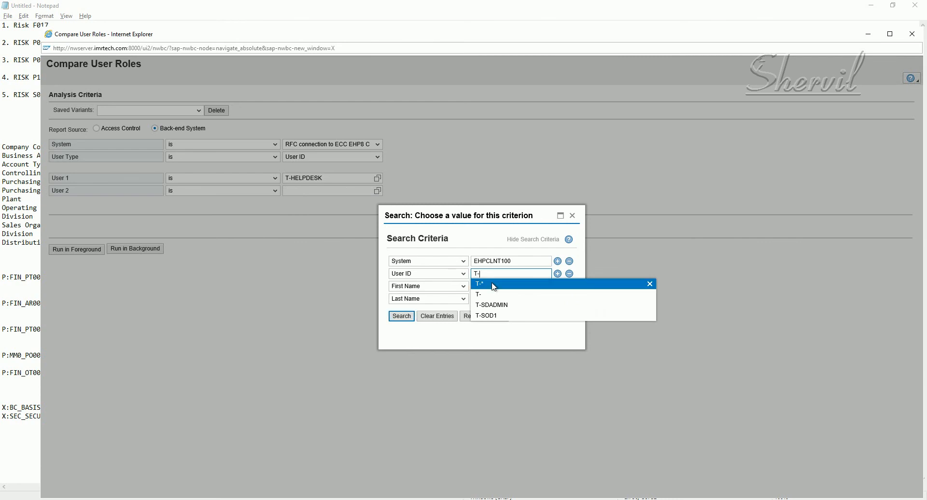
key("Return")
left_click(404, 318)
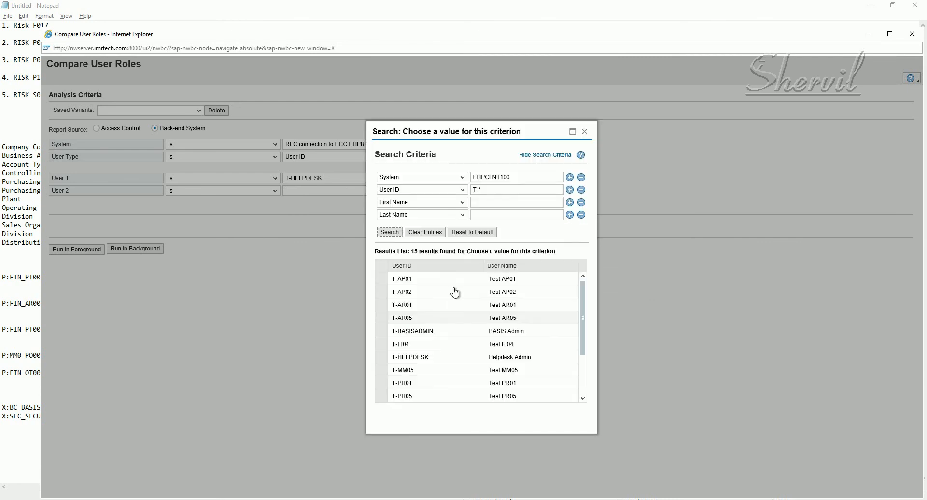
scroll(445, 333, "down", 3)
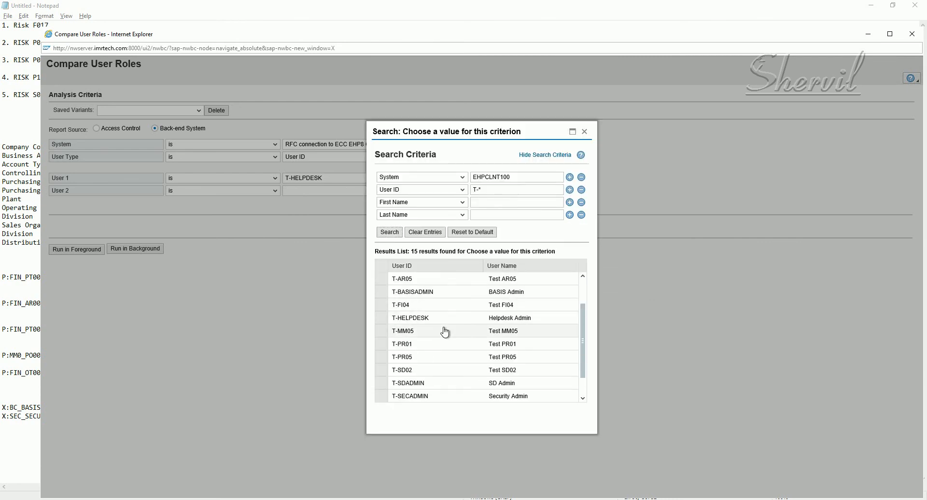
scroll(454, 335, "down", 1)
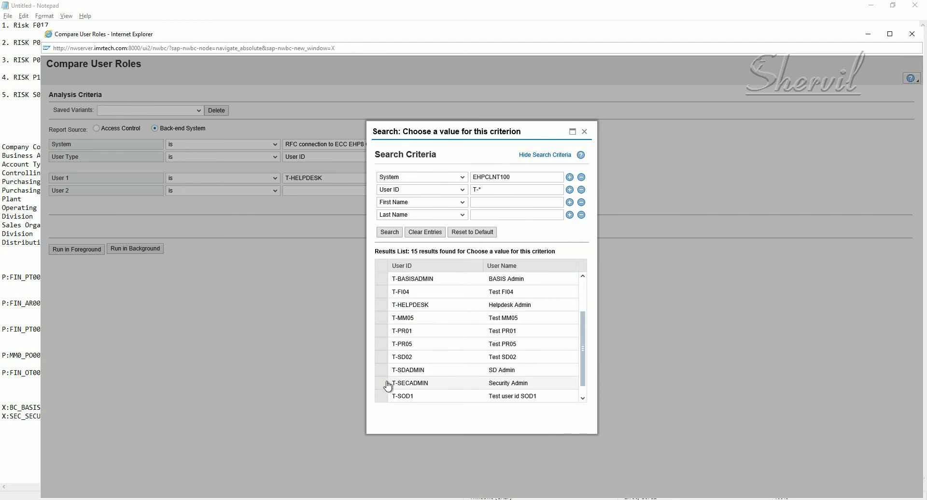
left_click(386, 383)
Step: Run the user role comparison in the foreground, close the results and report window, and return to the Access Management page
left_click(77, 251)
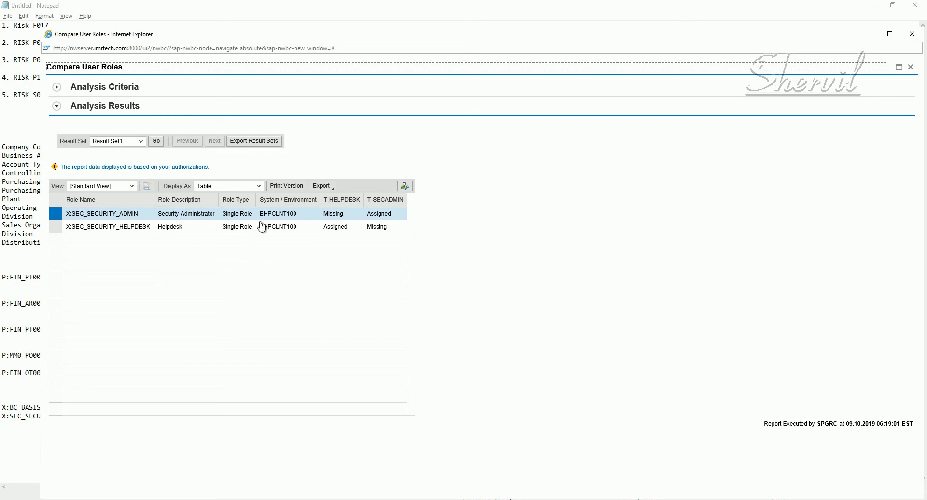
left_click(912, 68)
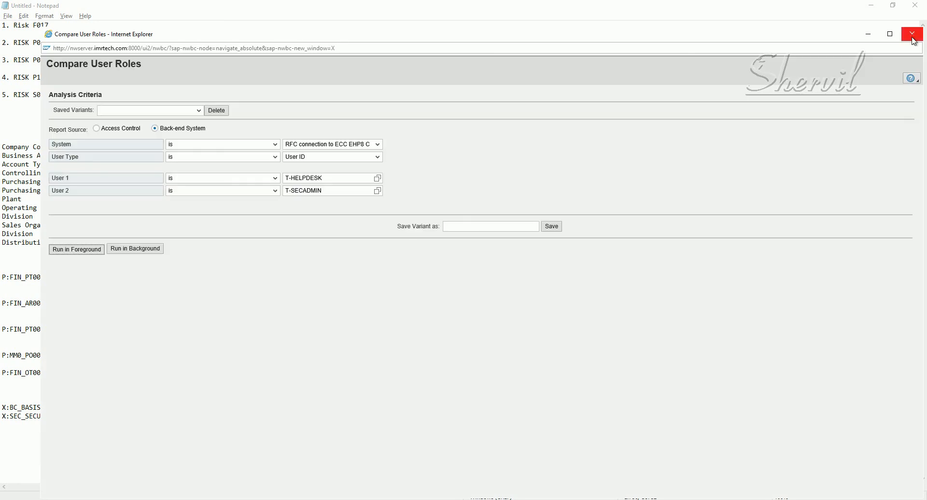
left_click(913, 34)
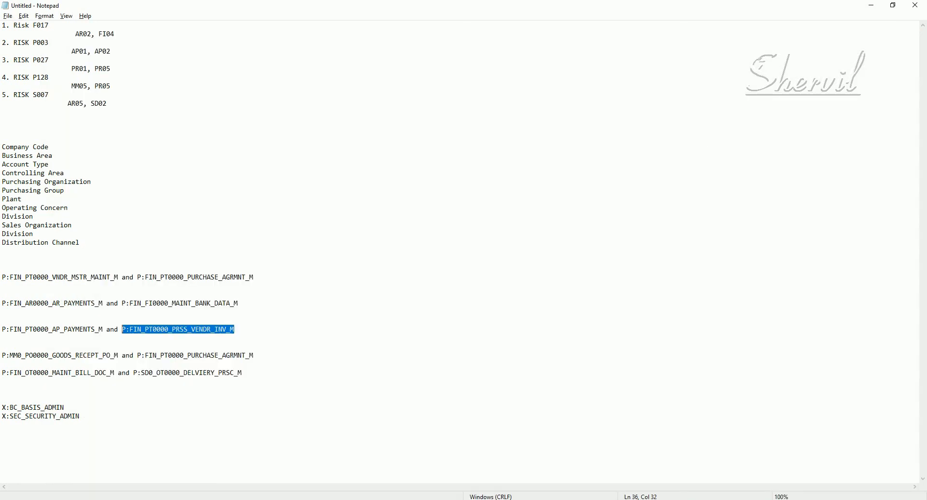
key("alt+Tab")
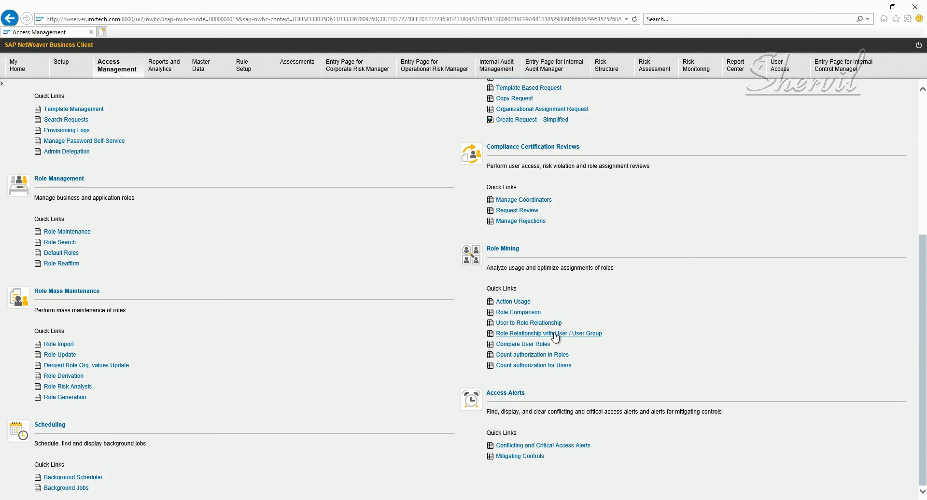
Step: Open the Count Authorization in Roles report and set the application type to SAP and the system to EHPCLNT100
left_click(530, 355)
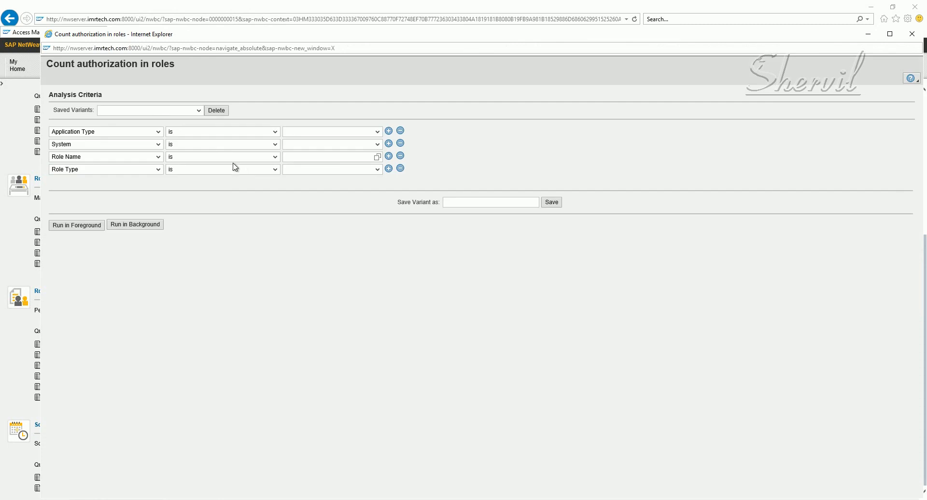
left_click(338, 133)
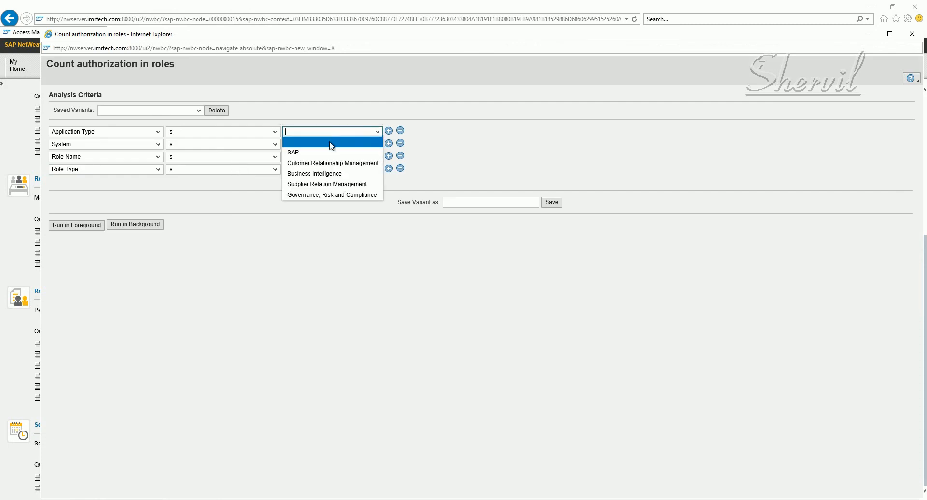
left_click(324, 156)
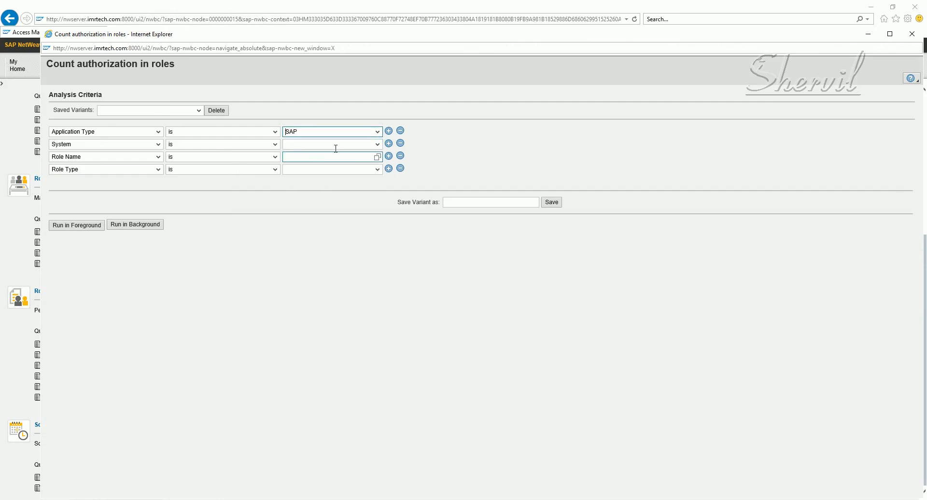
left_click(335, 144)
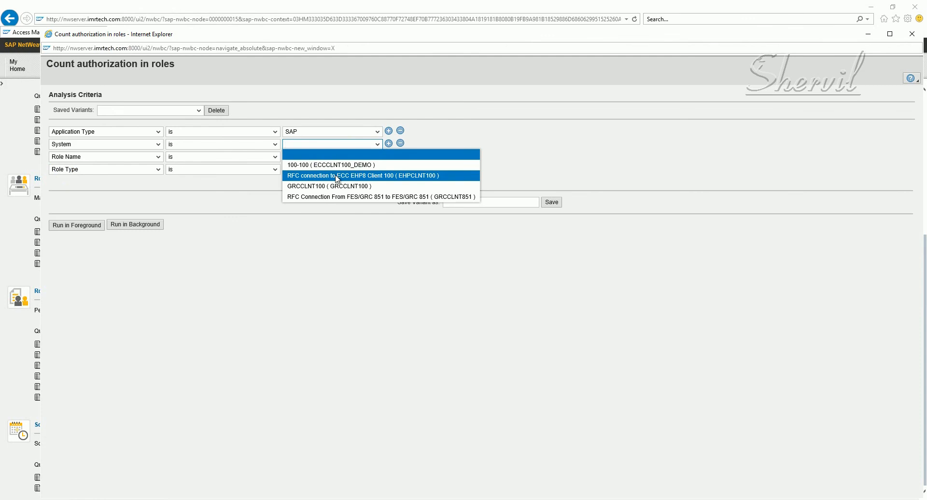
left_click(337, 177)
Step: Set the role name criterion to P:FIN_PT0000_PRSS_VENDR_INV_M, using the role name noted in Notepad
left_click(306, 157)
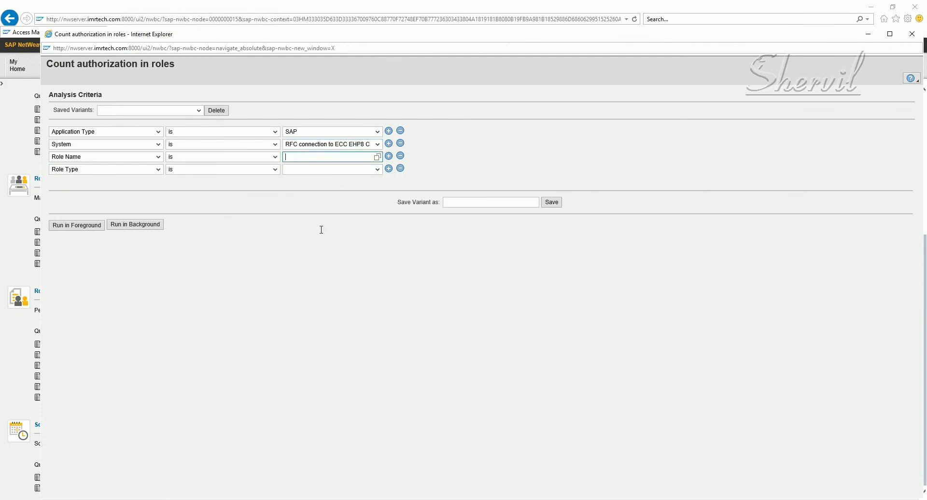
key("alt+Tab")
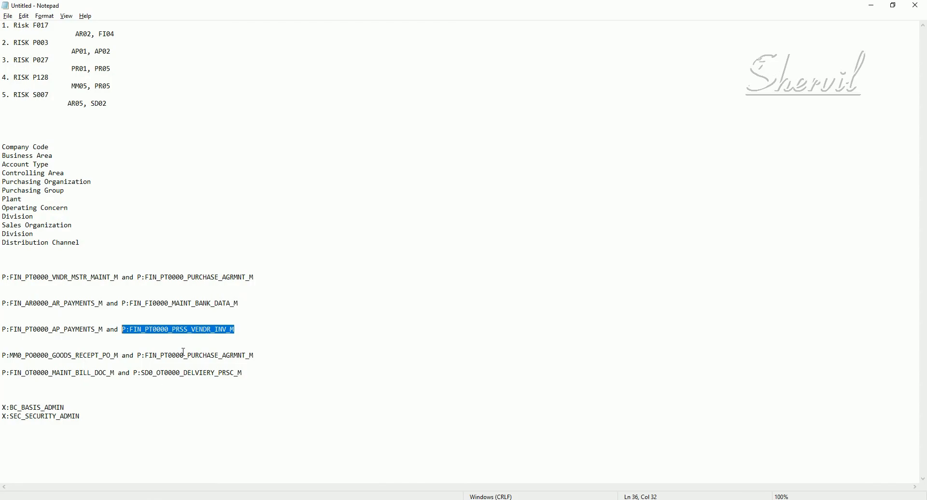
key("alt+Tab")
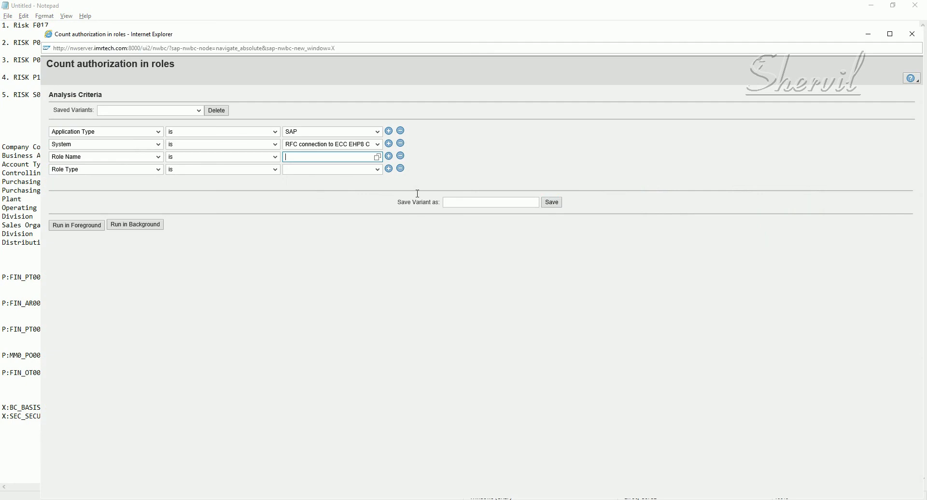
type("P:FIN_PT0000_PRSS_VENDR_INV_M")
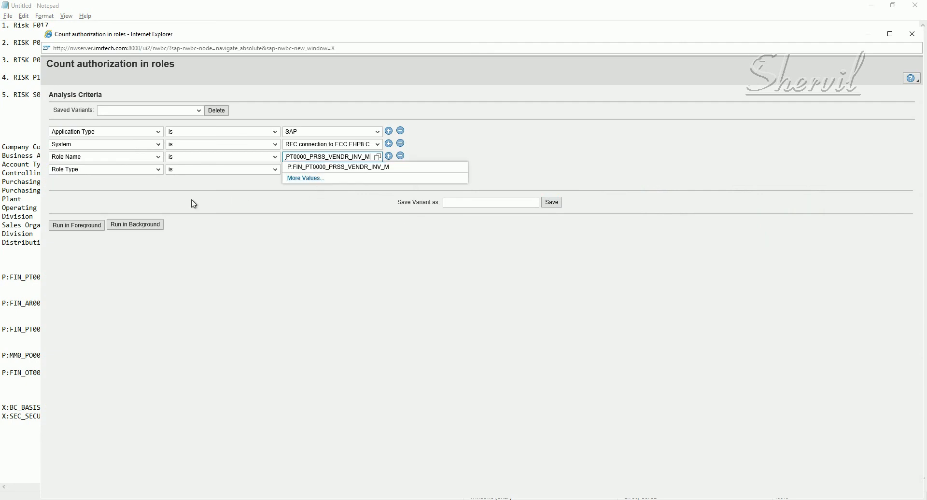
Step: Run the role authorization count in the foreground, close the results and report window, and return to the Access Management page
left_click(87, 226)
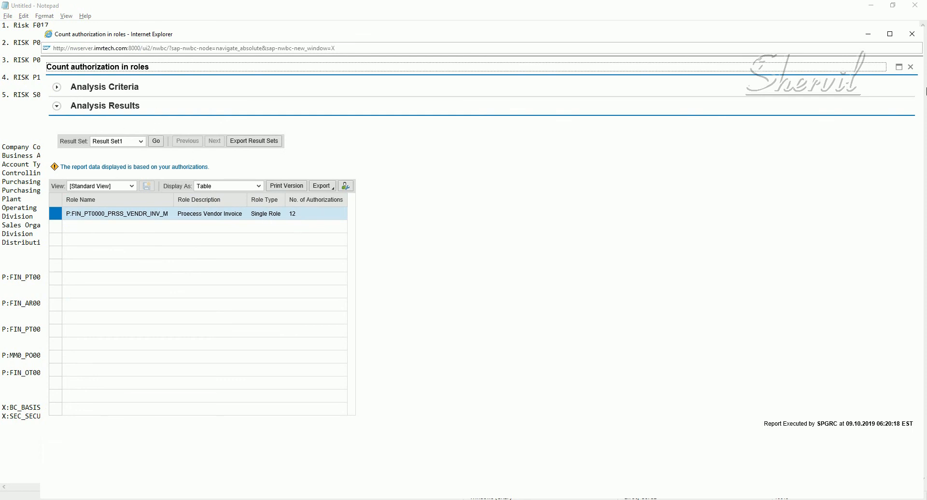
left_click(911, 68)
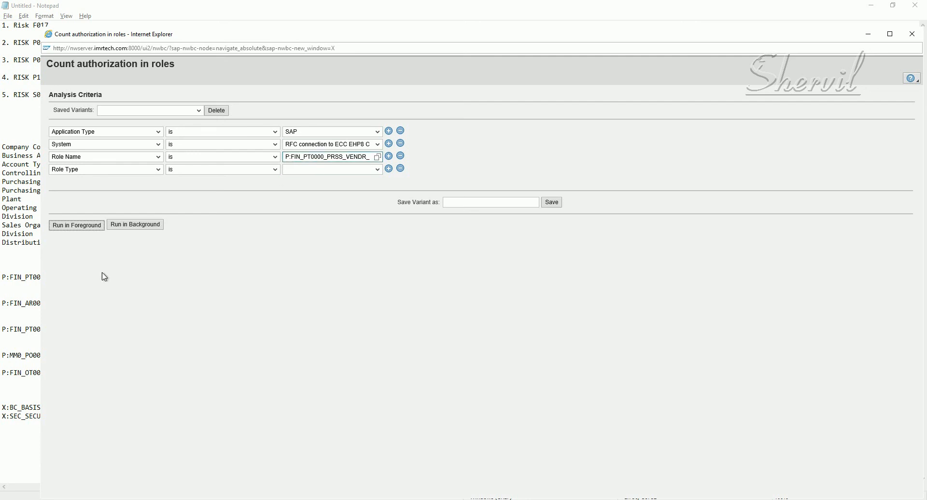
left_click(917, 36)
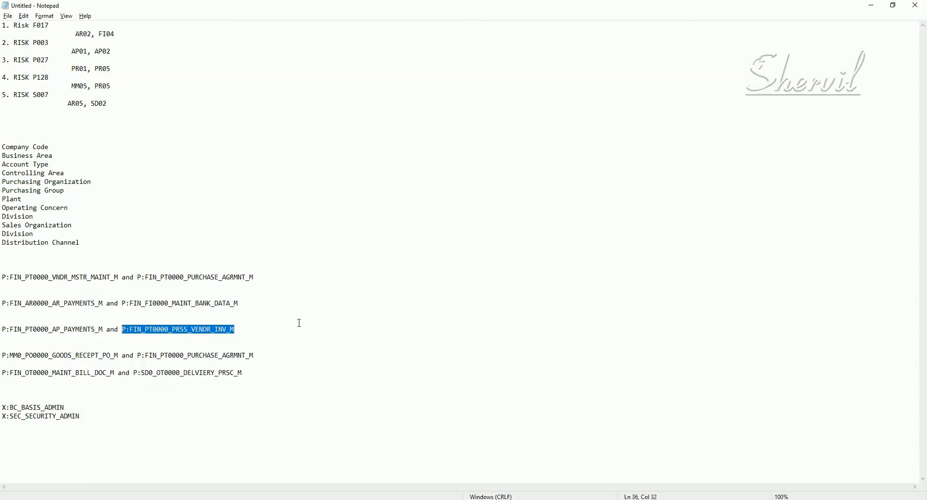
key("alt+Tab")
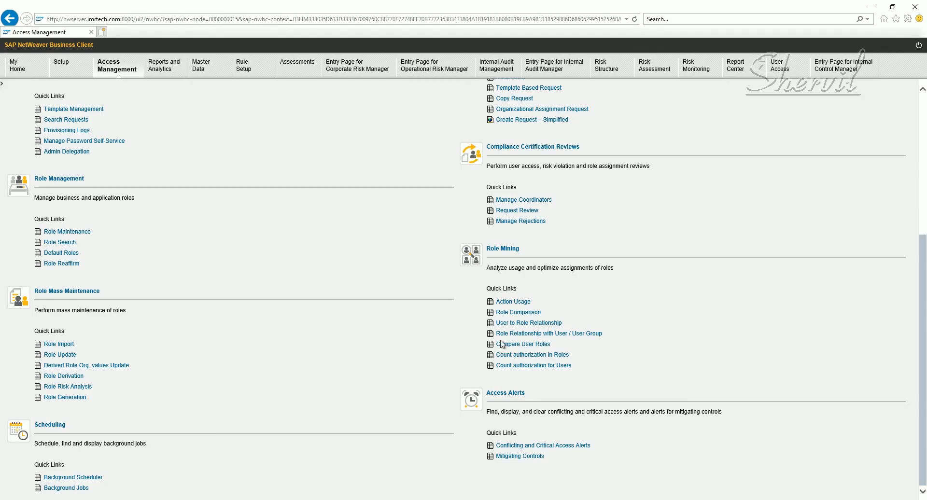
Step: Open the Count Authorization for Users report and set the system to EHPCLNT100 and the user to T-SECADMIN
left_click(530, 367)
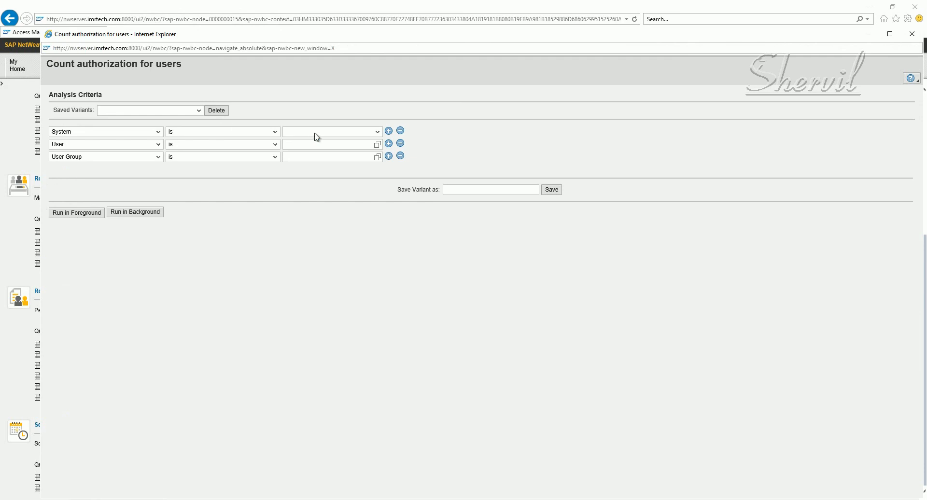
left_click(345, 134)
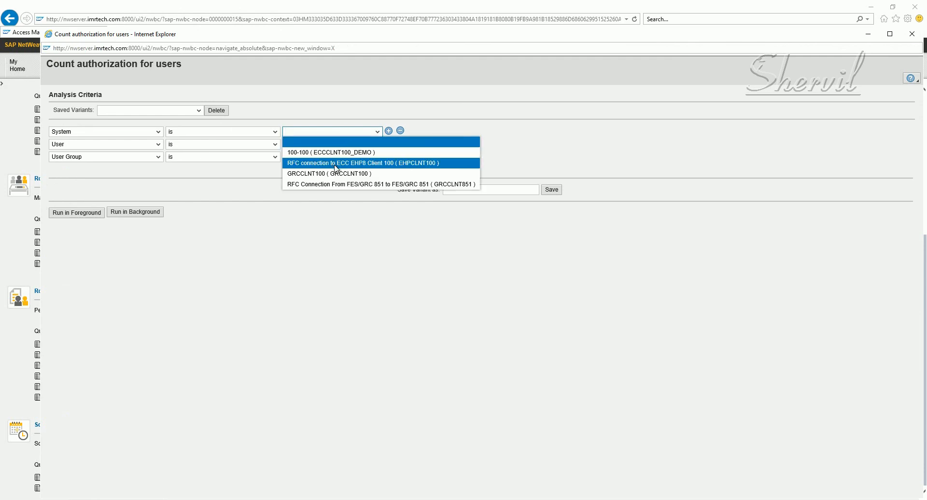
left_click(337, 165)
left_click(332, 145)
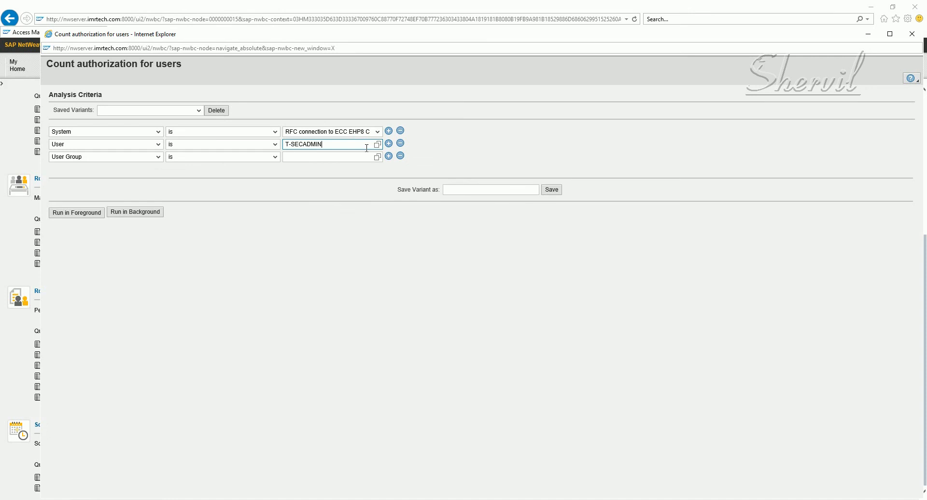
Step: Run the user authorization count in the foreground, and close its results and the report window
left_click(75, 216)
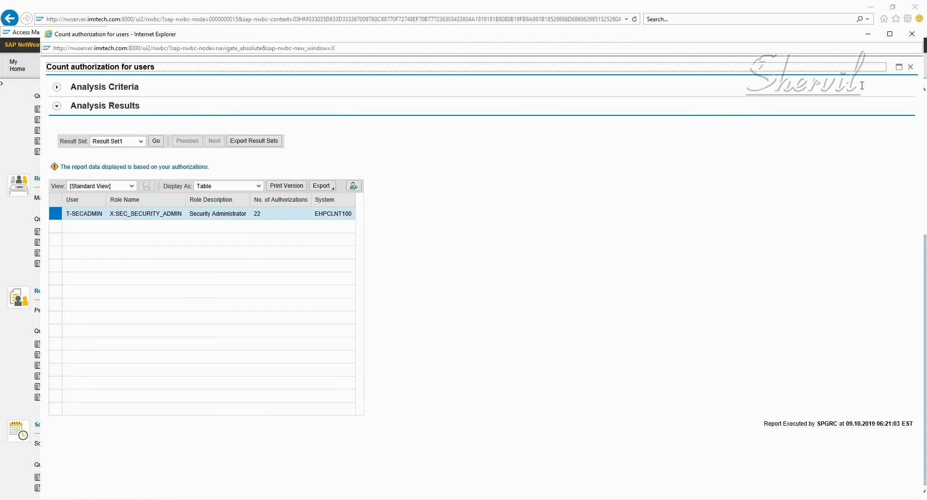
left_click(911, 66)
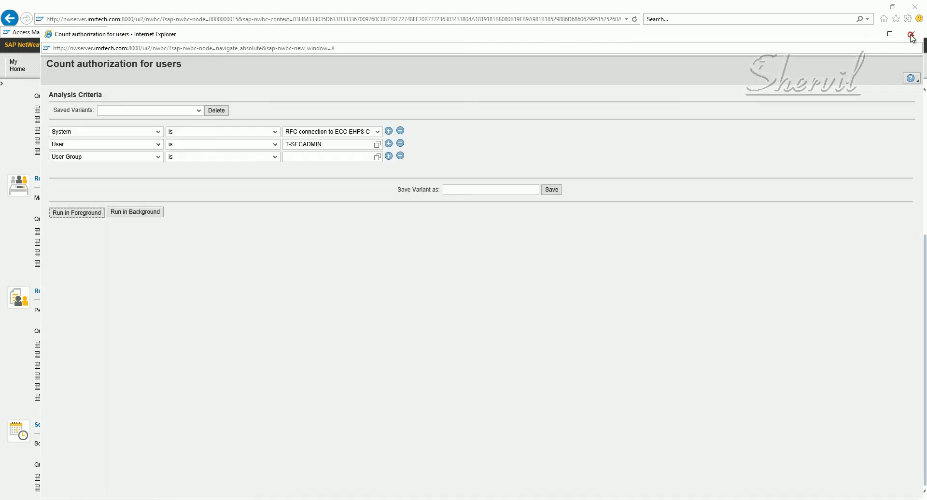
left_click(913, 34)
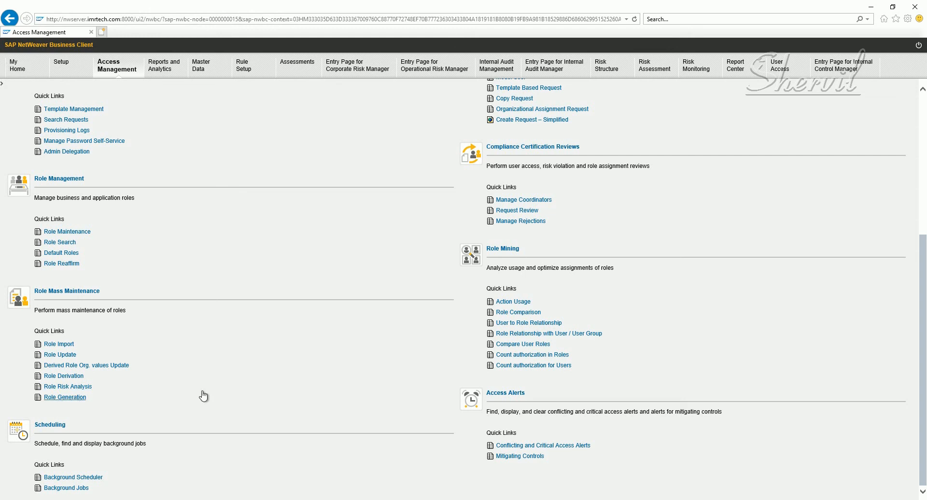
left_click(265, 361)
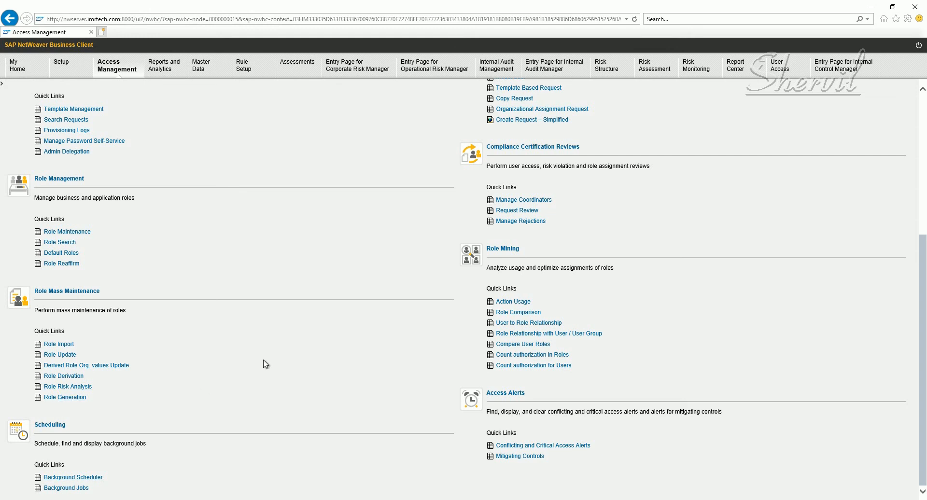